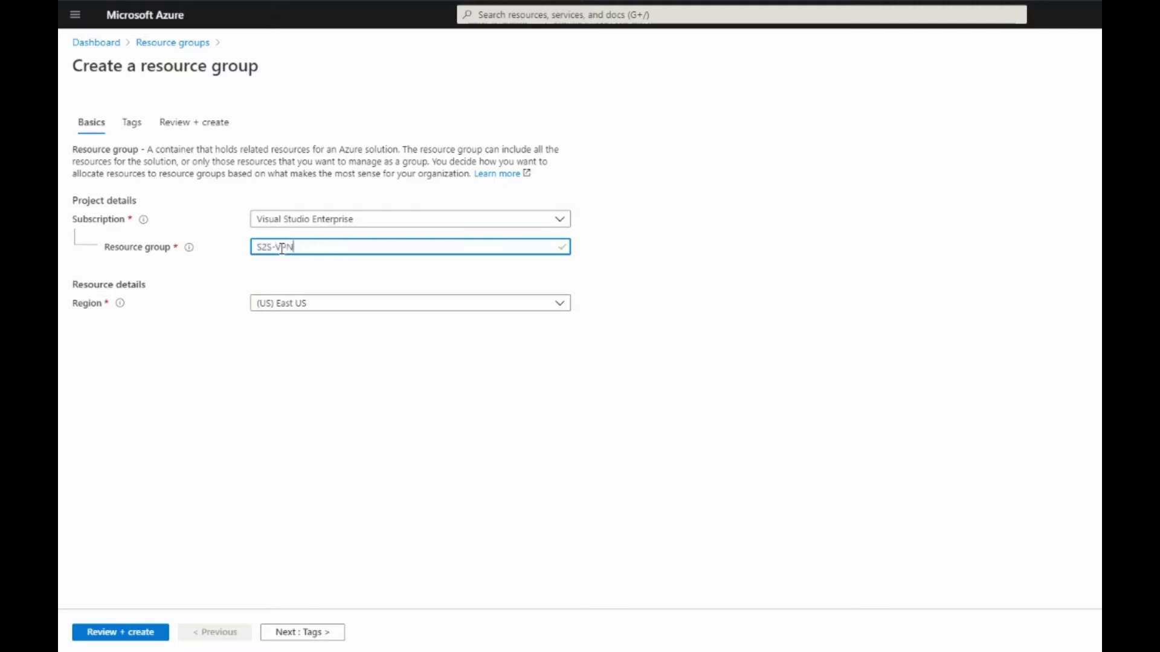
Step: Put the S2S-VPN resource group in (Europe) West Europe, then review and create it
{"action": "left_click", "coordinate": [326, 305]}
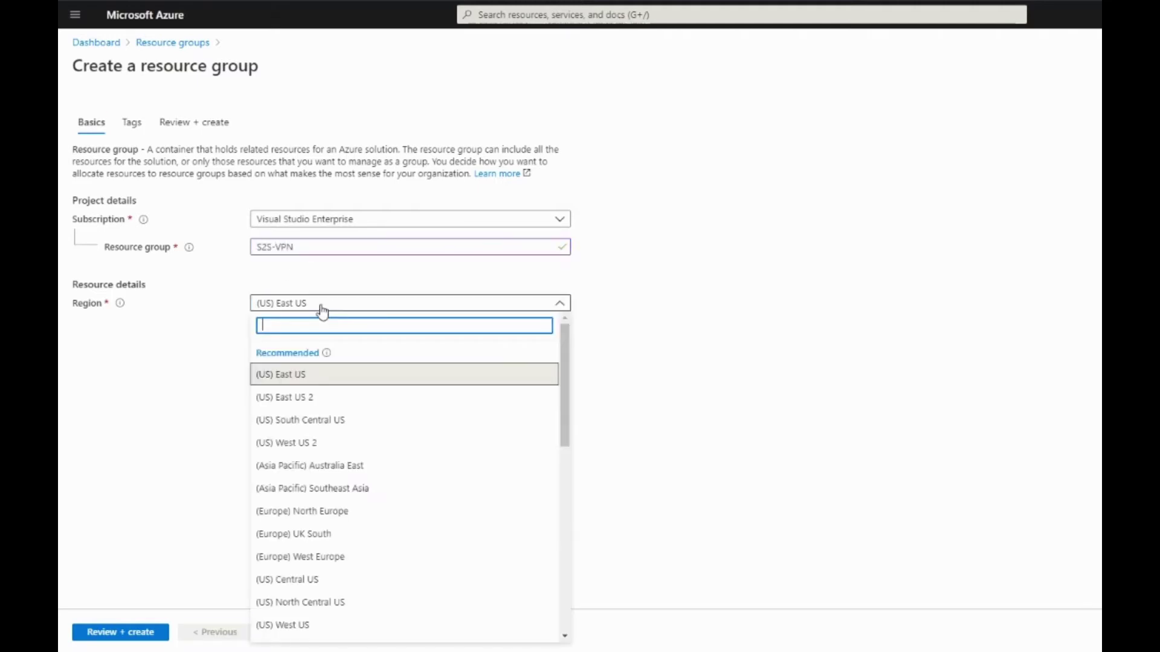
{"action": "left_click", "coordinate": [306, 558]}
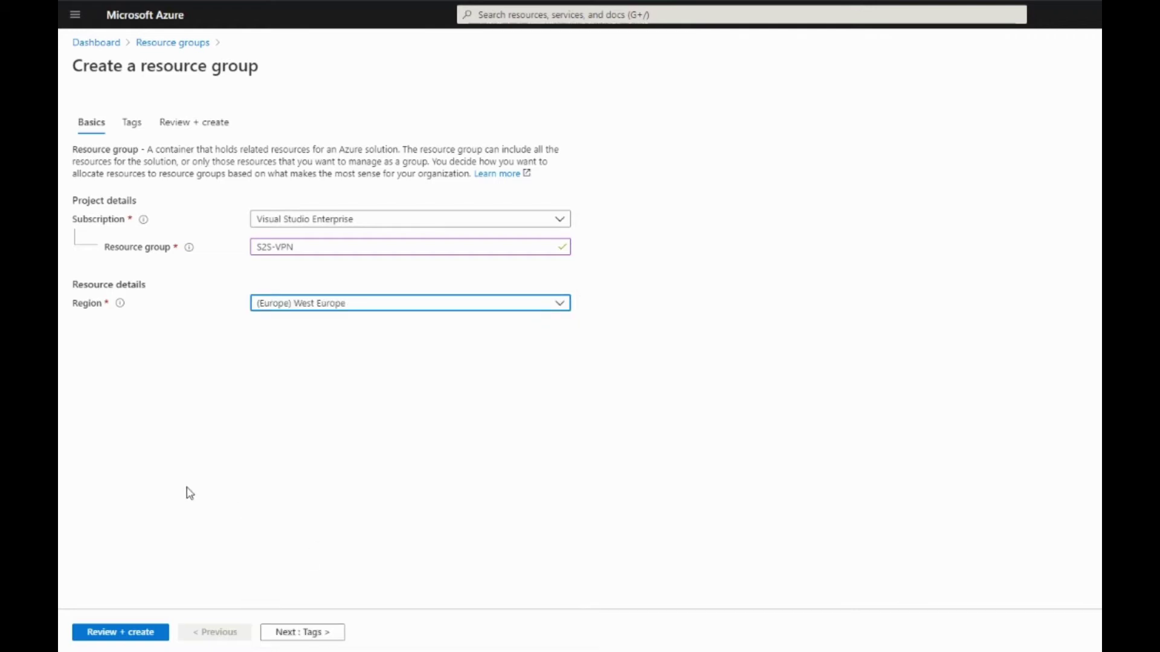
{"action": "left_click", "coordinate": [120, 633]}
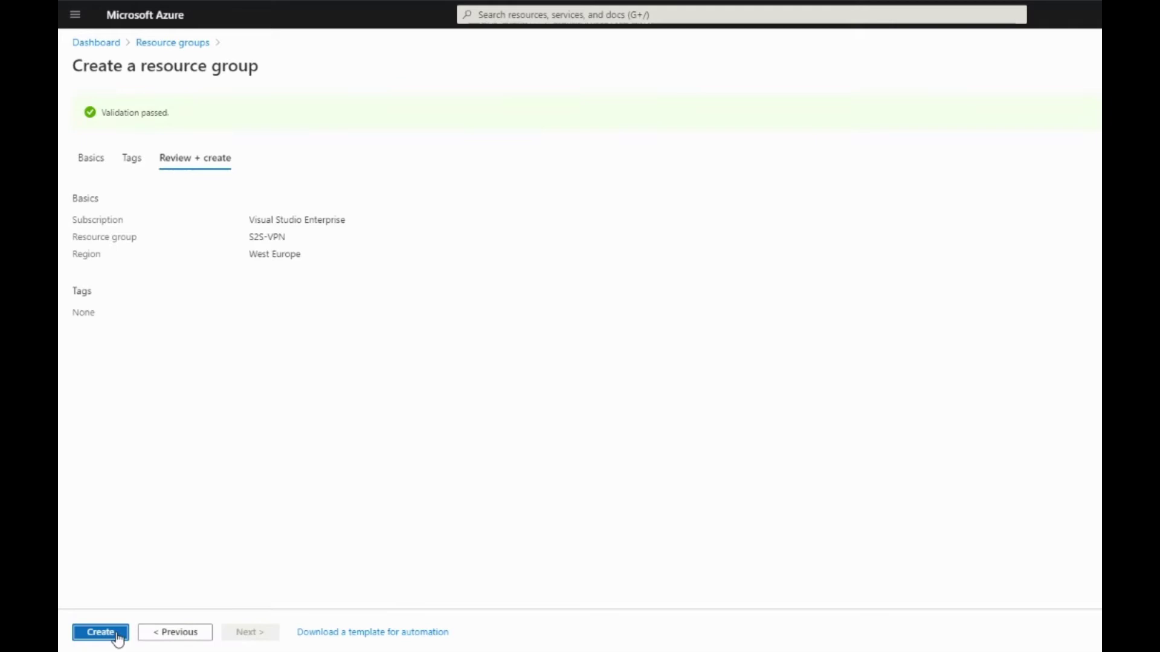
{"action": "left_click", "coordinate": [100, 633]}
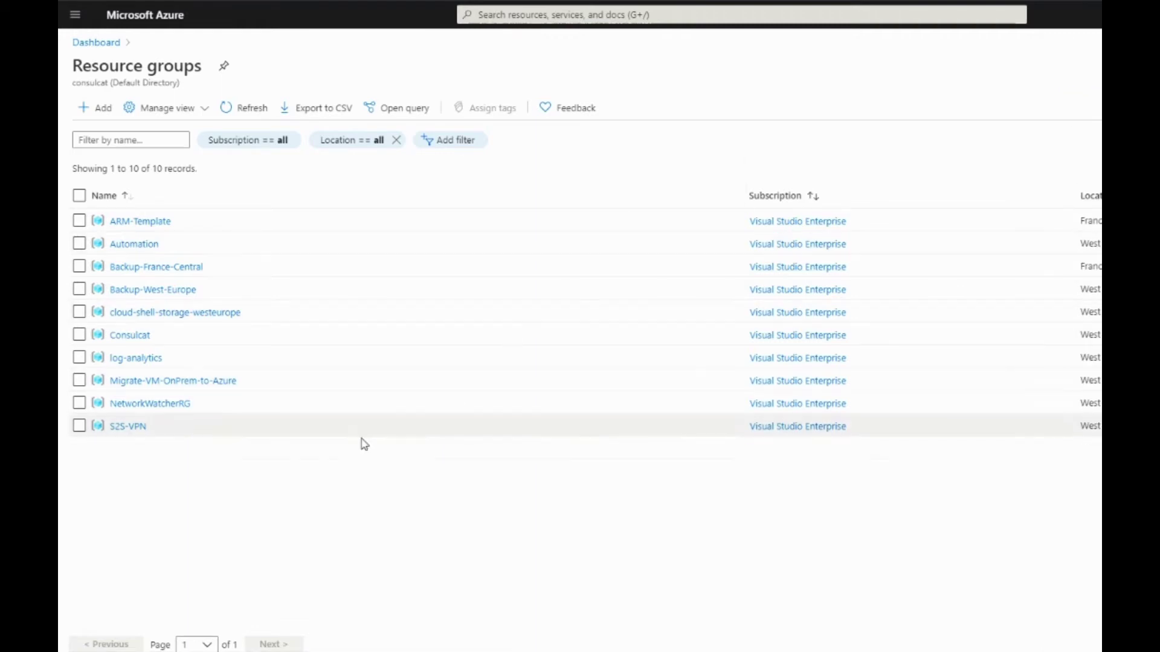
Step: Refresh the dashboard's Resource groups tile until S2S-VPN shows, then start a new virtual network
{"action": "left_click", "coordinate": [110, 43]}
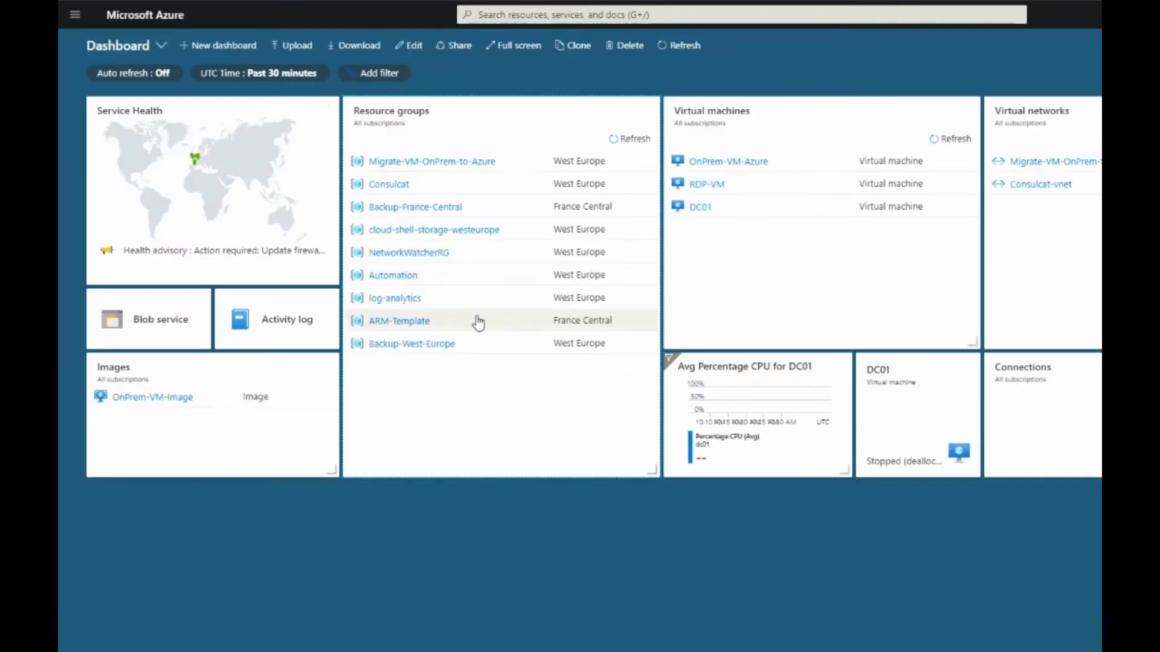
{"action": "left_click", "coordinate": [630, 140]}
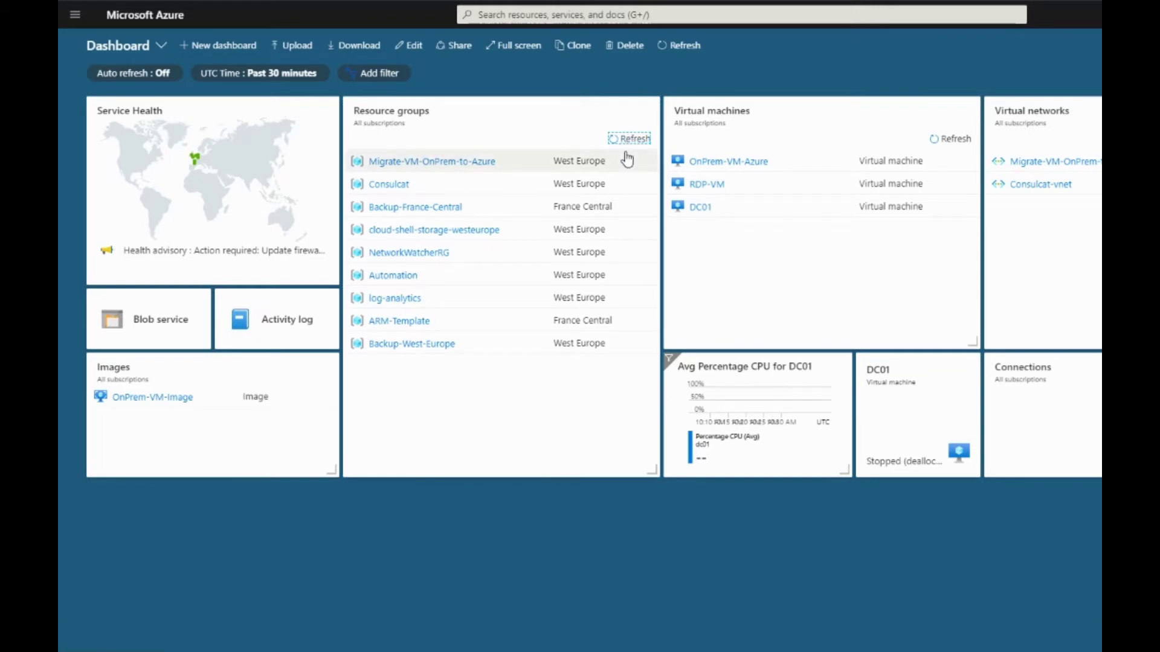
{"action": "left_click", "coordinate": [630, 140]}
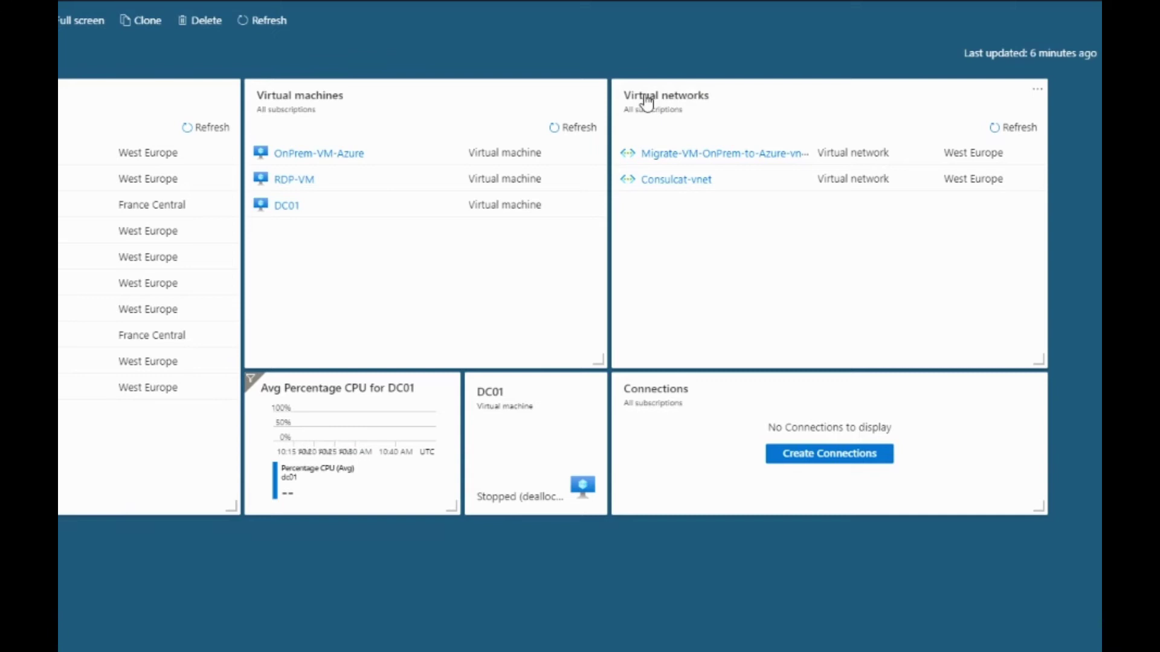
{"action": "left_click", "coordinate": [666, 103]}
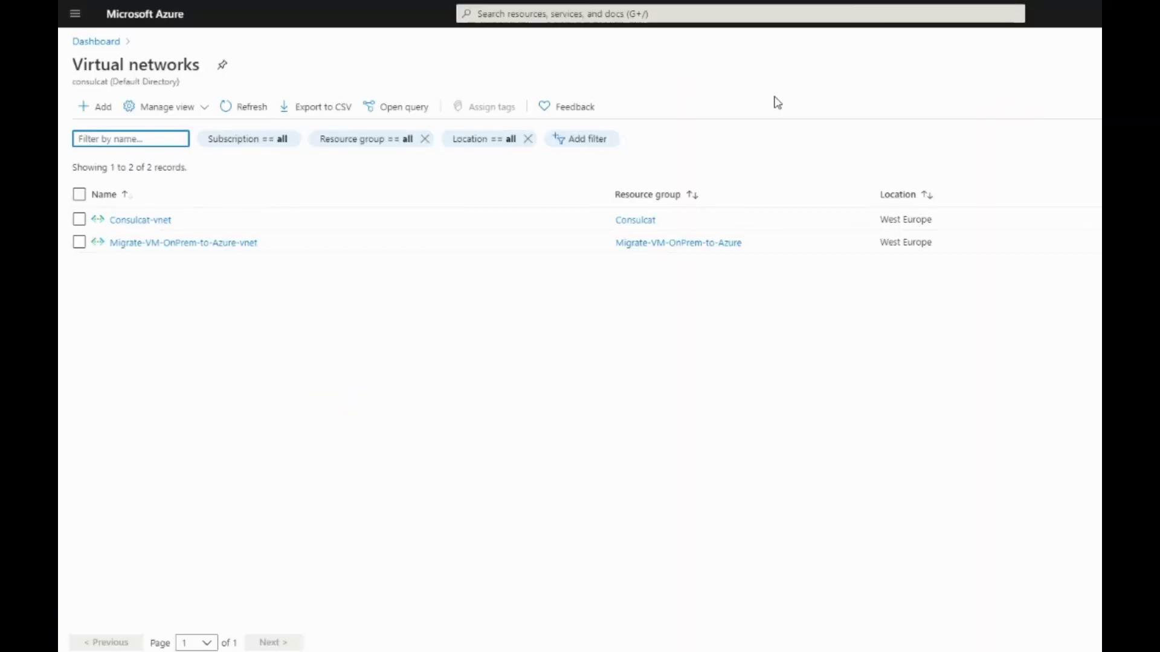
{"action": "left_click", "coordinate": [95, 107]}
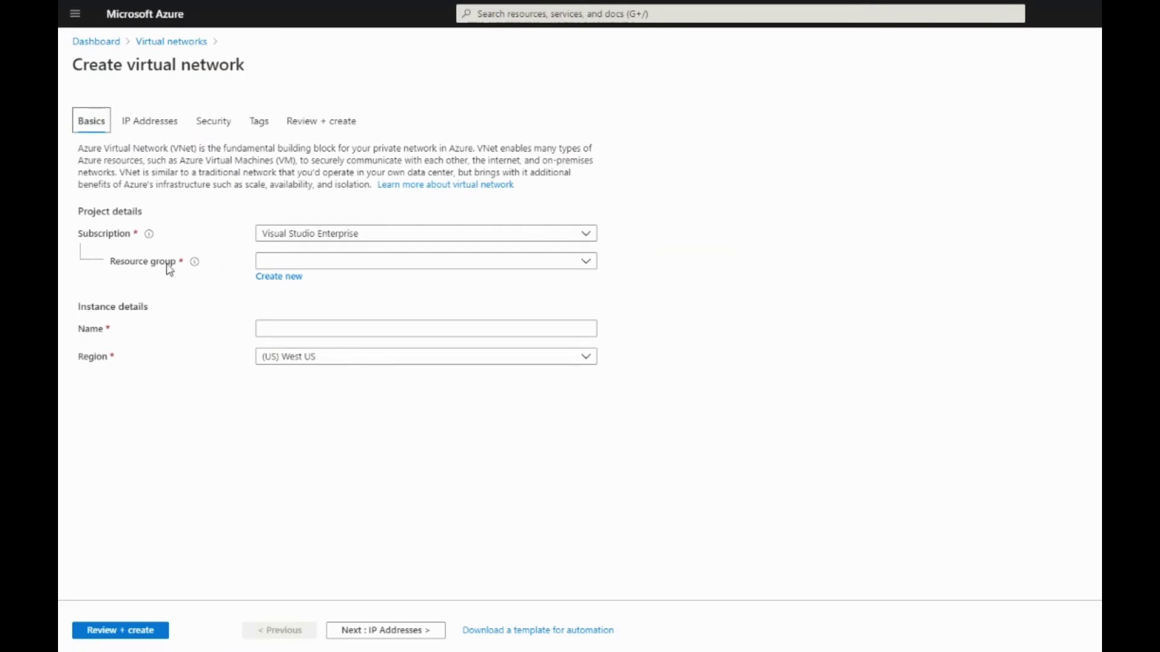
Step: Name the virtual network S2S-VPN-Virtual-Network in resource group S2S-VPN
{"action": "left_click", "coordinate": [316, 267]}
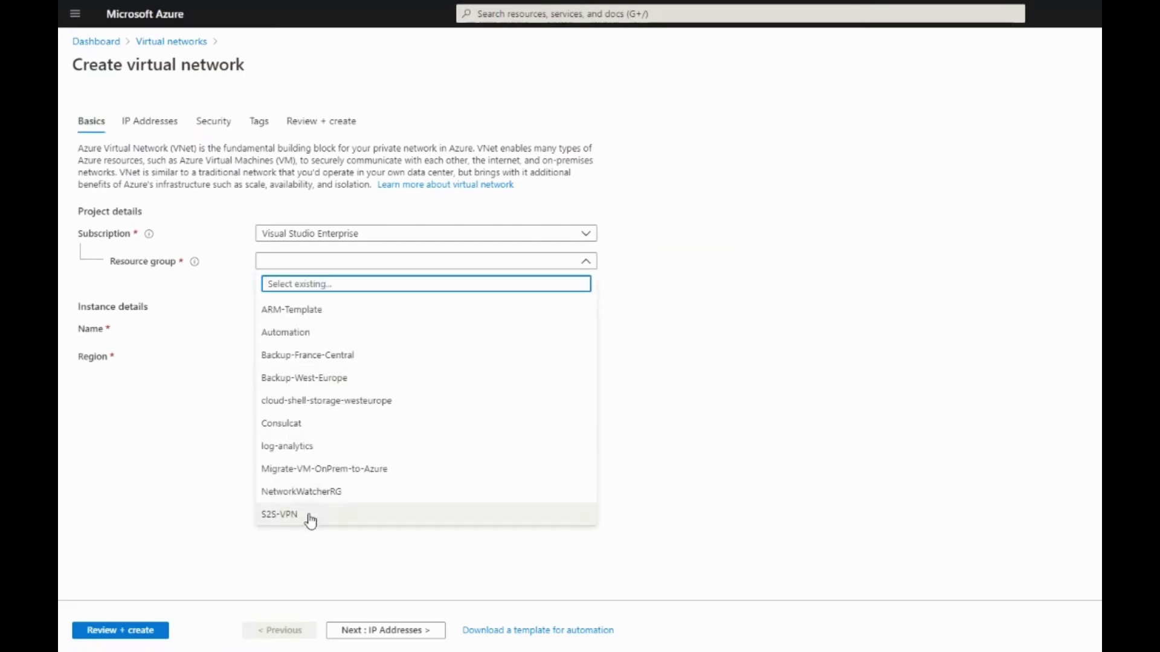
{"action": "left_click", "coordinate": [270, 518]}
{"action": "left_click", "coordinate": [277, 328]}
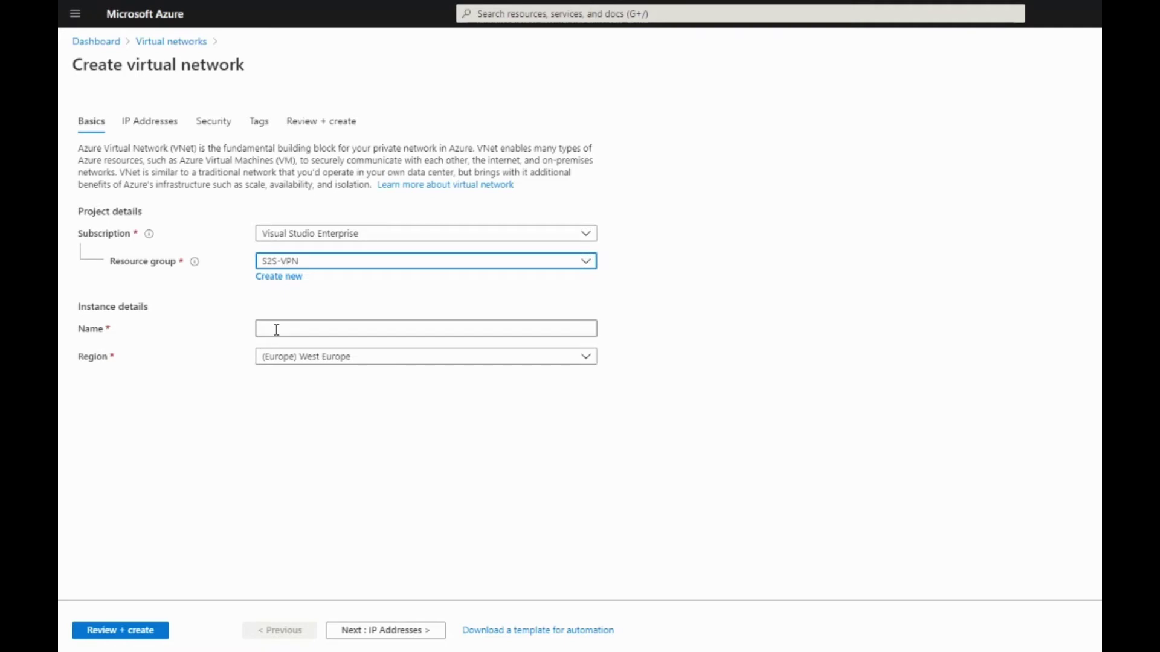
{"action": "type", "text": "S2S-VPN-Virtual-Network"}
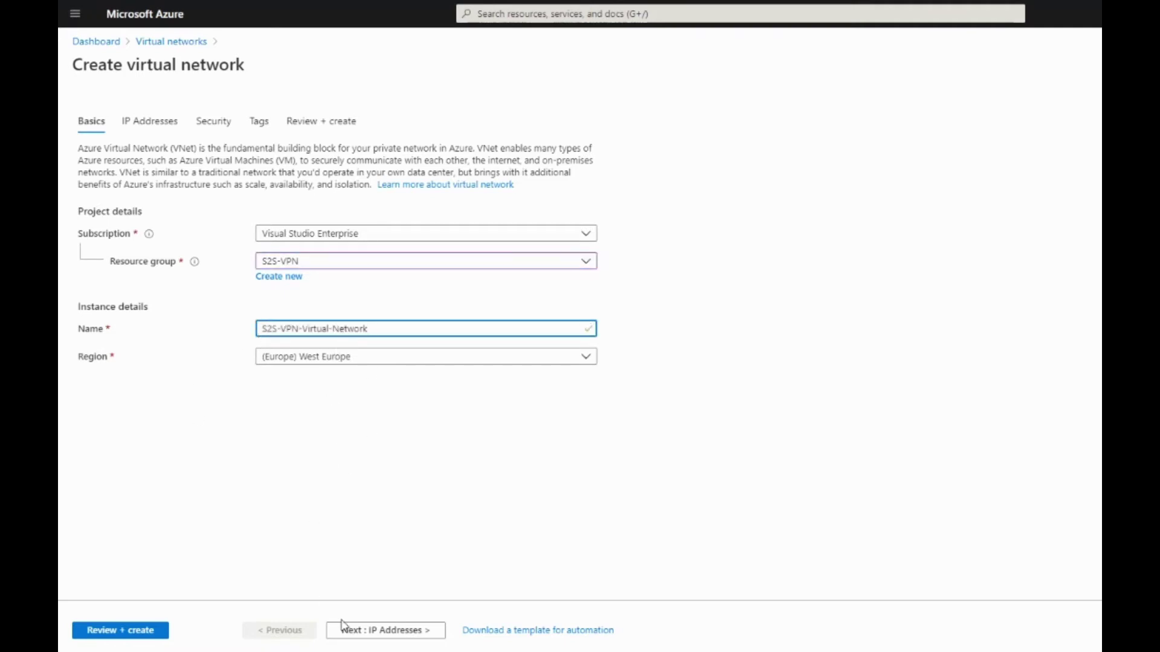
{"action": "left_click", "coordinate": [379, 631]}
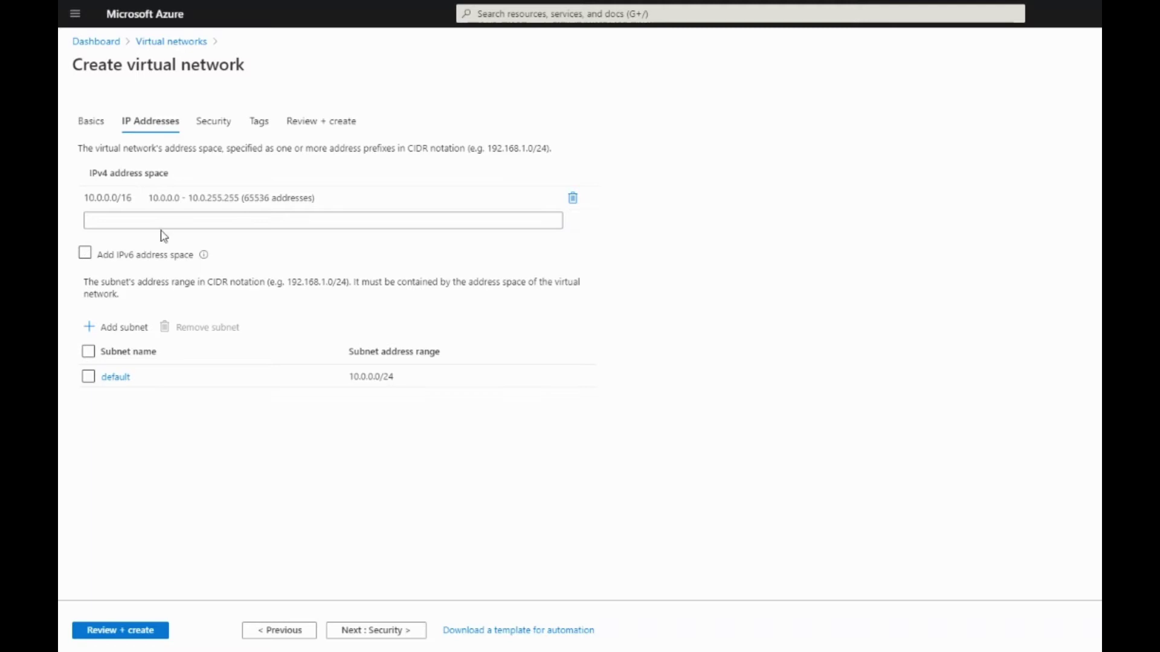
Step: Replace the 10.0.0.0/16 address space with 10.0.0.0/24
{"action": "left_click", "coordinate": [128, 197]}
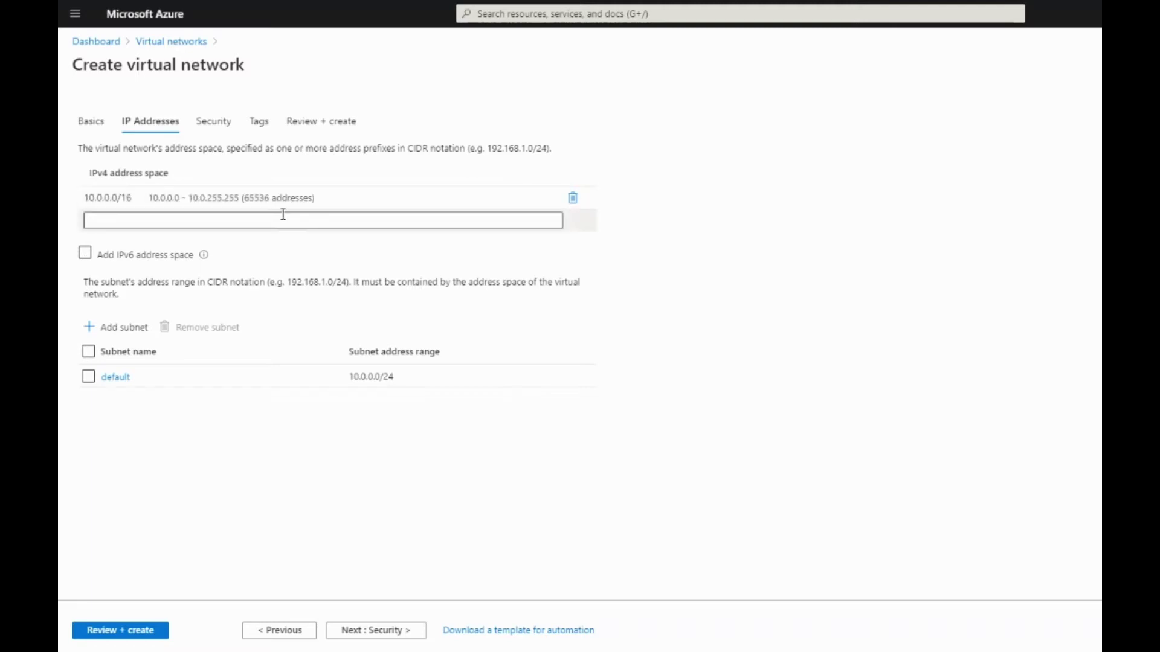
{"action": "left_click", "coordinate": [572, 198]}
{"action": "left_click", "coordinate": [152, 198]}
{"action": "type", "text": "10.0.0.0/24"}
{"action": "left_click", "coordinate": [695, 224]}
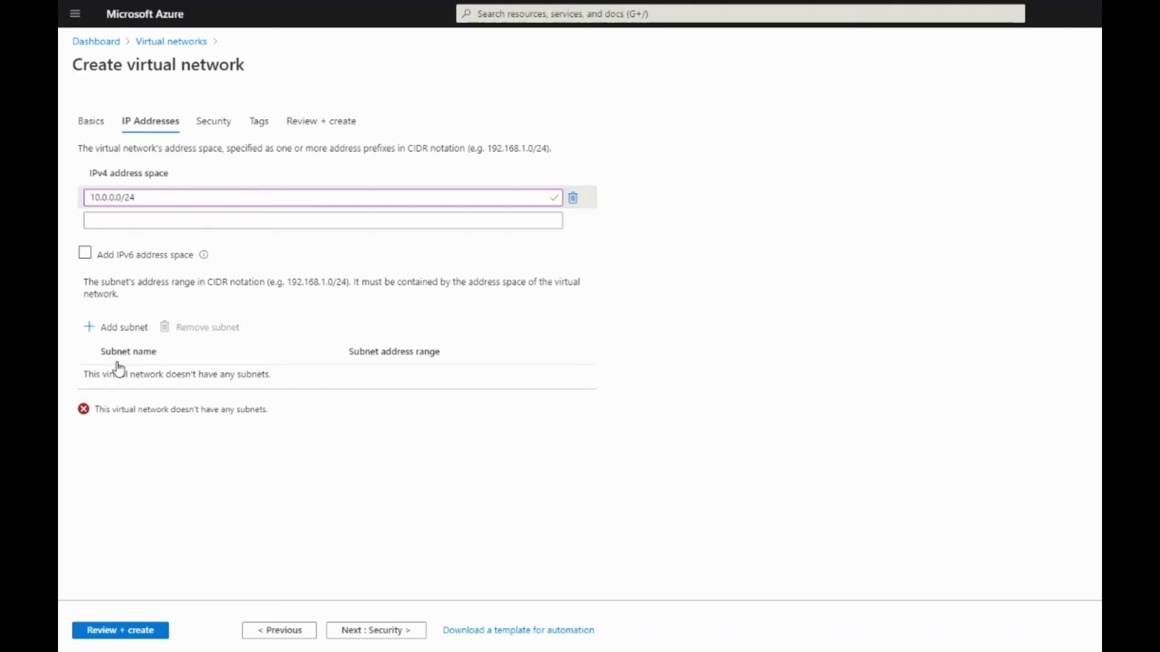
Step: Add a subnet named default with range 10.0.0.0/26 and run Review + create
{"action": "left_click", "coordinate": [127, 331]}
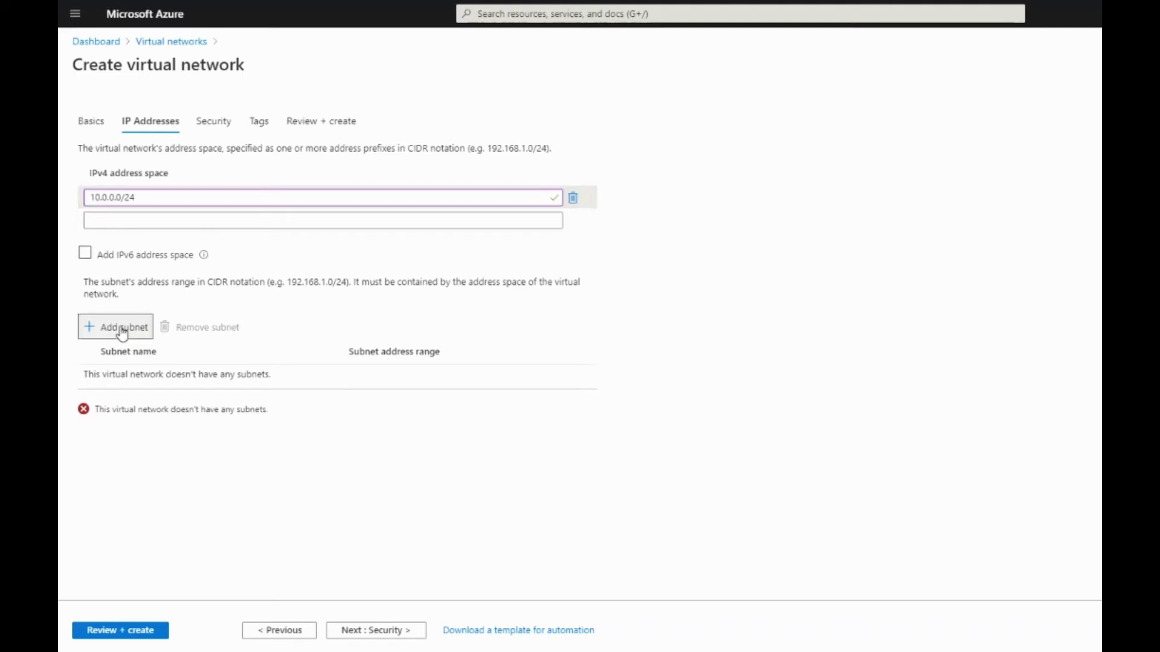
{"action": "type", "text": "default"}
{"action": "left_click", "coordinate": [927, 177]}
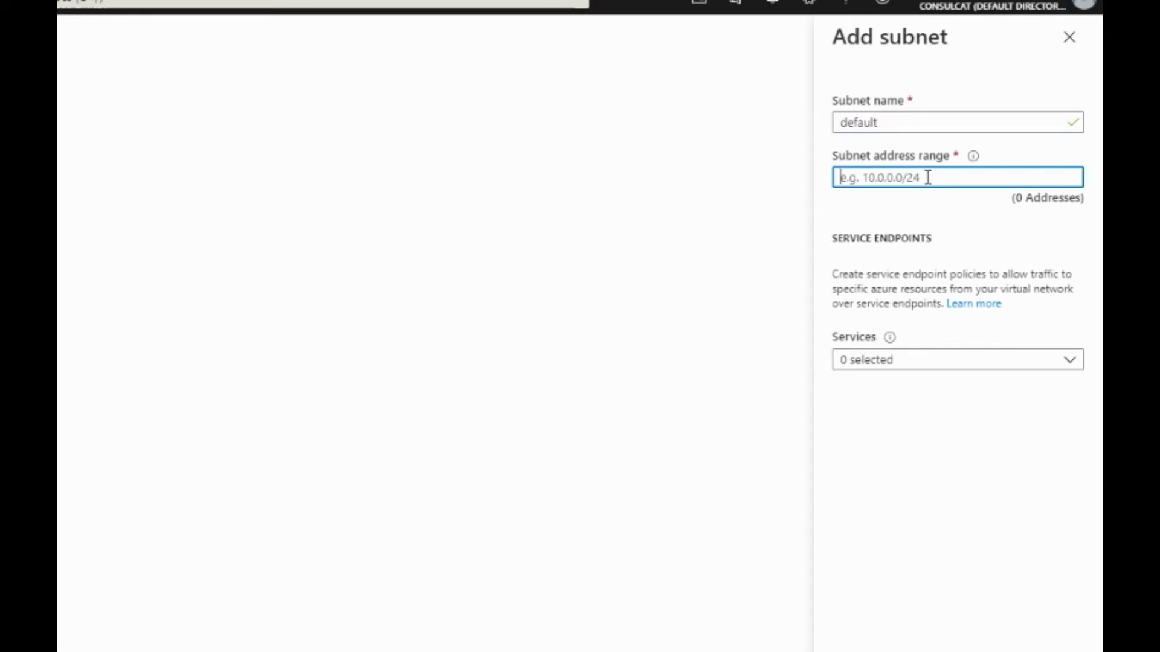
{"action": "type", "text": "10.0.0.0/26"}
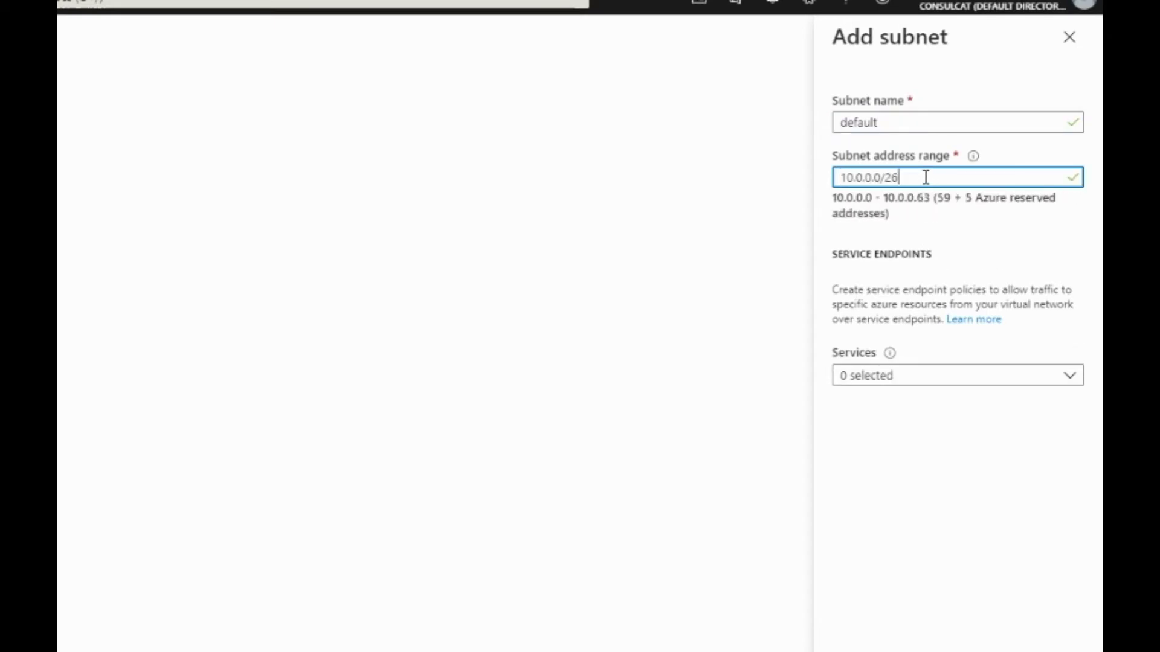
{"action": "left_click_drag", "start_coordinate": [937, 198], "coordinate": [999, 200]}
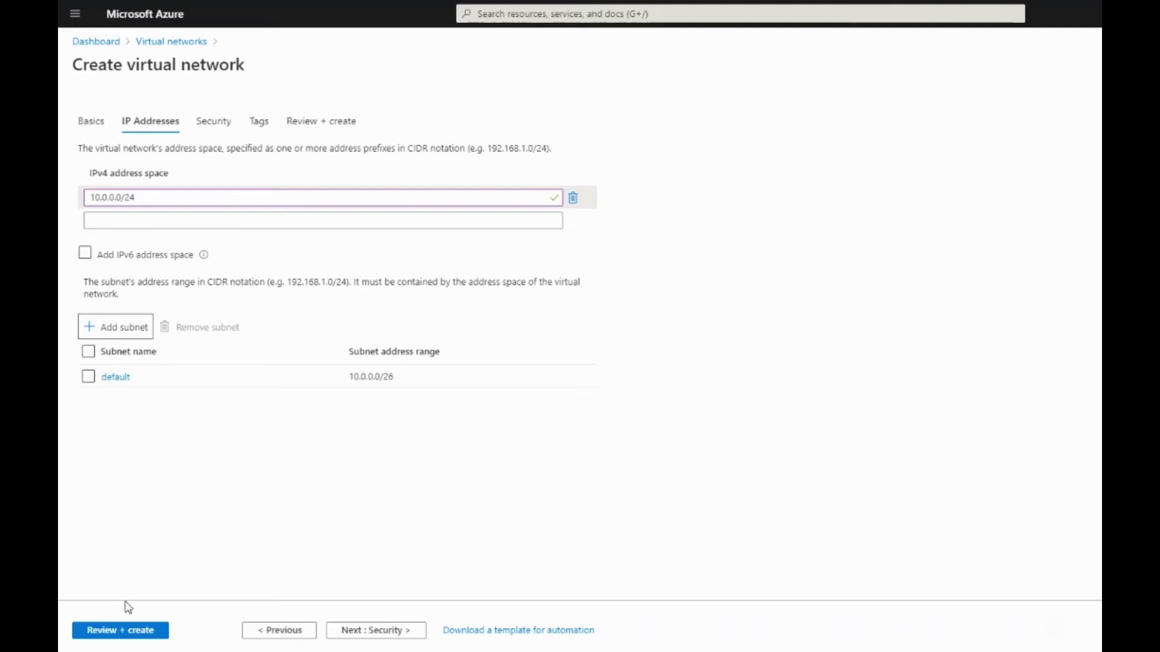
{"action": "left_click", "coordinate": [112, 633]}
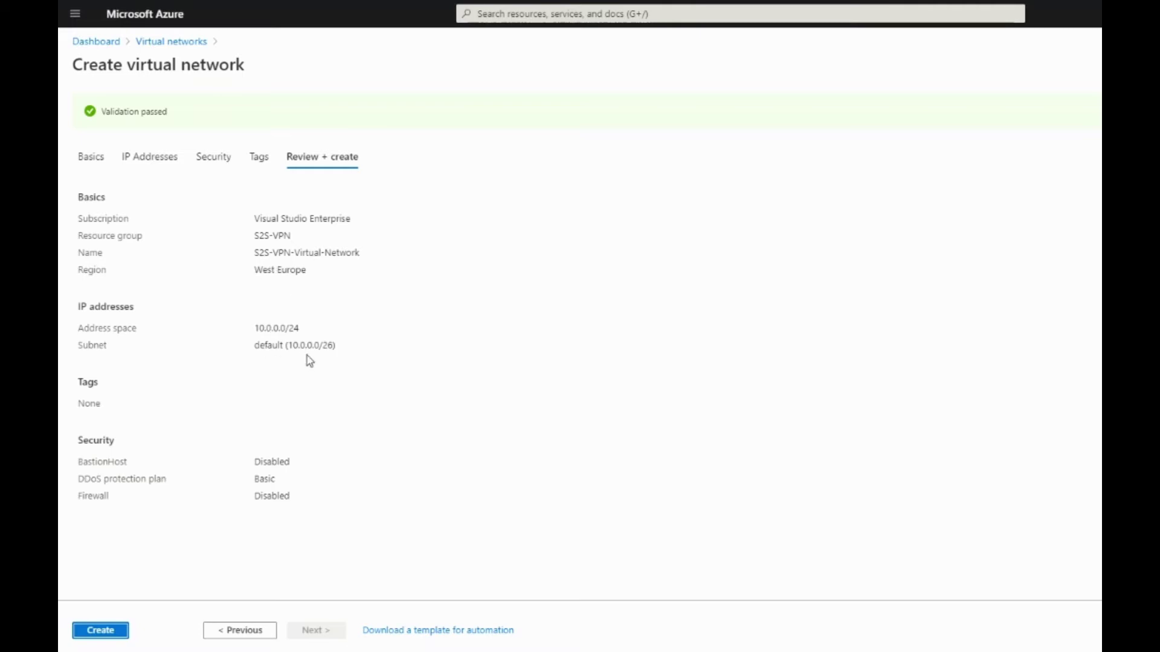
Step: Create S2S-VPN-Virtual-Network and open it from the dashboard's refreshed Virtual networks tile
{"action": "left_click", "coordinate": [103, 631]}
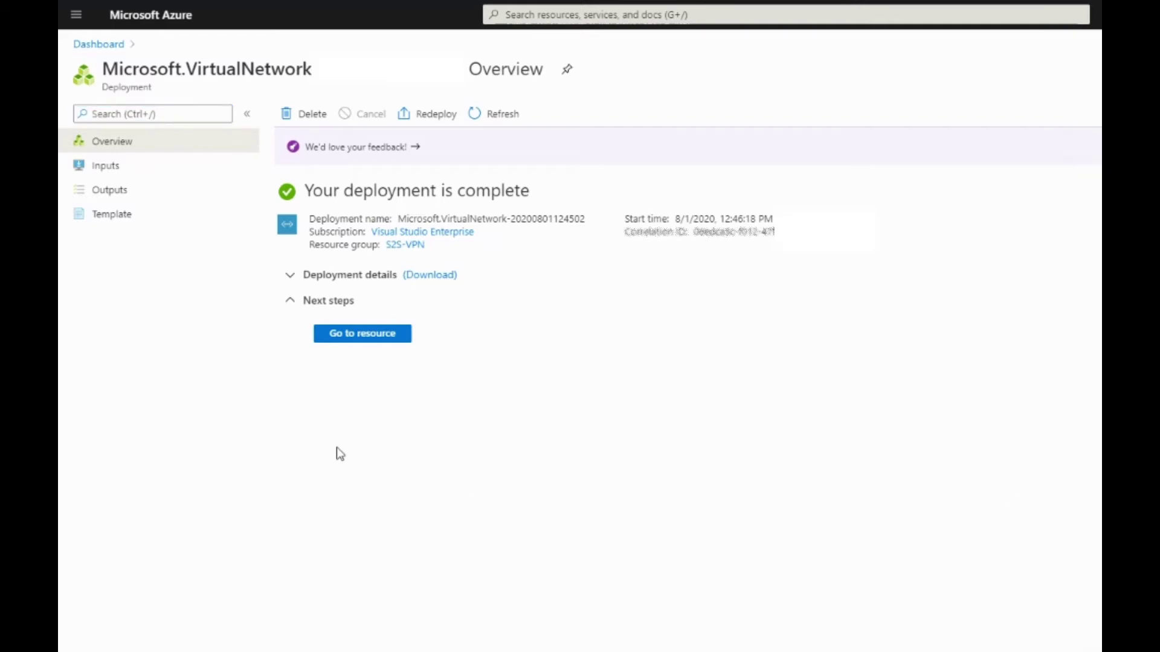
{"action": "left_click", "coordinate": [110, 45]}
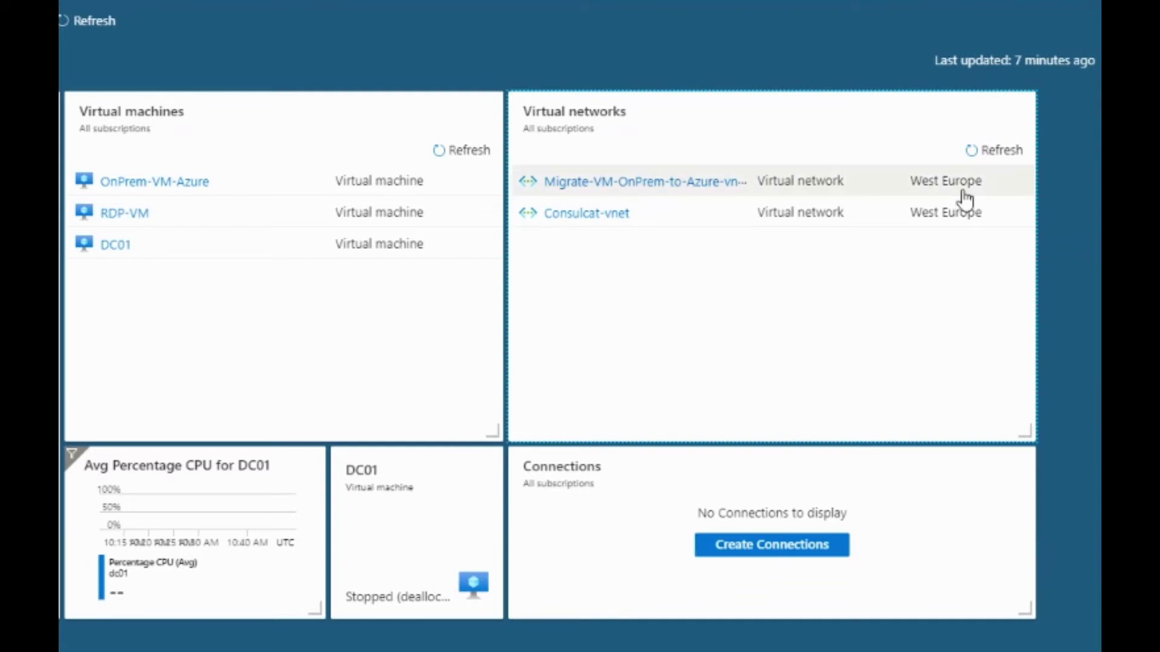
{"action": "left_click", "coordinate": [997, 151]}
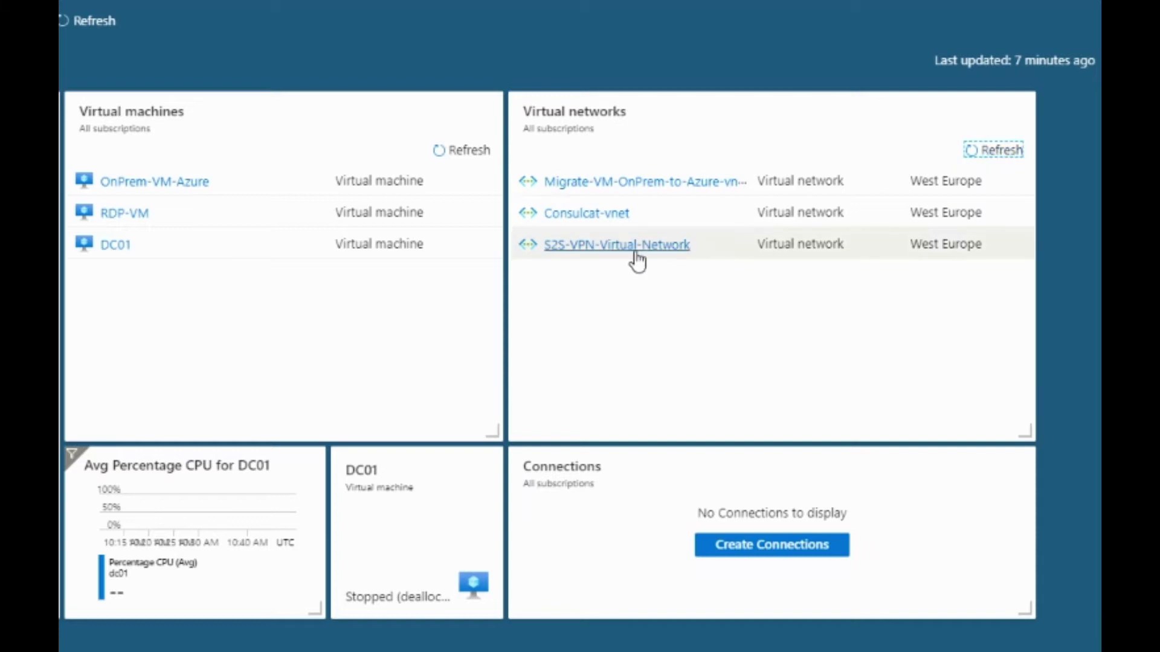
{"action": "left_click", "coordinate": [604, 248]}
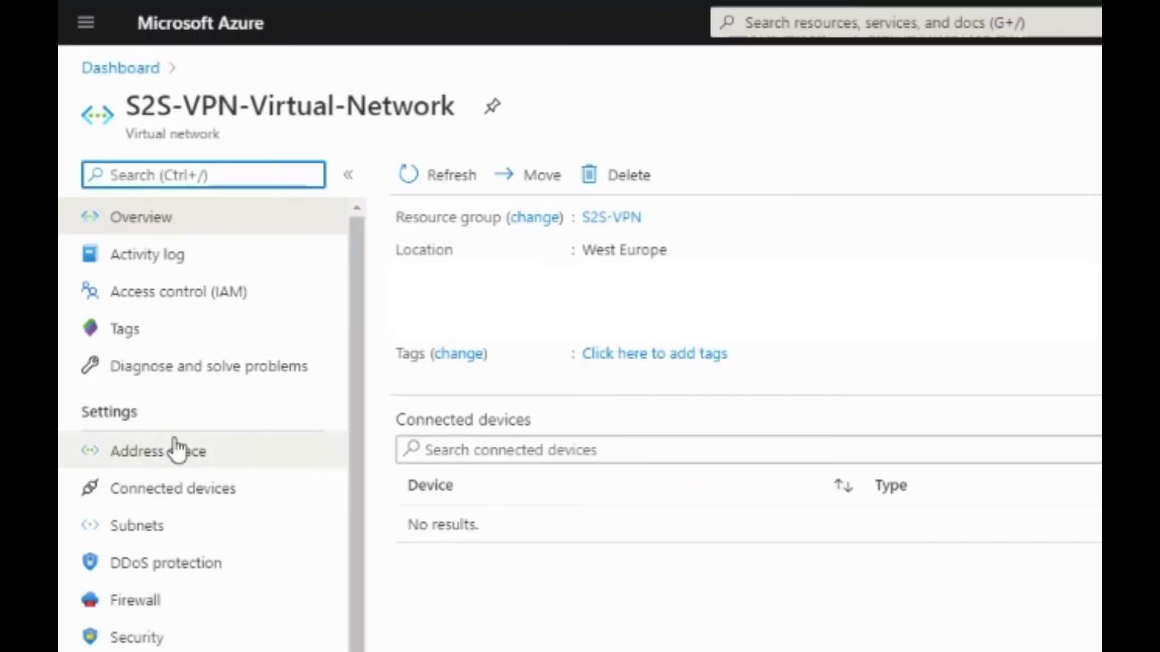
Step: Check the network's 10.0.0.0/24 address space and the default subnet's range
{"action": "left_click", "coordinate": [163, 462]}
{"action": "left_click_drag", "start_coordinate": [477, 227], "coordinate": [396, 233]}
{"action": "left_click", "coordinate": [469, 380]}
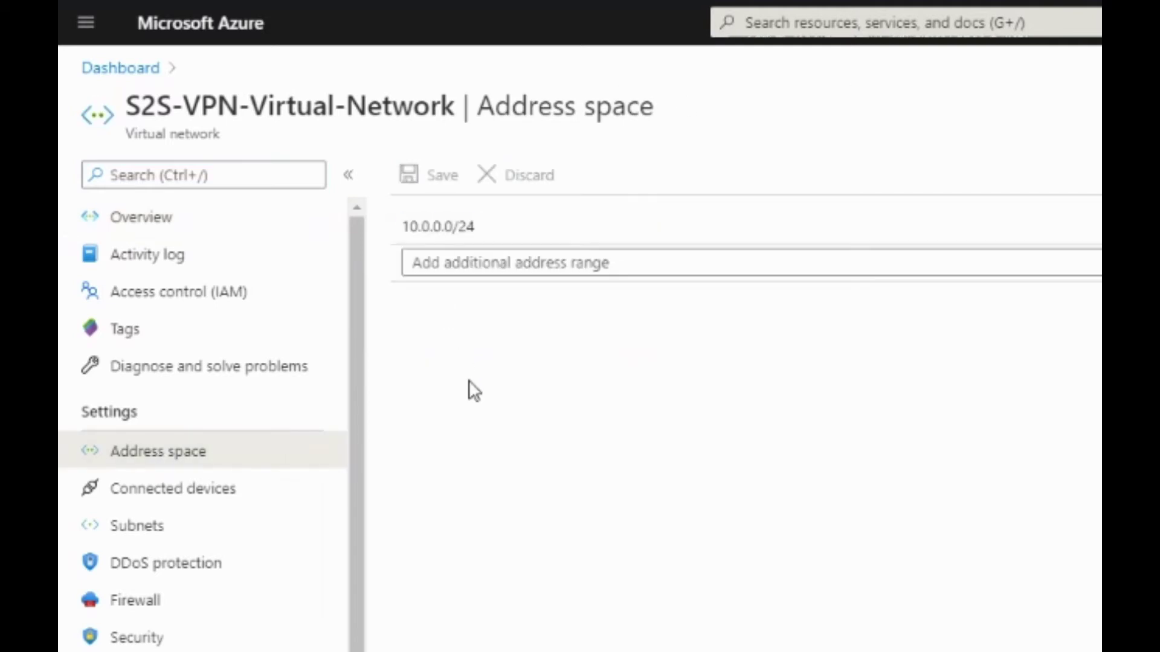
{"action": "left_click", "coordinate": [144, 528]}
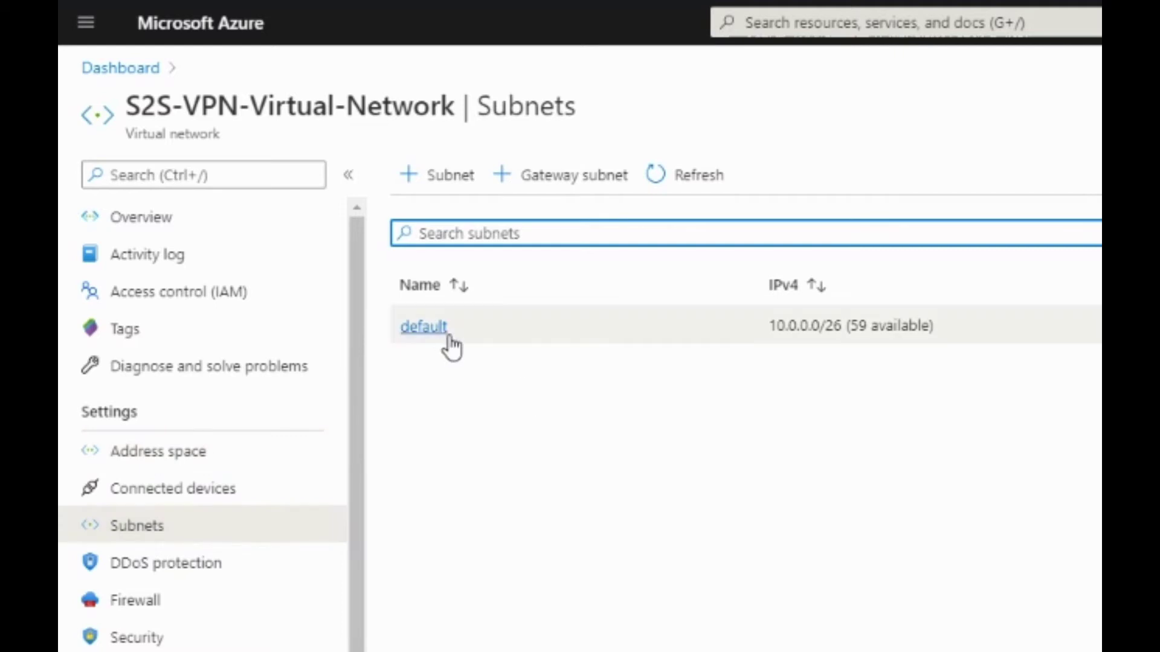
{"action": "left_click_drag", "start_coordinate": [952, 328], "coordinate": [755, 326]}
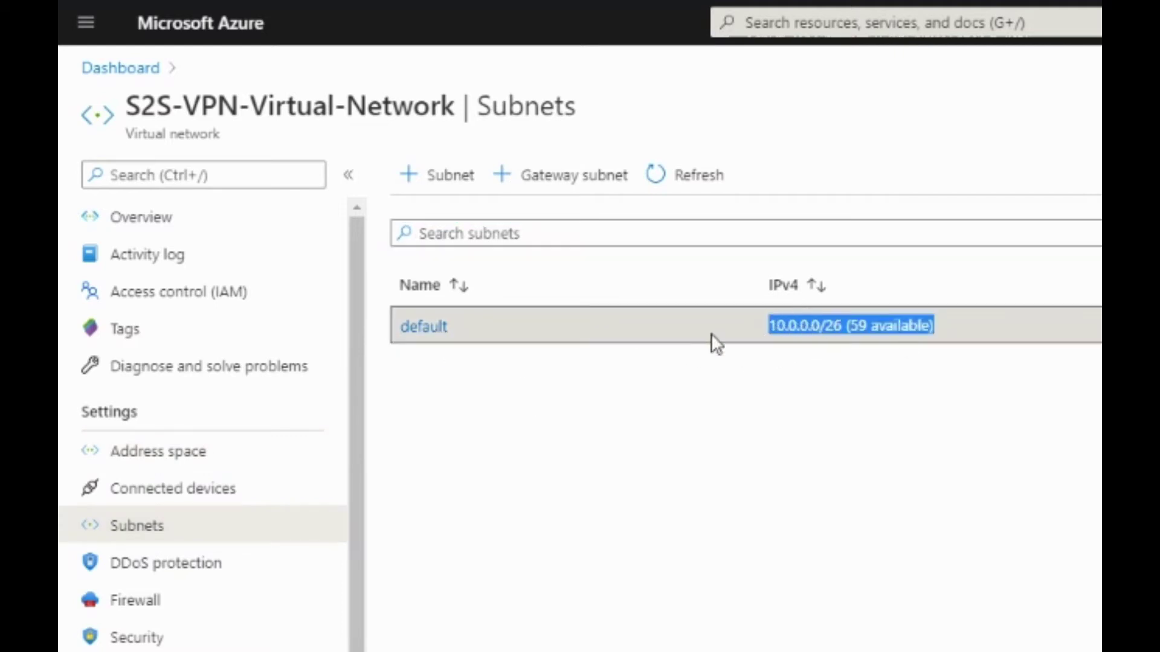
{"action": "left_click", "coordinate": [511, 416]}
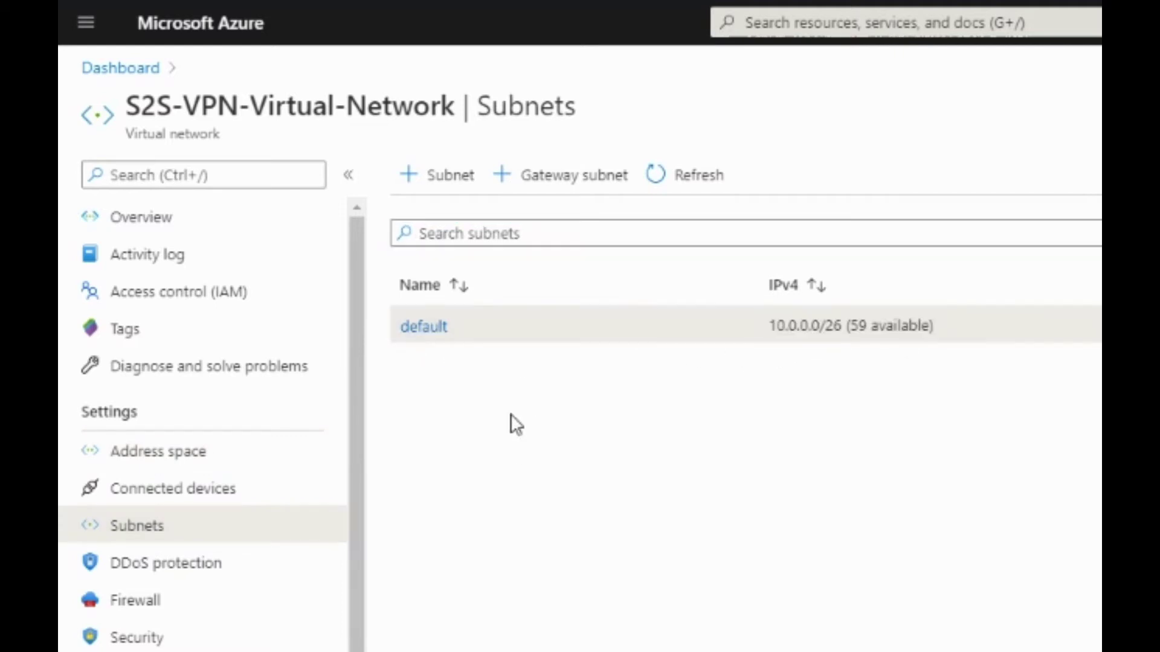
Step: Add a gateway subnet with address range 10.0.0.96/28 and save it
{"action": "left_click", "coordinate": [559, 181]}
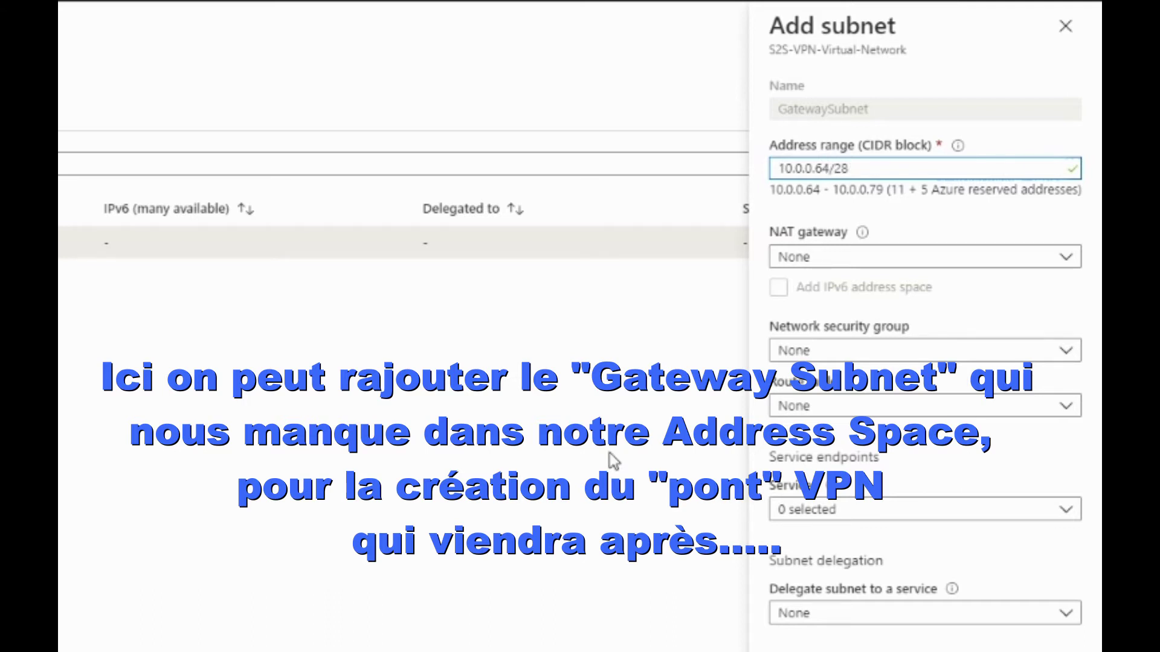
{"action": "key", "text": "BackSpace"}
{"action": "key", "text": "BackSpace"}
{"action": "type", "text": "96"}
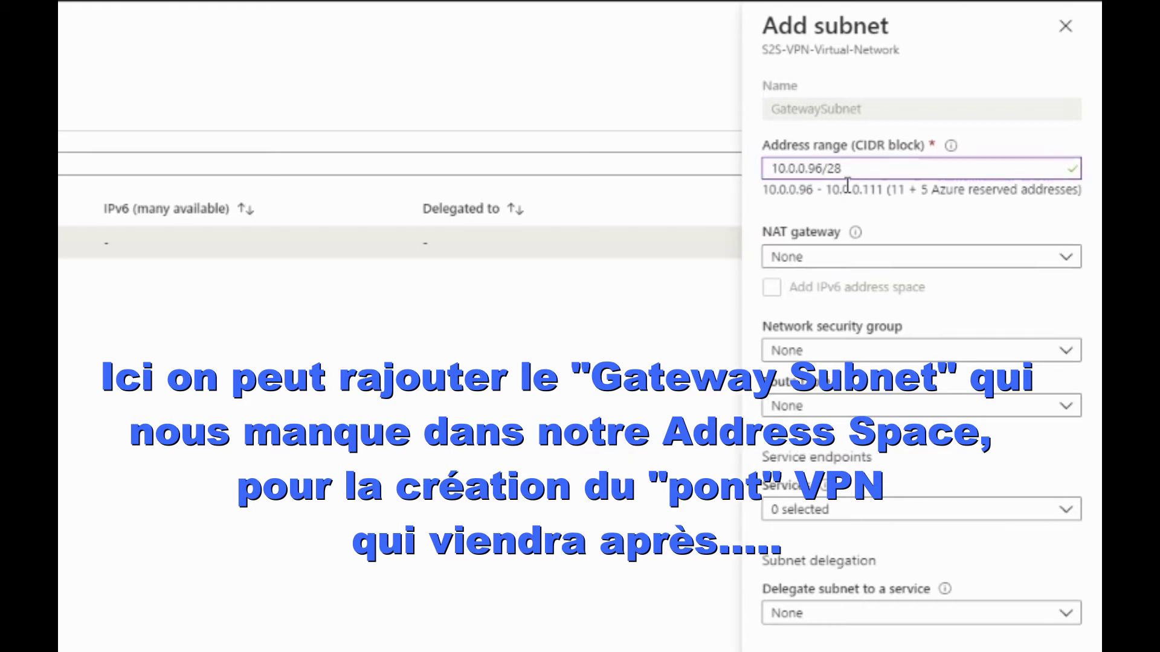
{"action": "left_click_drag", "start_coordinate": [847, 163], "coordinate": [766, 169]}
{"action": "left_click", "coordinate": [897, 223]}
{"action": "left_click", "coordinate": [803, 646]}
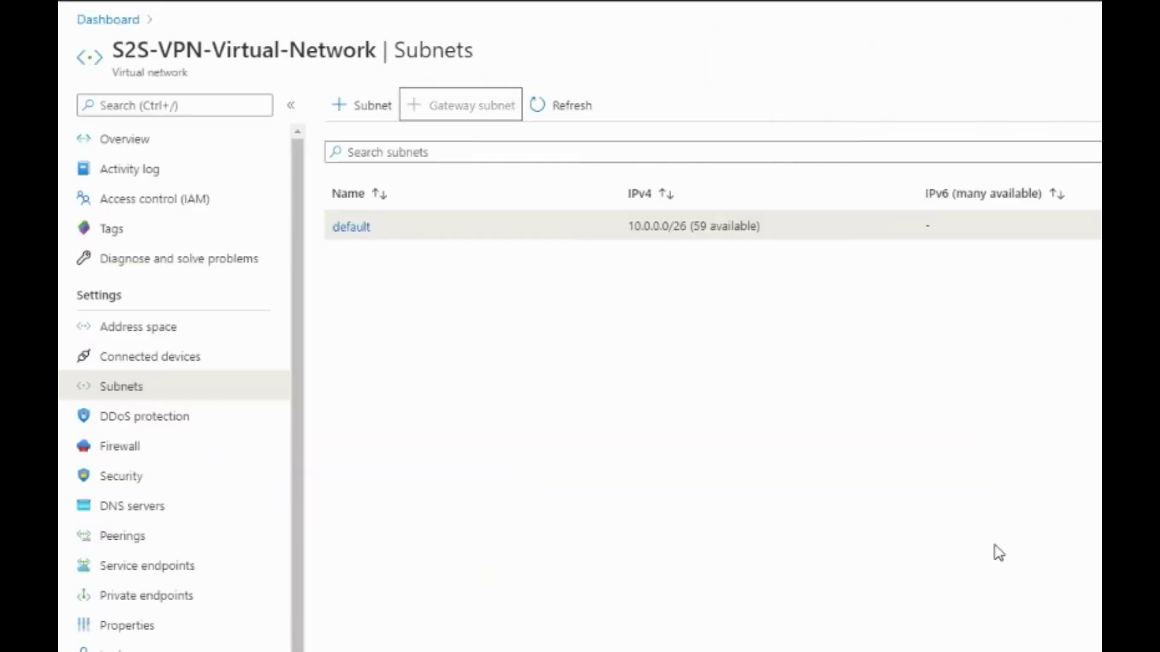
Step: Refresh the Subnets list, verify GatewaySubnet at 10.0.0.96/28, and return to the dashboard
{"action": "left_click", "coordinate": [575, 106]}
{"action": "left_click_drag", "start_coordinate": [799, 268], "coordinate": [625, 265]}
{"action": "left_click", "coordinate": [624, 302]}
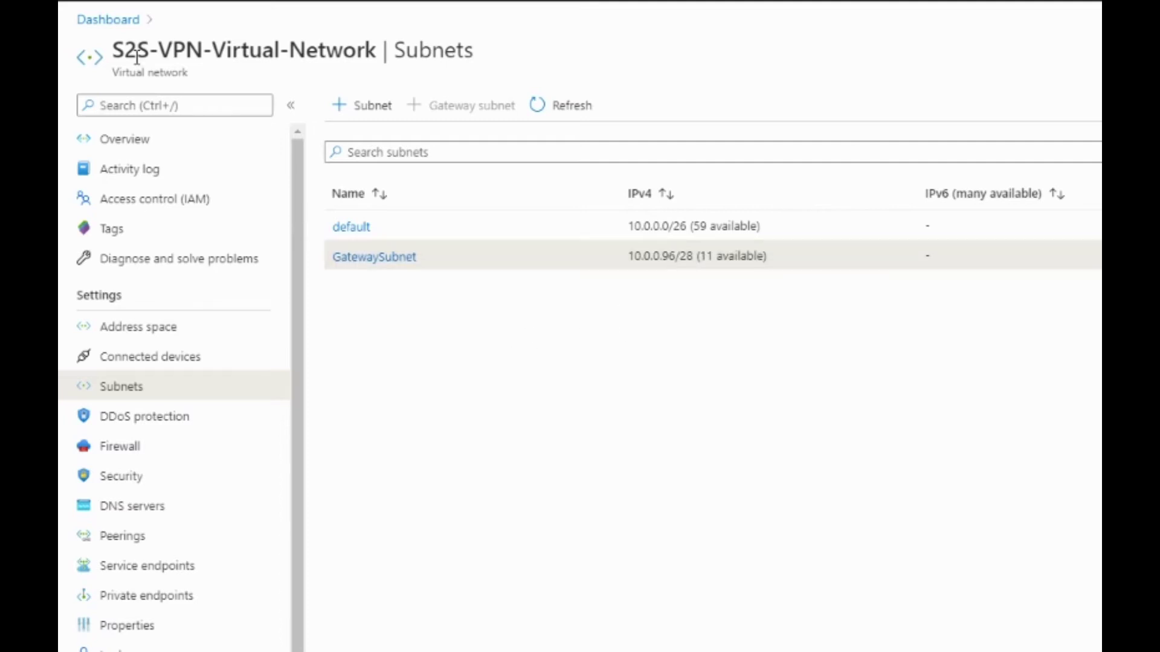
{"action": "left_click", "coordinate": [104, 22]}
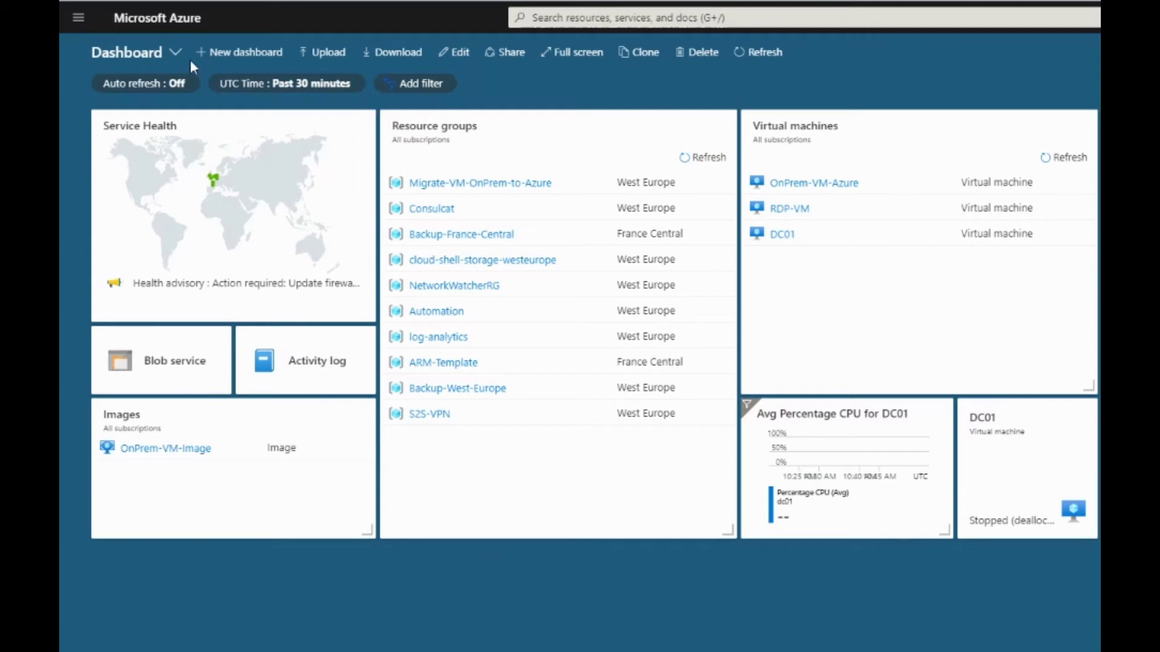
Step: Search Create a resource for 'local network gateway' and start creating one
{"action": "left_click", "coordinate": [78, 18]}
{"action": "left_click", "coordinate": [106, 50]}
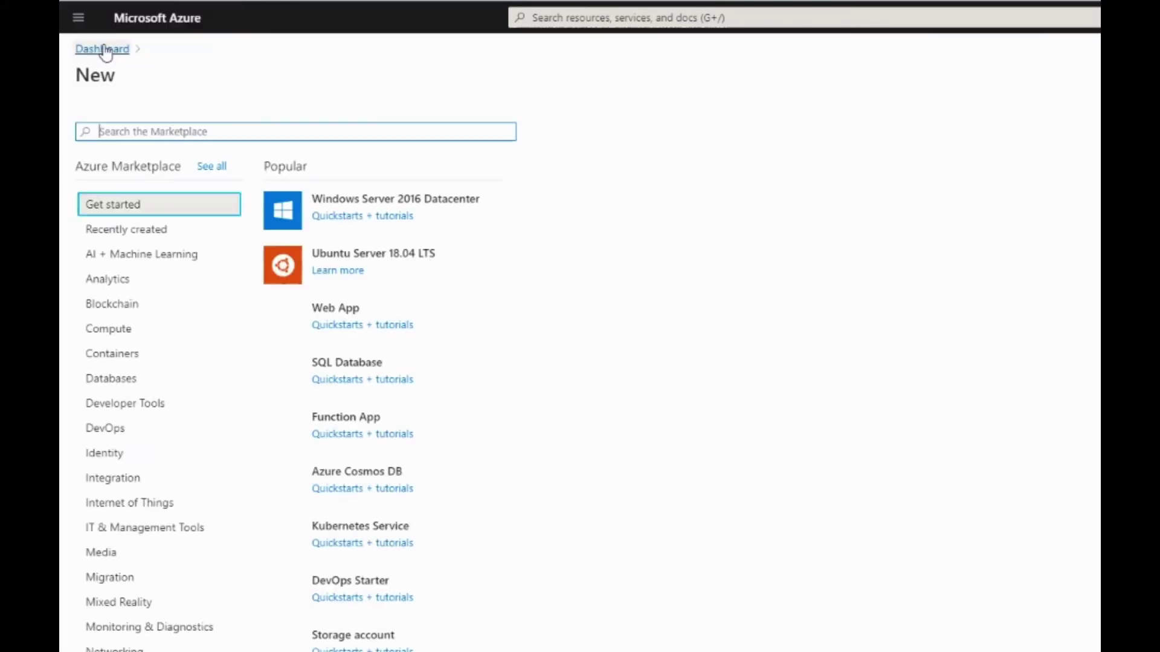
{"action": "type", "text": "local ne"}
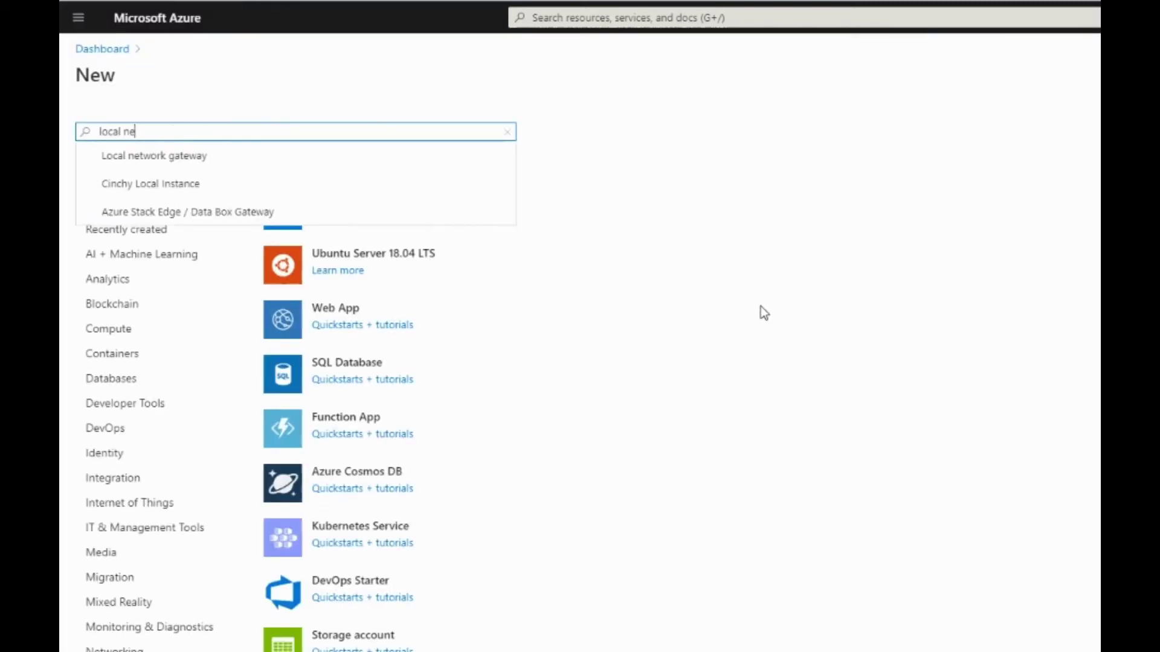
{"action": "type", "text": "twork gateway"}
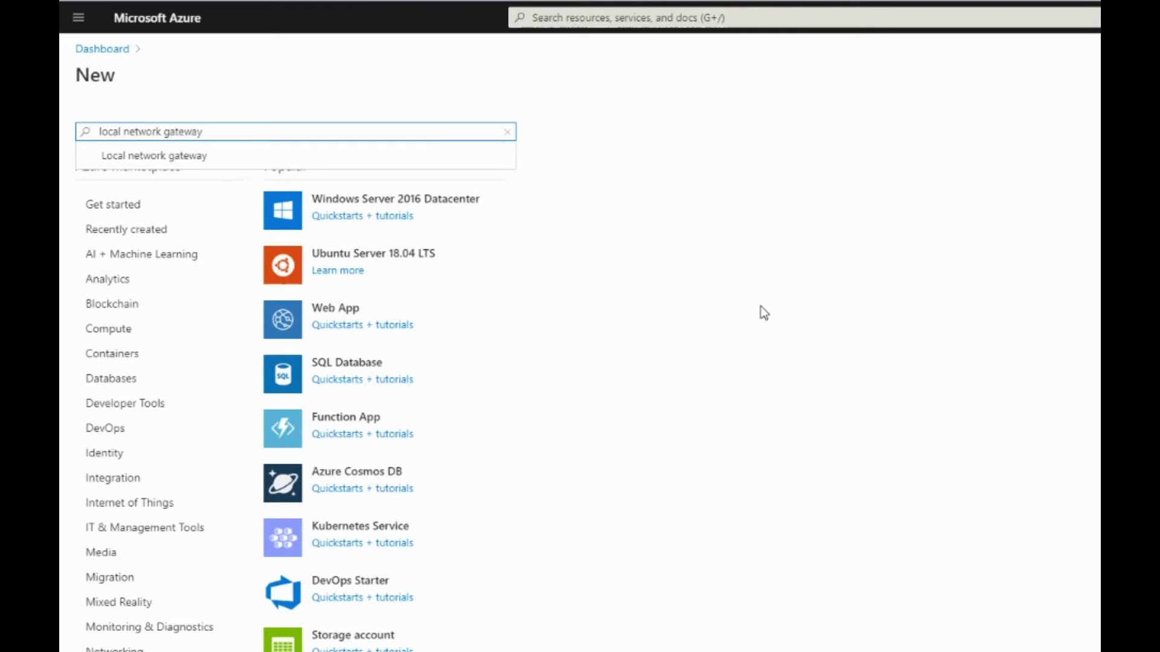
{"action": "left_click", "coordinate": [158, 158]}
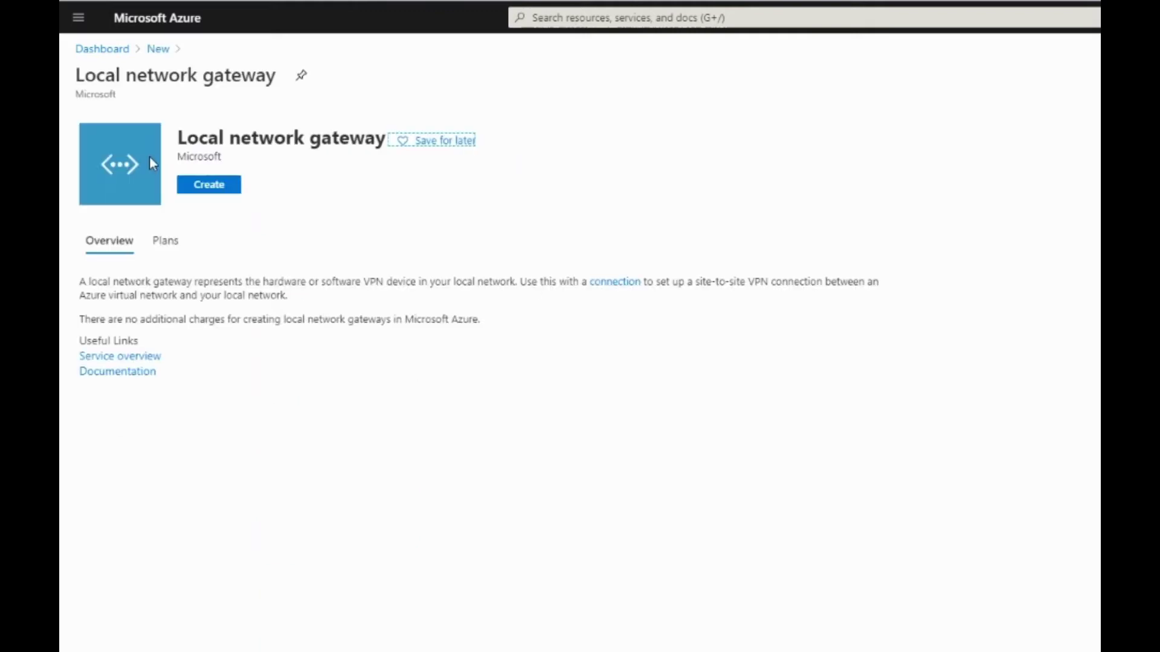
{"action": "left_click", "coordinate": [215, 189]}
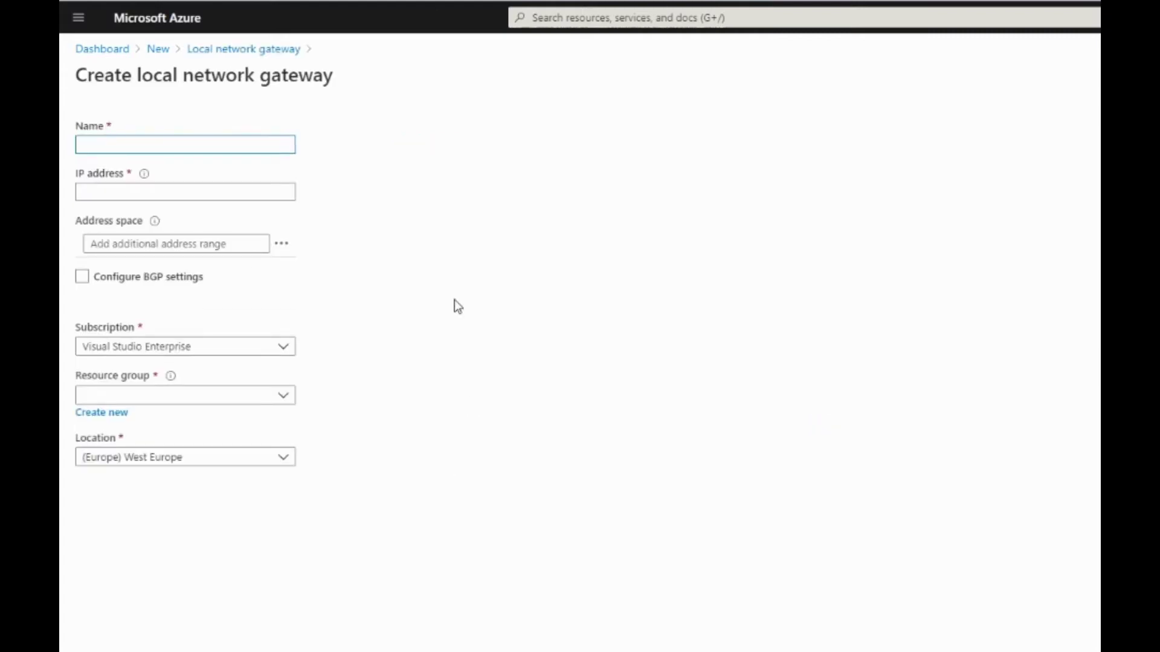
Step: Name the gateway S2S-VPN-GW-Local-OnPrem-Network and open a new browser tab
{"action": "type", "text": "S2S-VPN-GW-Local-OnPrem-Network"}
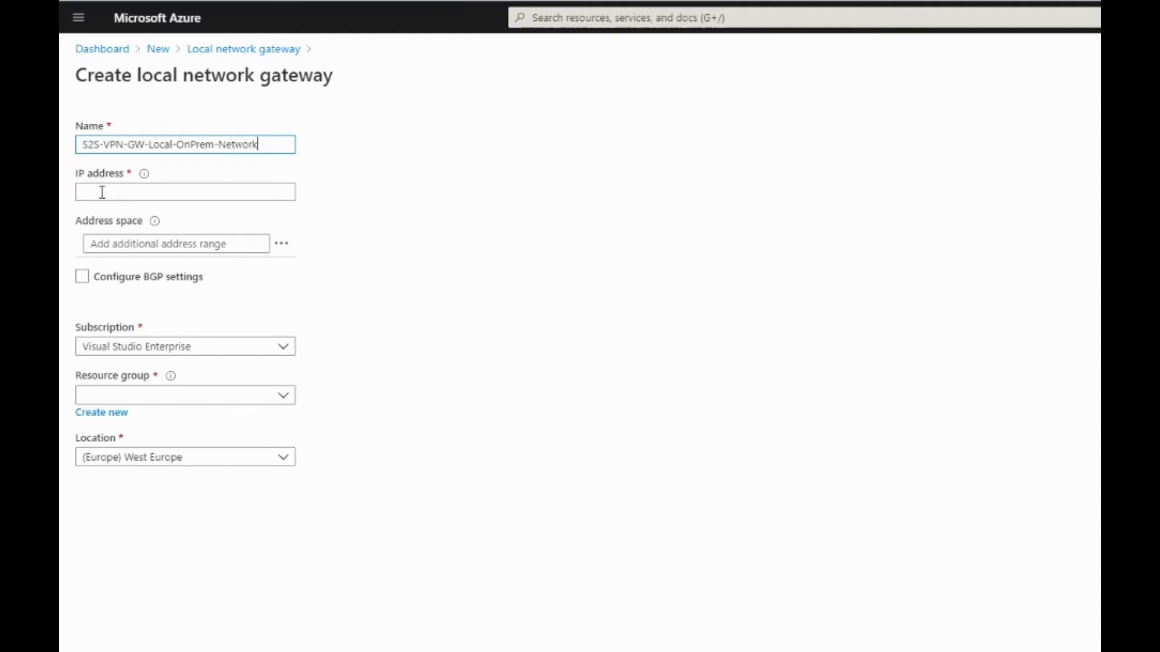
{"action": "key", "text": "ctrl+t"}
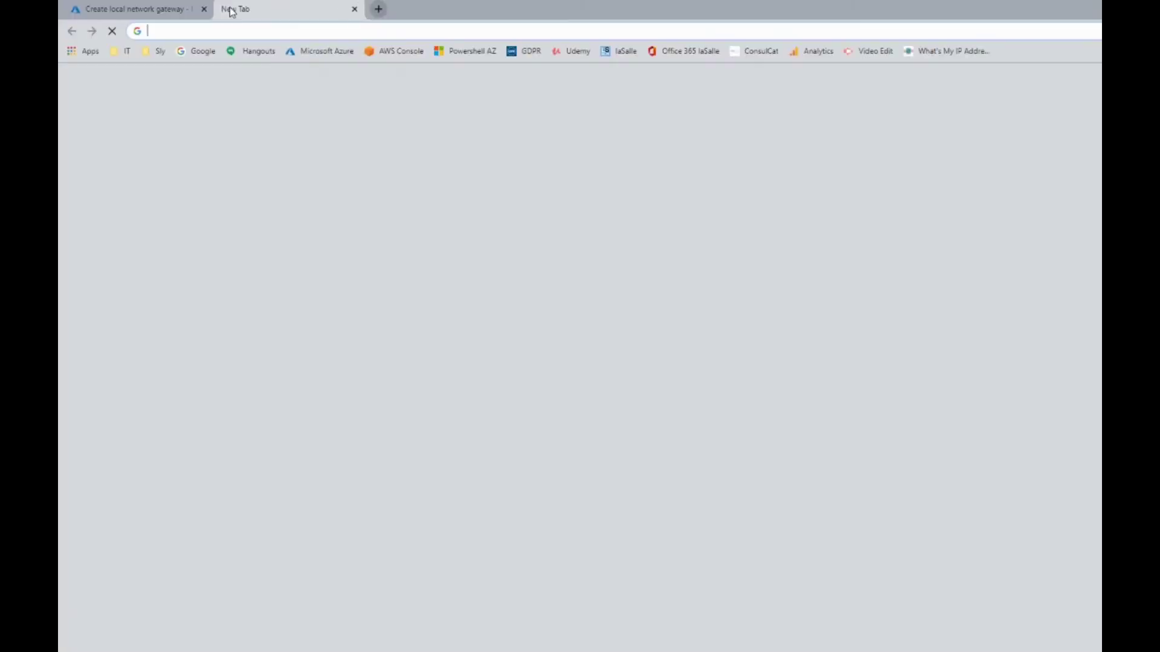
Step: Copy this machine's public IP from whatsmyip.org and return to the Azure gateway form
{"action": "left_click", "coordinate": [945, 51]}
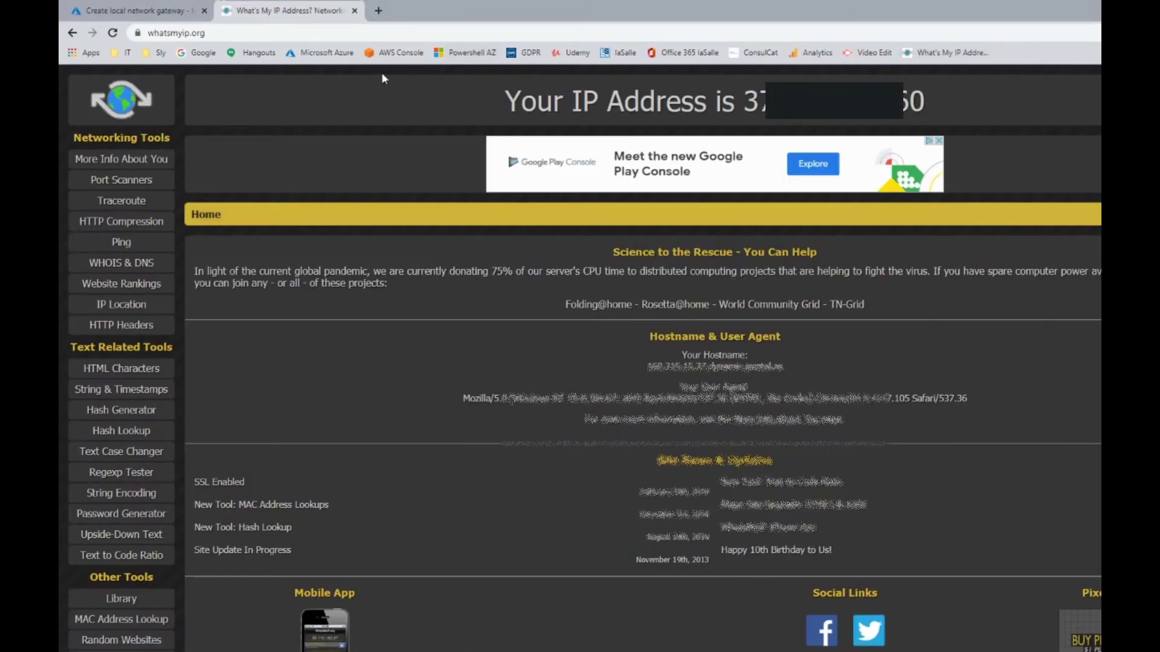
{"action": "left_click", "coordinate": [138, 33]}
{"action": "key", "text": "End"}
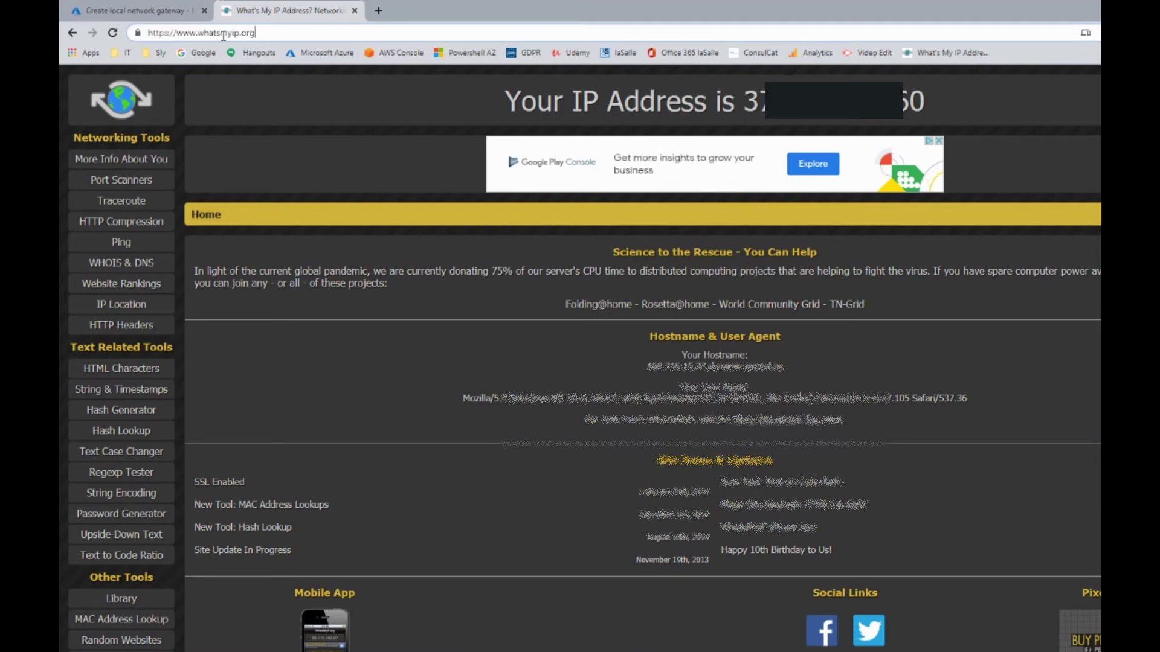
{"action": "left_click", "coordinate": [751, 95]}
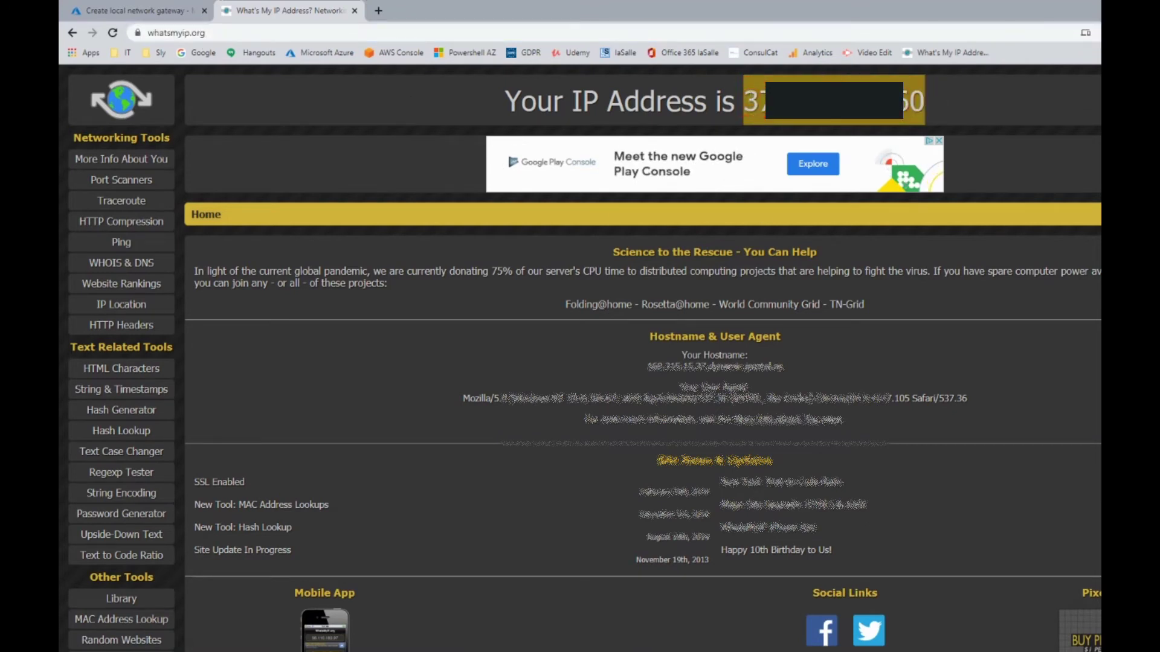
{"action": "left_click", "coordinate": [154, 10]}
Step: Enter the public IP and add address spaces 192.168.1.0/24 and 172.16.0.0/24
{"action": "left_click", "coordinate": [92, 209]}
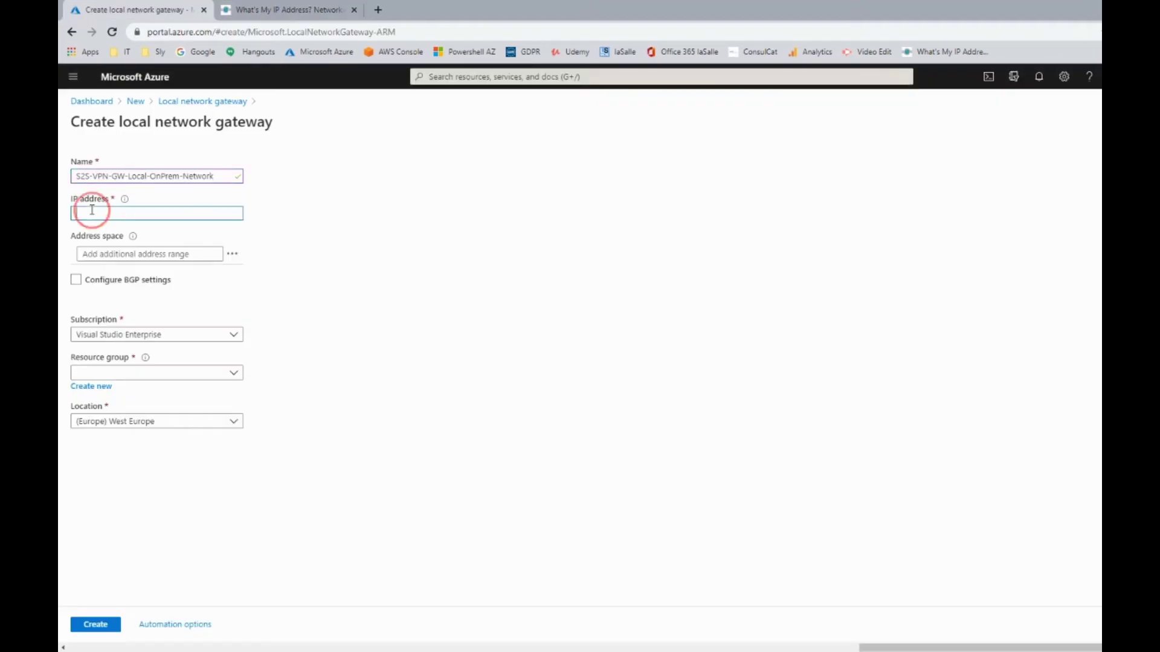
{"action": "key", "text": "ctrl+v"}
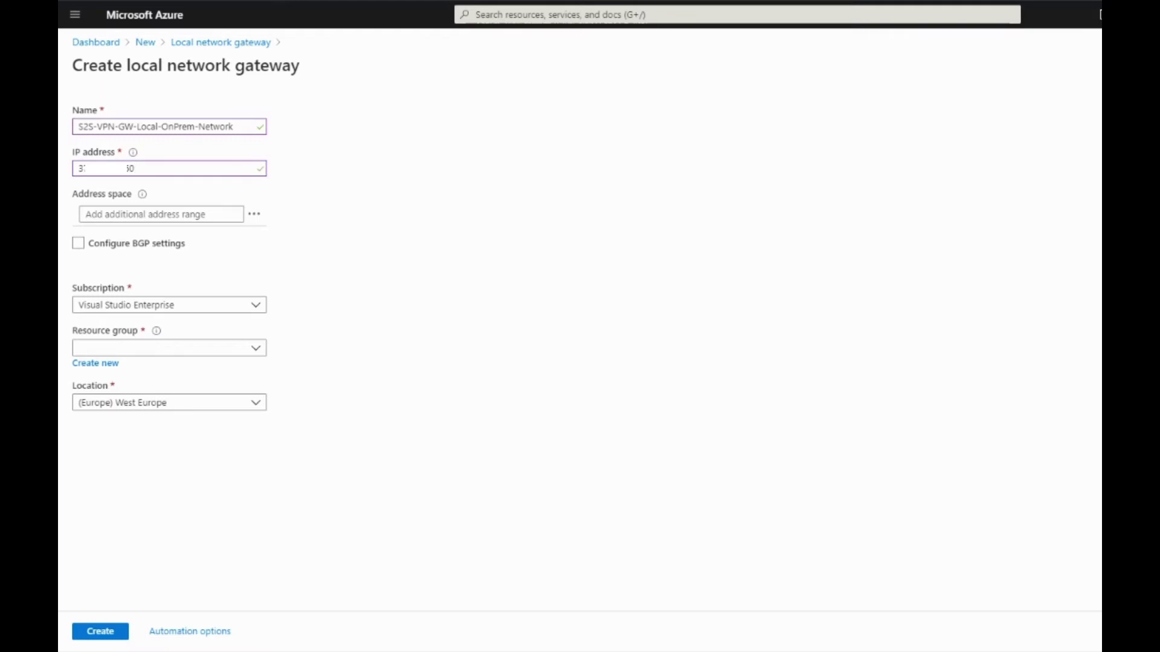
{"action": "left_click", "coordinate": [126, 215]}
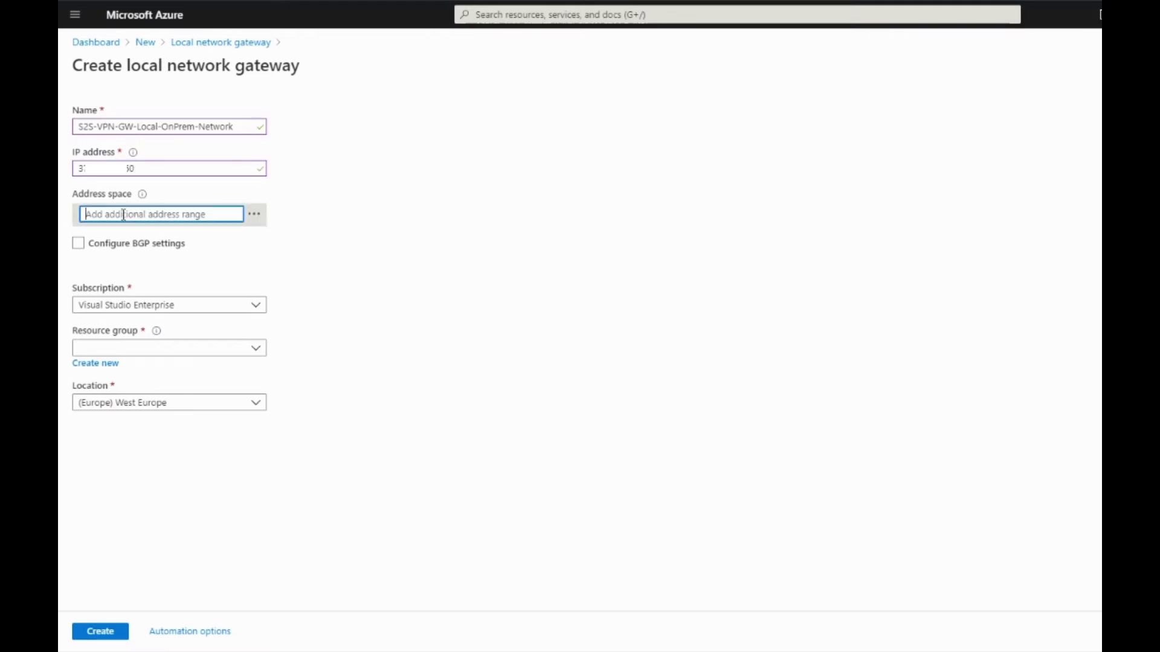
{"action": "type", "text": "192.168.1.0/24"}
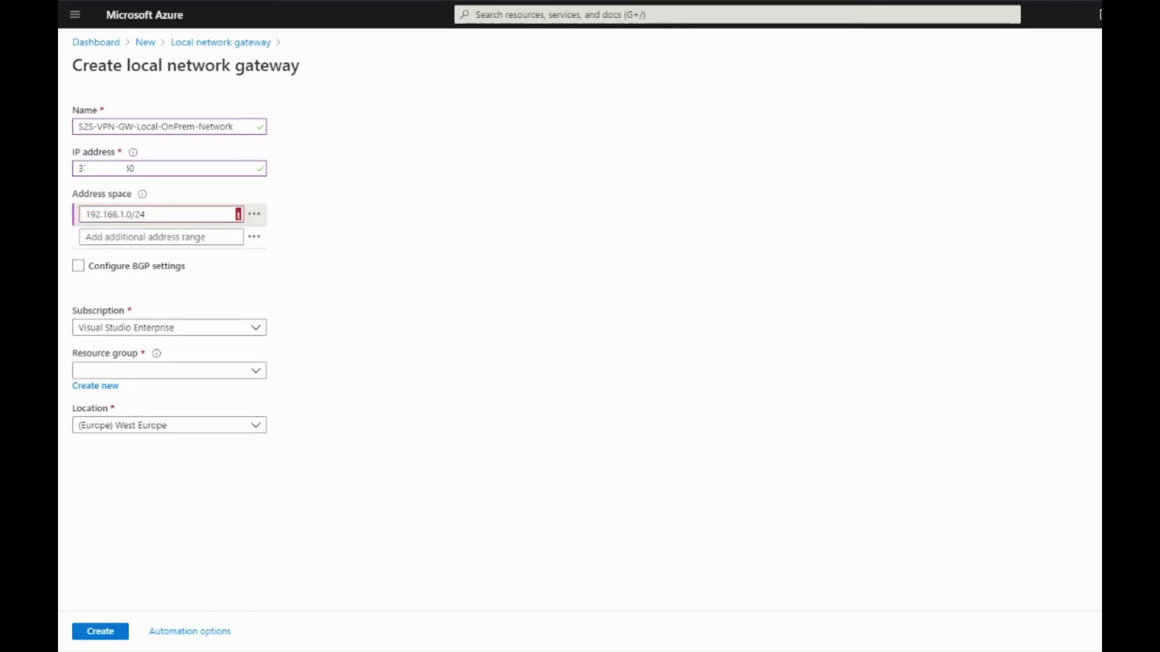
{"action": "left_click", "coordinate": [189, 215]}
{"action": "left_click", "coordinate": [118, 237]}
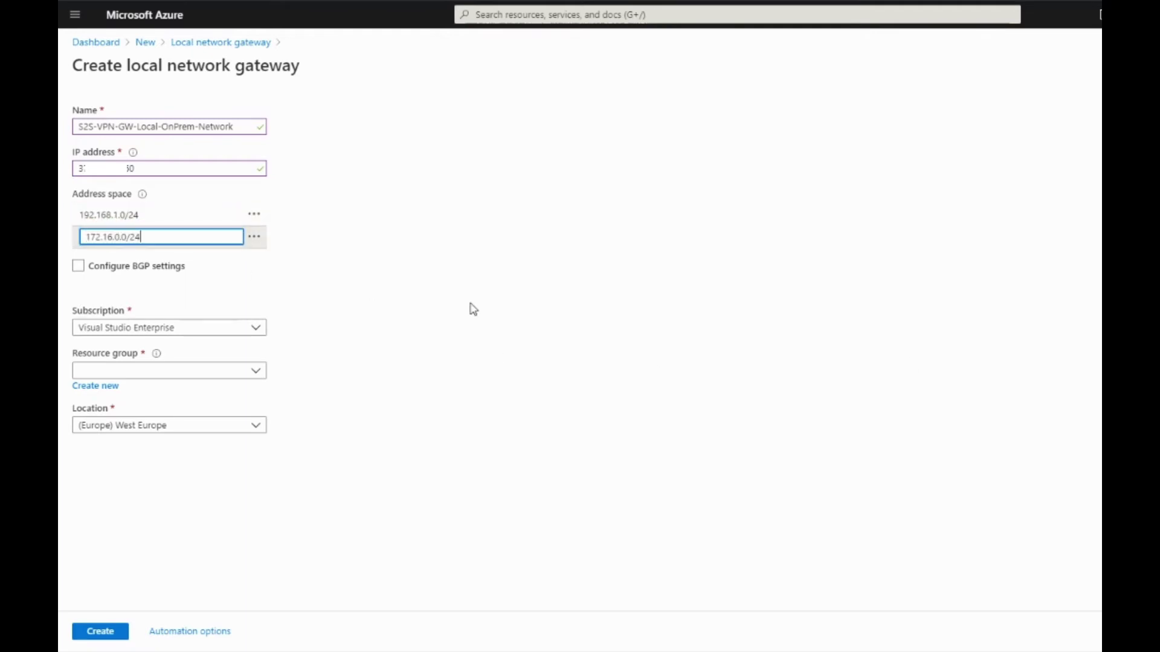
{"action": "type", "text": "172.16.0.0/24"}
{"action": "left_click", "coordinate": [428, 273]}
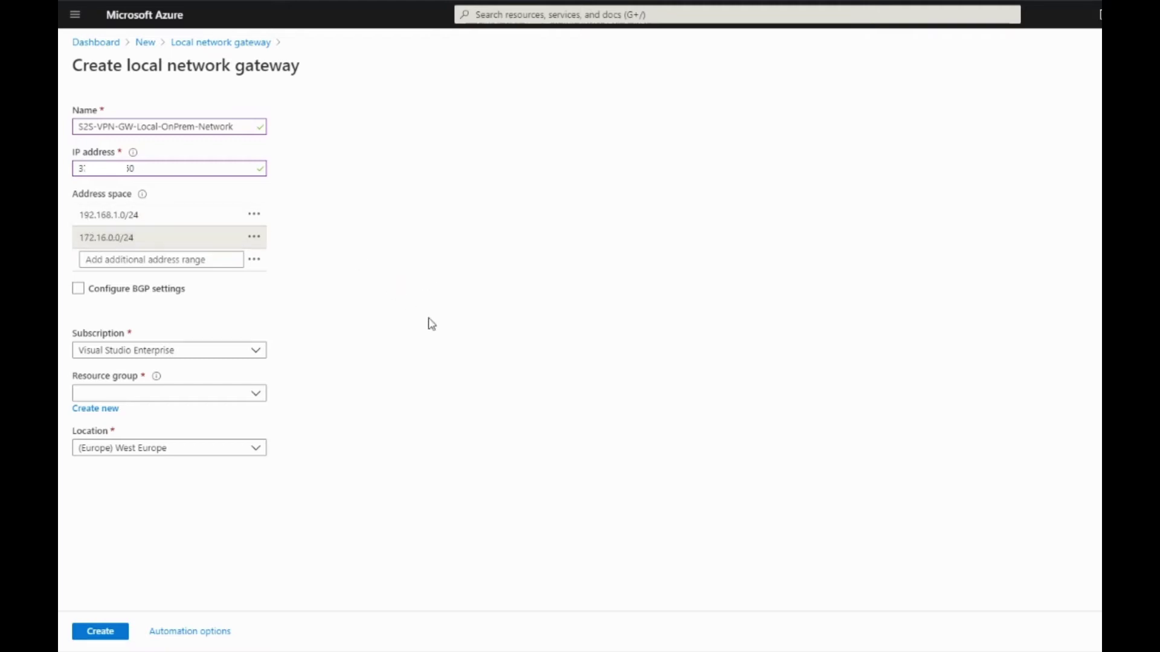
Step: Assign the gateway to resource group S2S-VPN and create it
{"action": "left_click", "coordinate": [136, 396]}
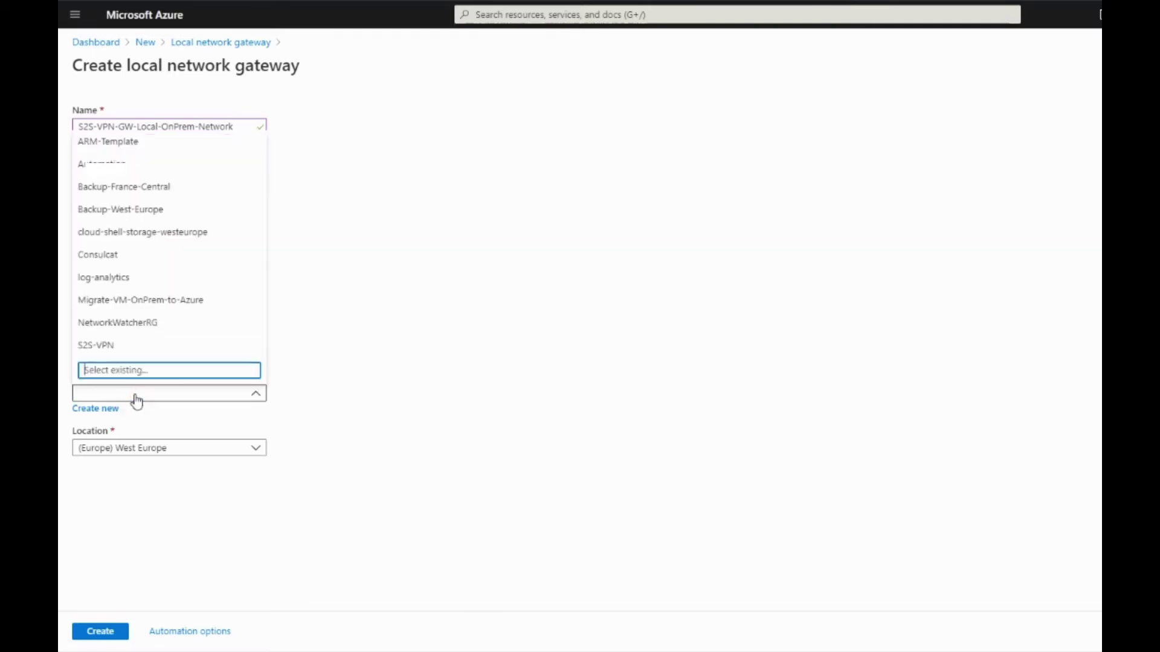
{"action": "left_click", "coordinate": [102, 346]}
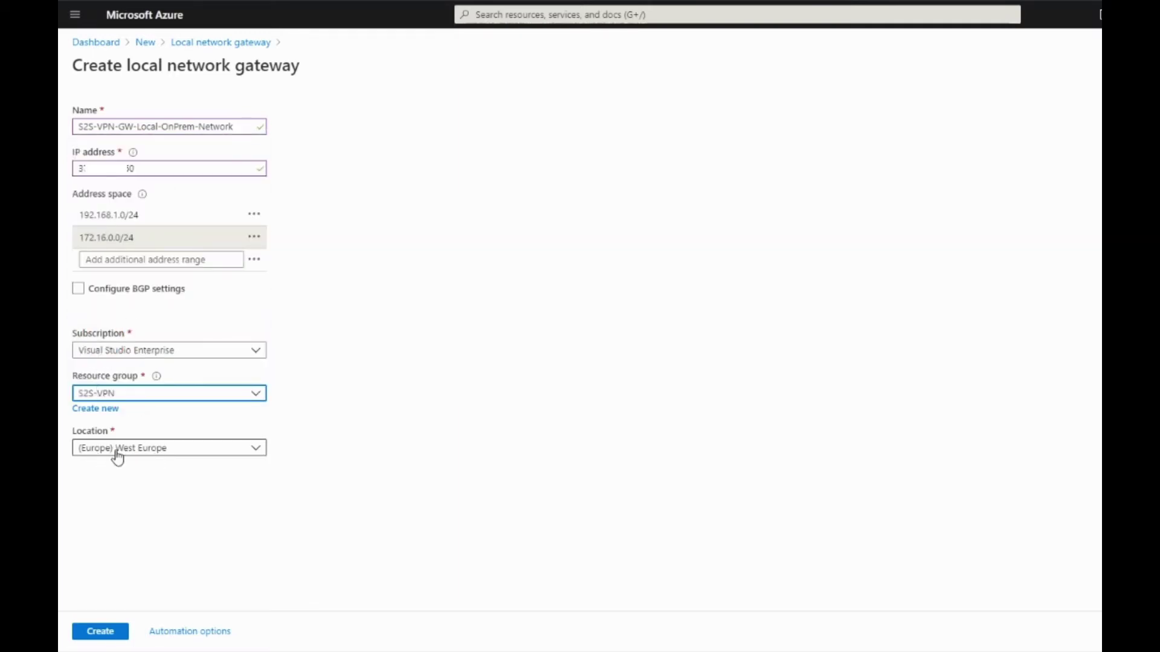
{"action": "left_click", "coordinate": [100, 636]}
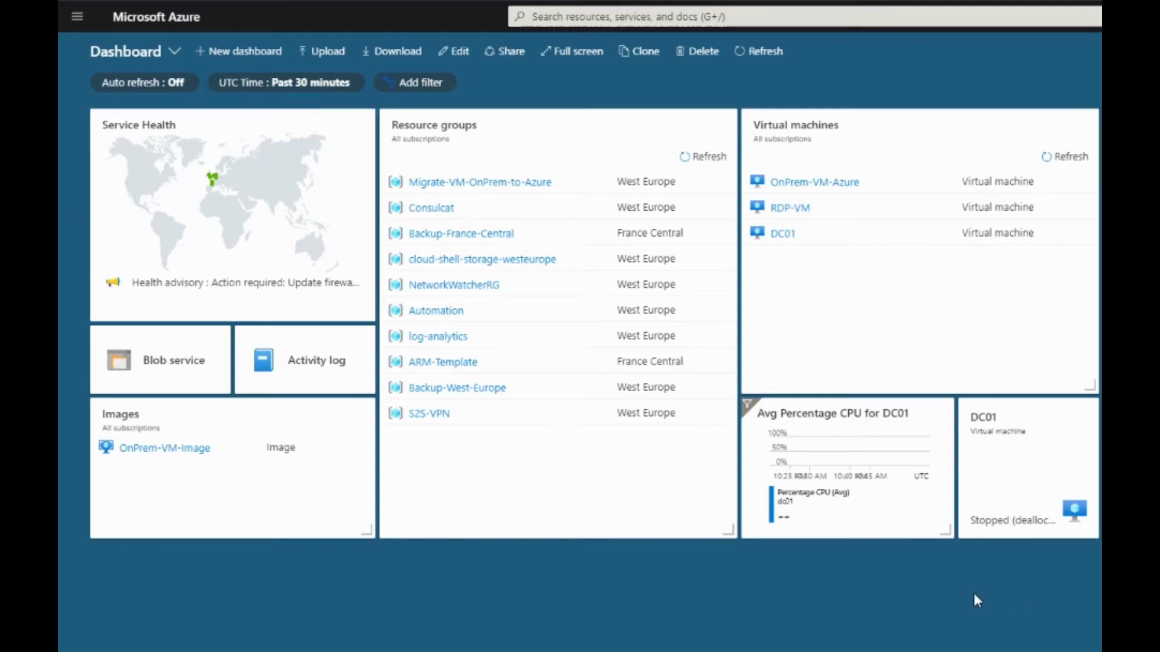
{"action": "left_click", "coordinate": [431, 416]}
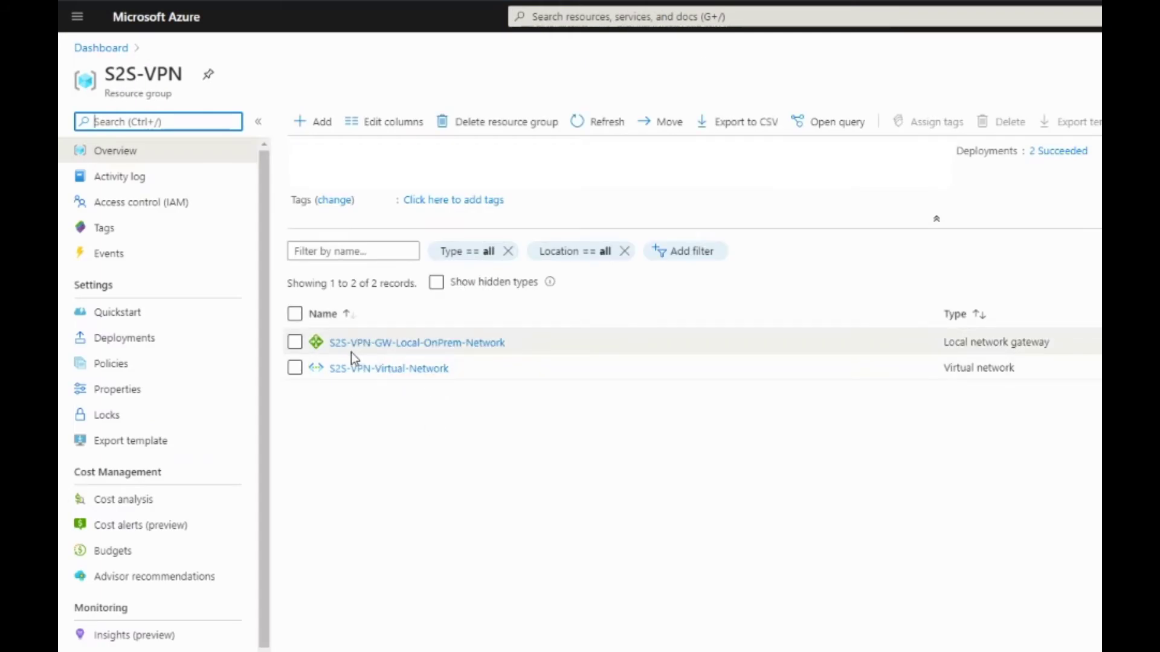
{"action": "left_click", "coordinate": [447, 445]}
{"action": "left_click", "coordinate": [98, 48]}
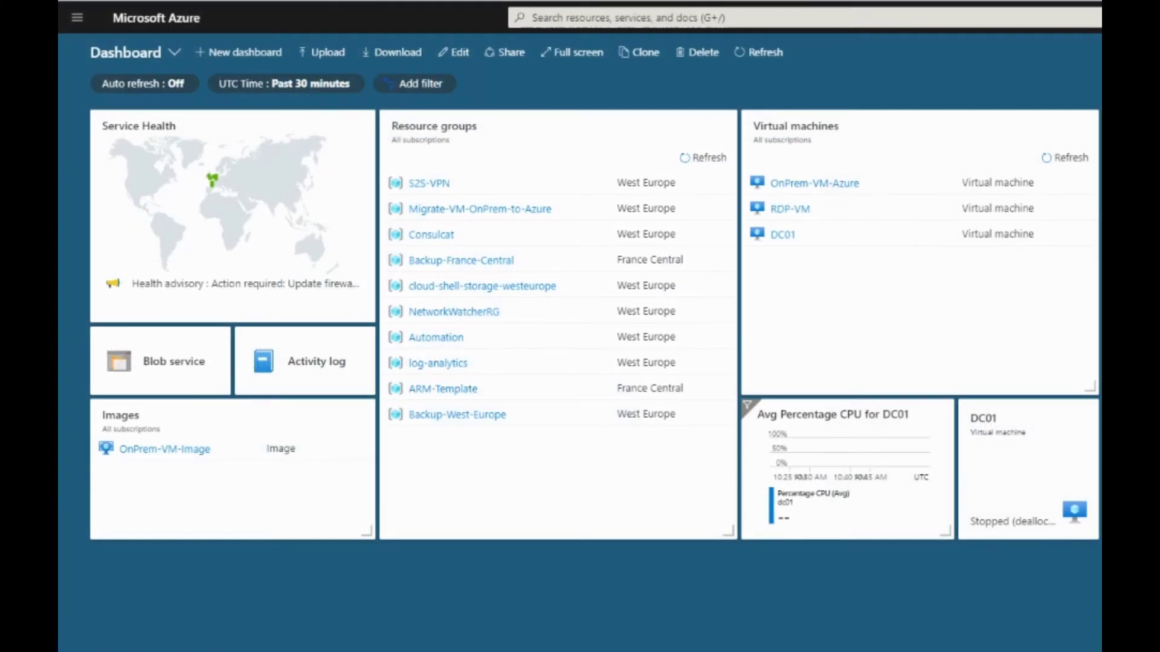
Step: Search Create a resource for 'public ip' and start creating a Public IP address
{"action": "left_click", "coordinate": [77, 20]}
{"action": "left_click", "coordinate": [87, 47]}
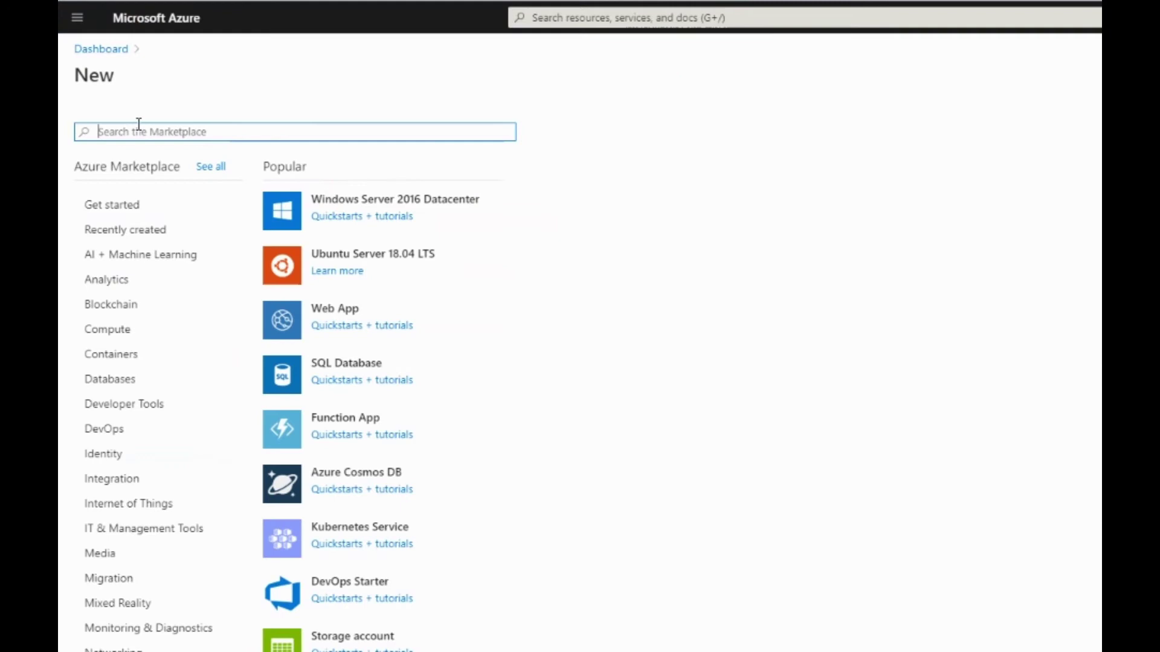
{"action": "type", "text": "pu"}
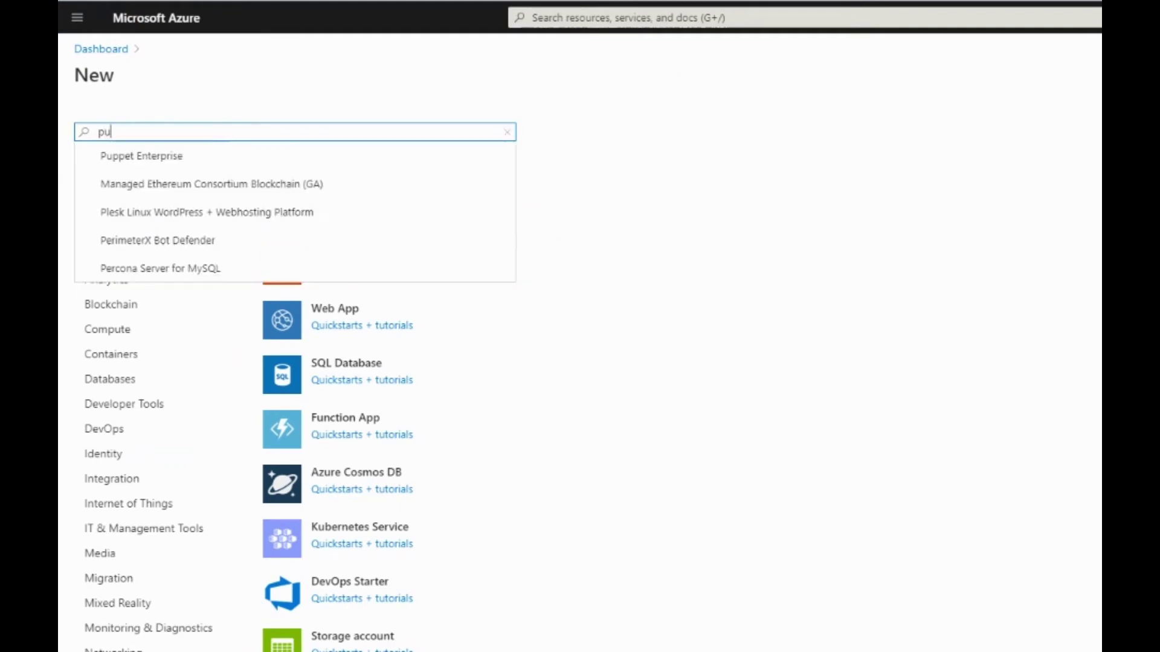
{"action": "type", "text": "blic ip"}
{"action": "left_click", "coordinate": [147, 159]}
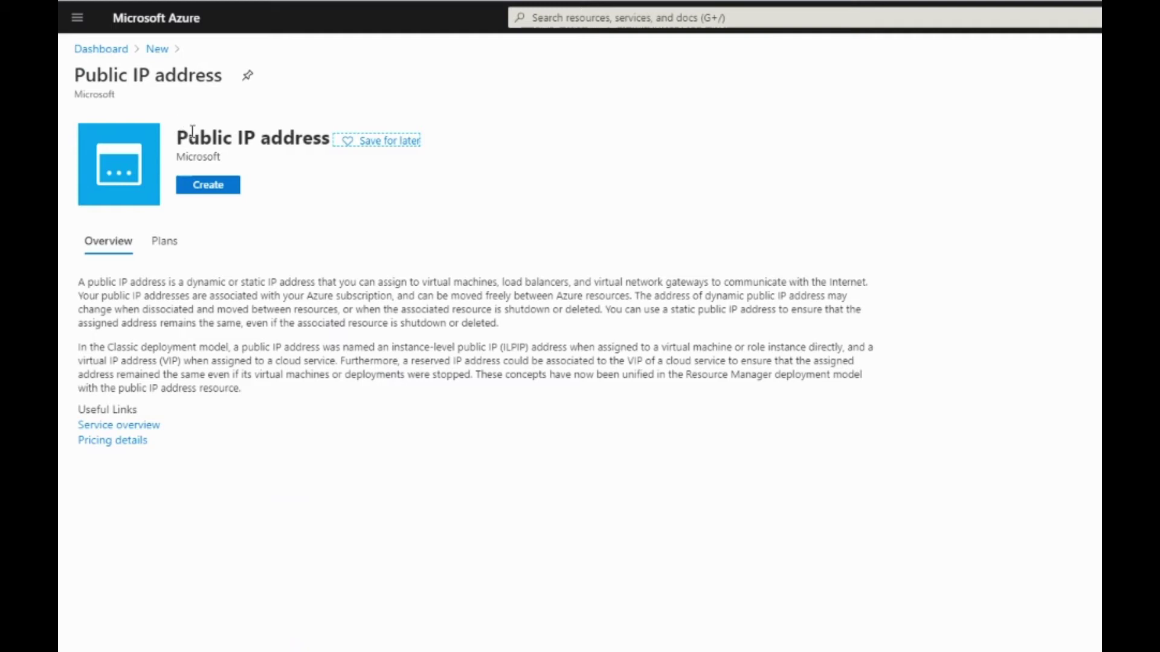
{"action": "left_click", "coordinate": [206, 188]}
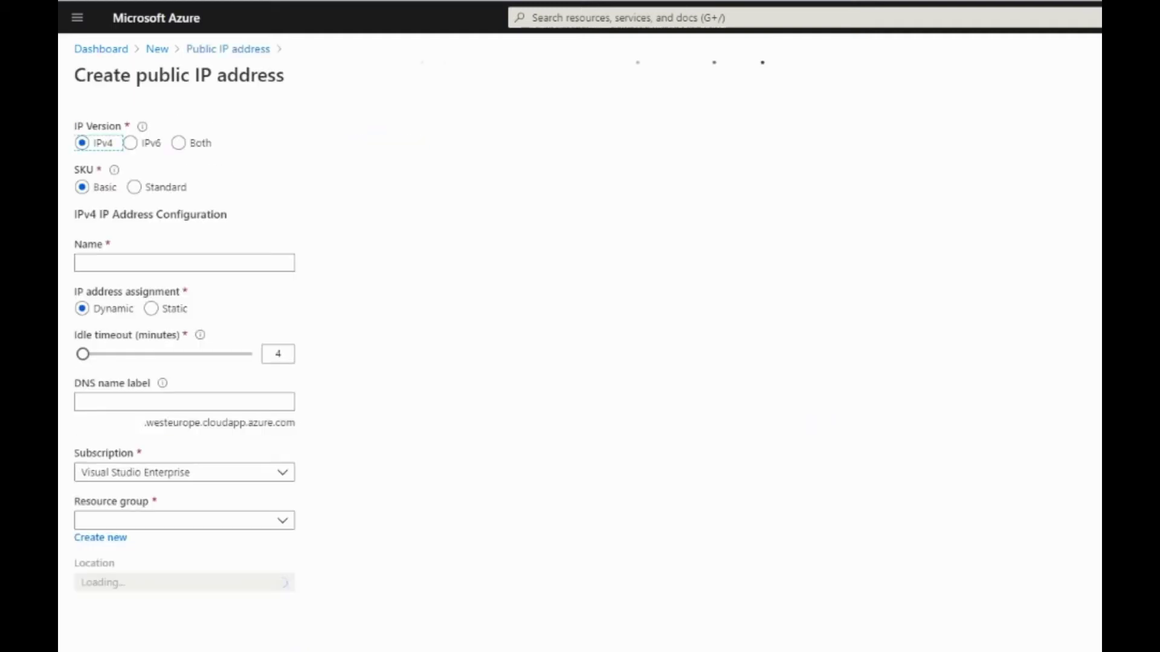
Step: Name the public IP S2S-VPN-Azure-Public-IP and put it in resource group S2S-VPN
{"action": "left_click", "coordinate": [104, 263]}
{"action": "type", "text": "S2S-VPN-Azure-Public-IP"}
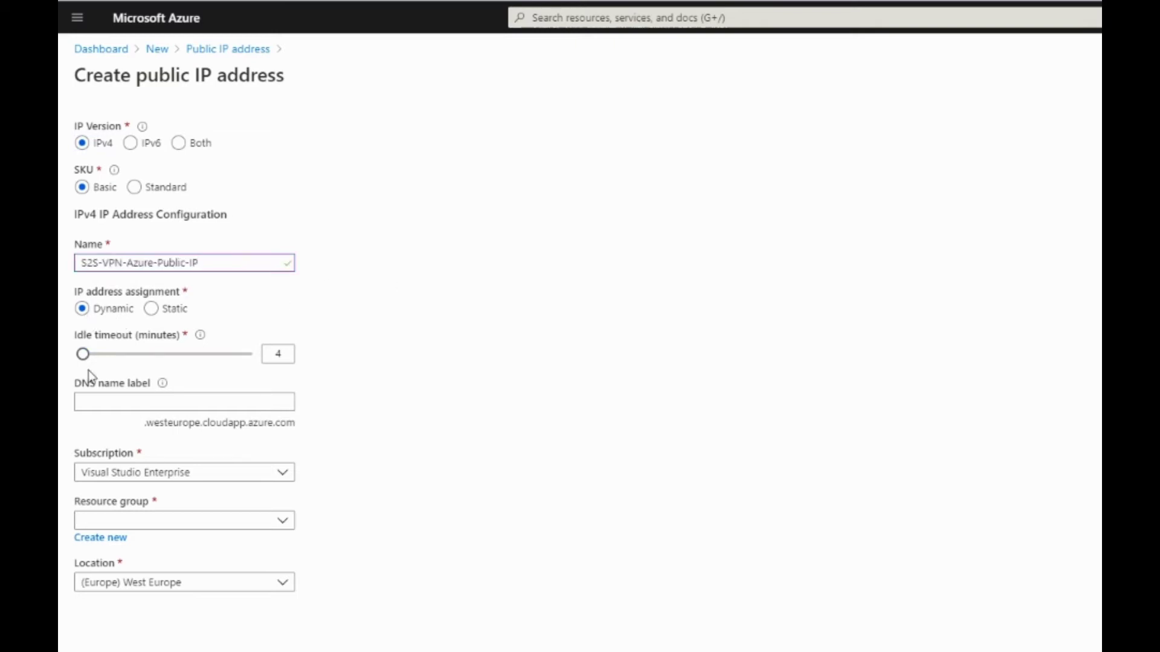
{"action": "left_click", "coordinate": [87, 520]}
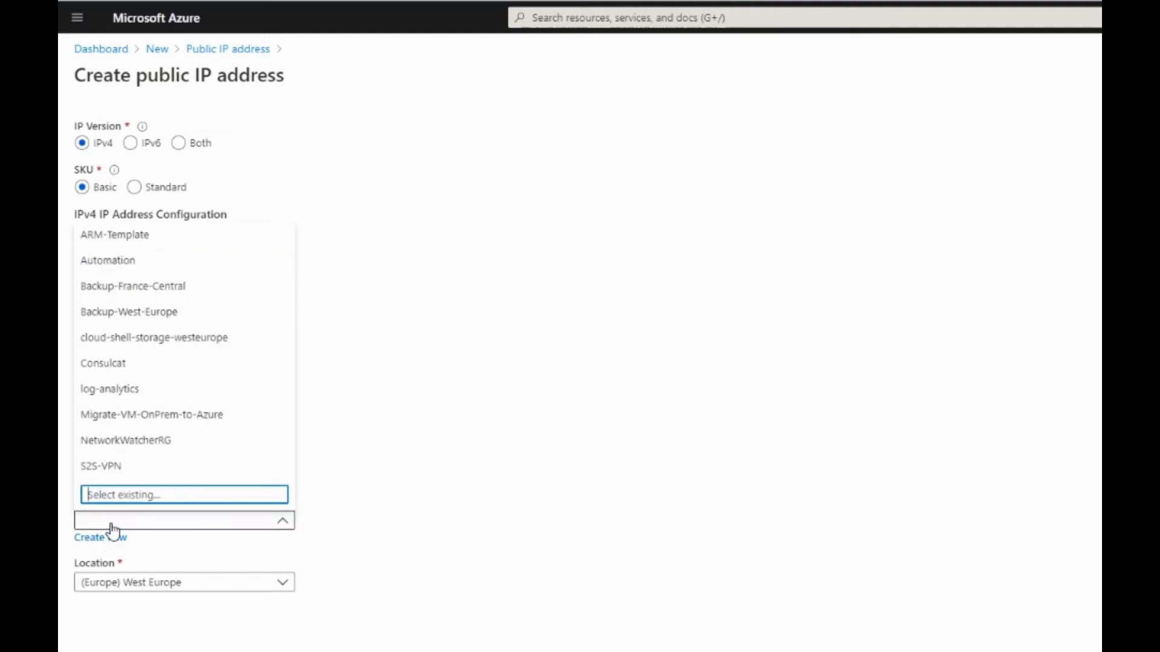
{"action": "left_click", "coordinate": [141, 474]}
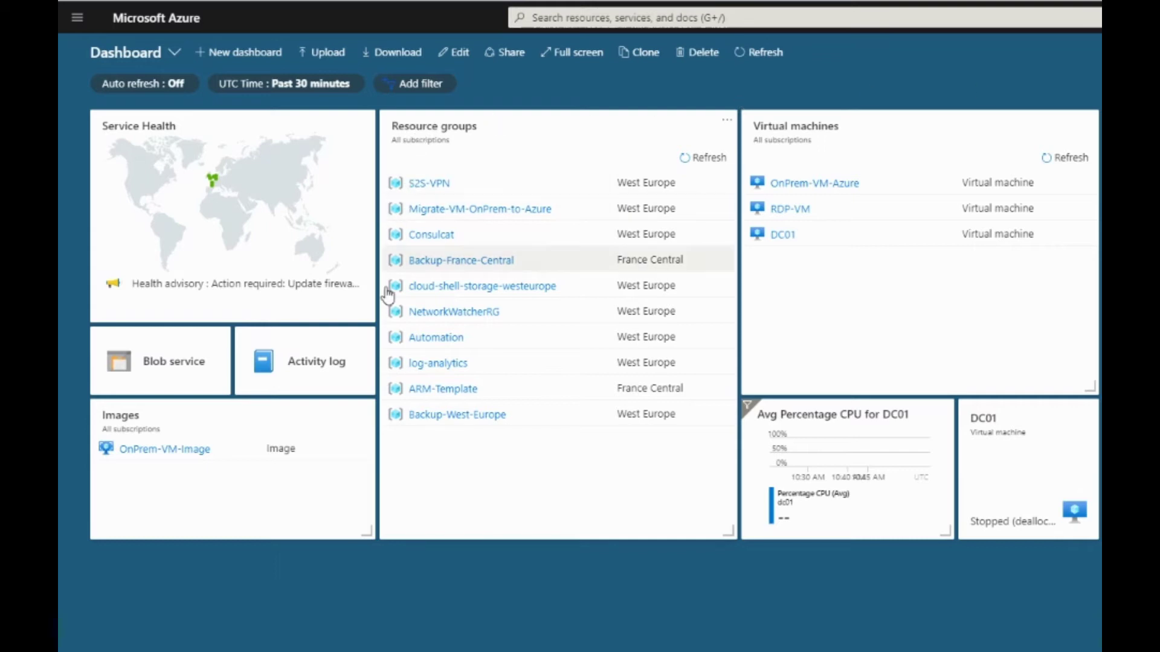
{"action": "left_click", "coordinate": [426, 183]}
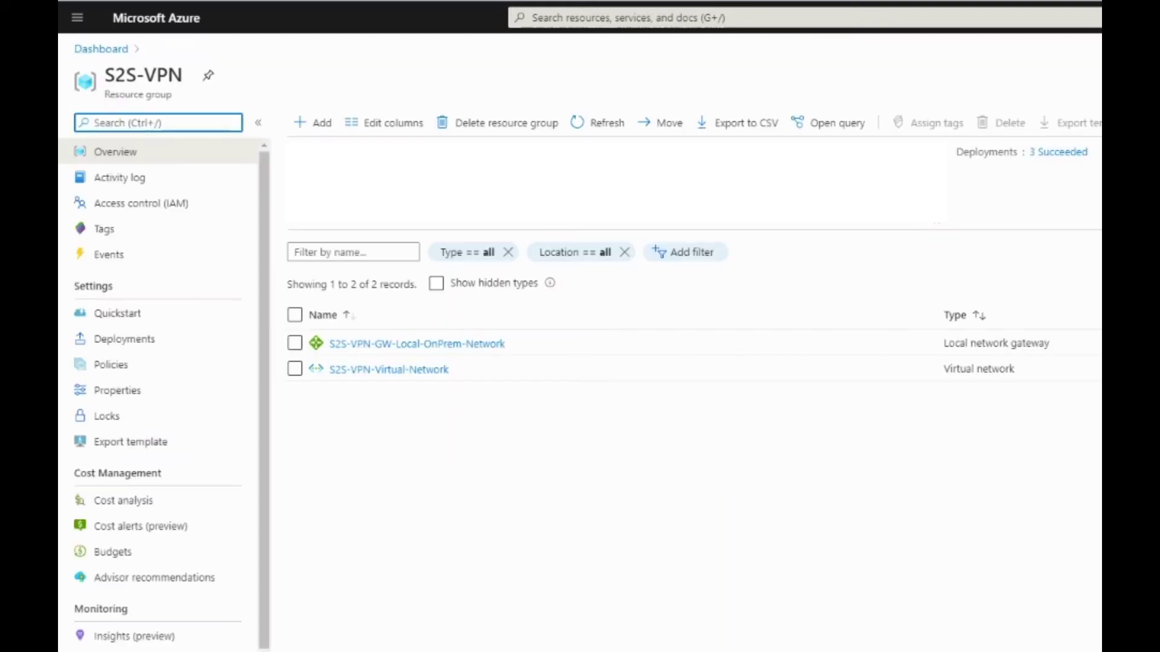
{"action": "left_click", "coordinate": [604, 128]}
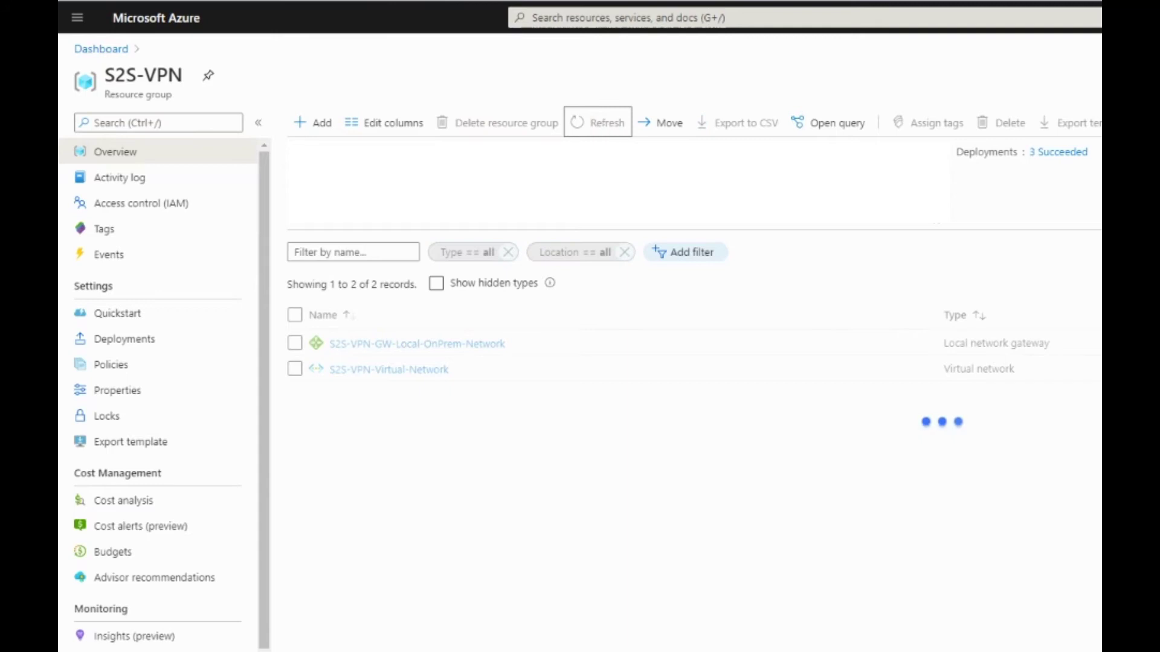
{"action": "left_click", "coordinate": [601, 129]}
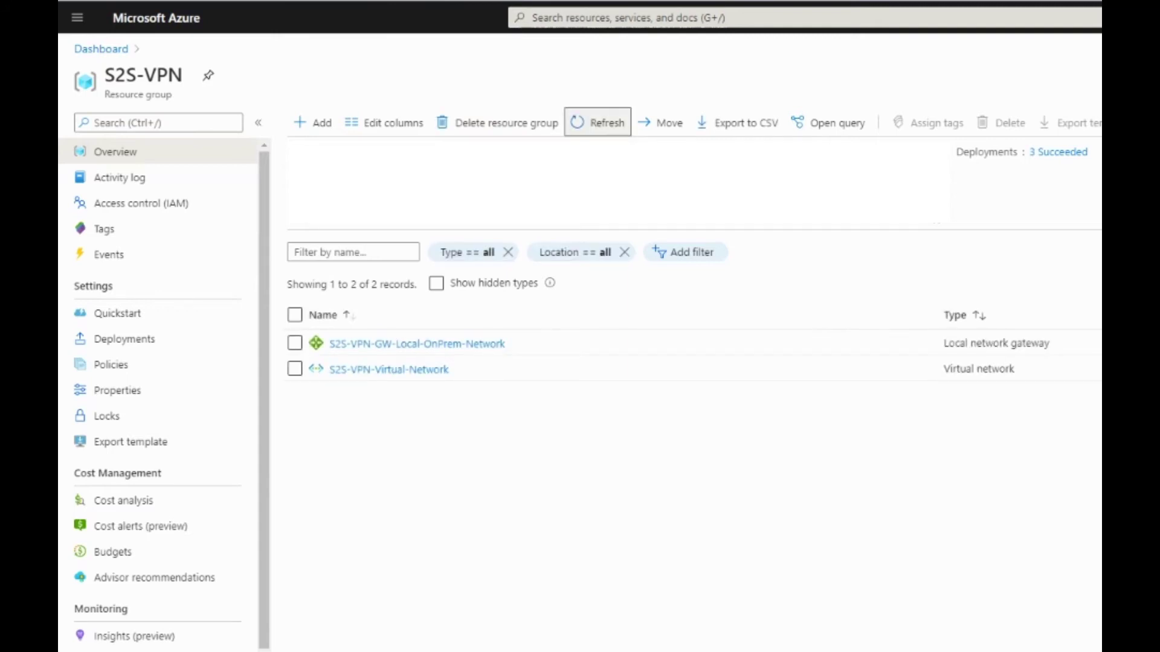
{"action": "left_click", "coordinate": [598, 129]}
{"action": "left_click", "coordinate": [598, 129]}
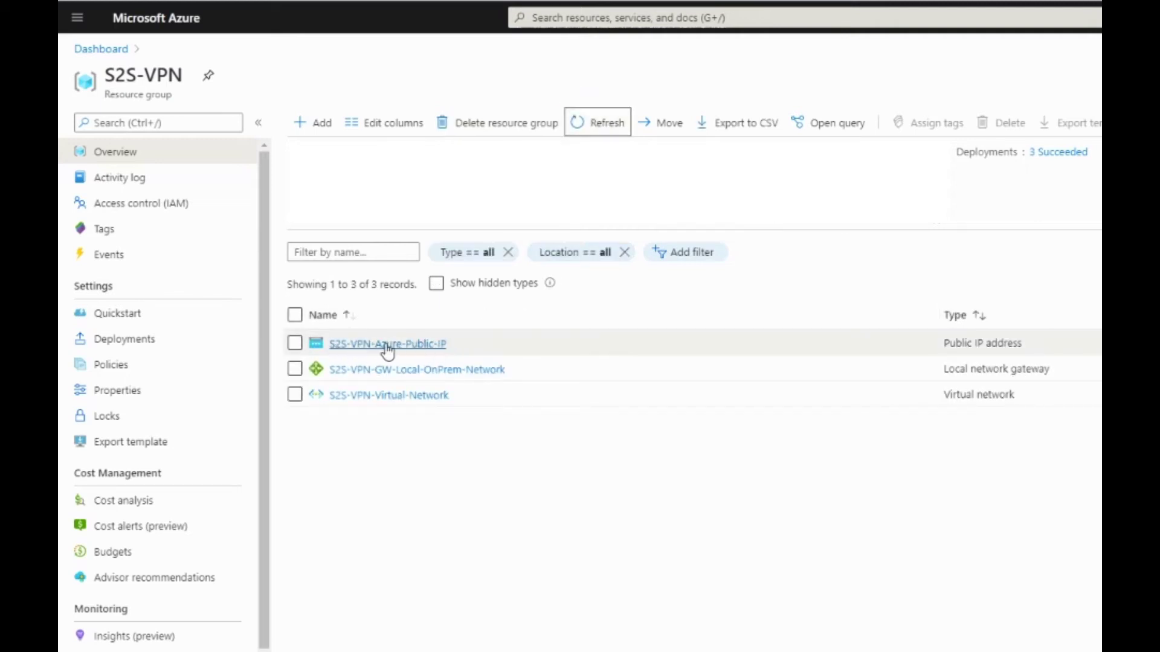
{"action": "left_click", "coordinate": [96, 48]}
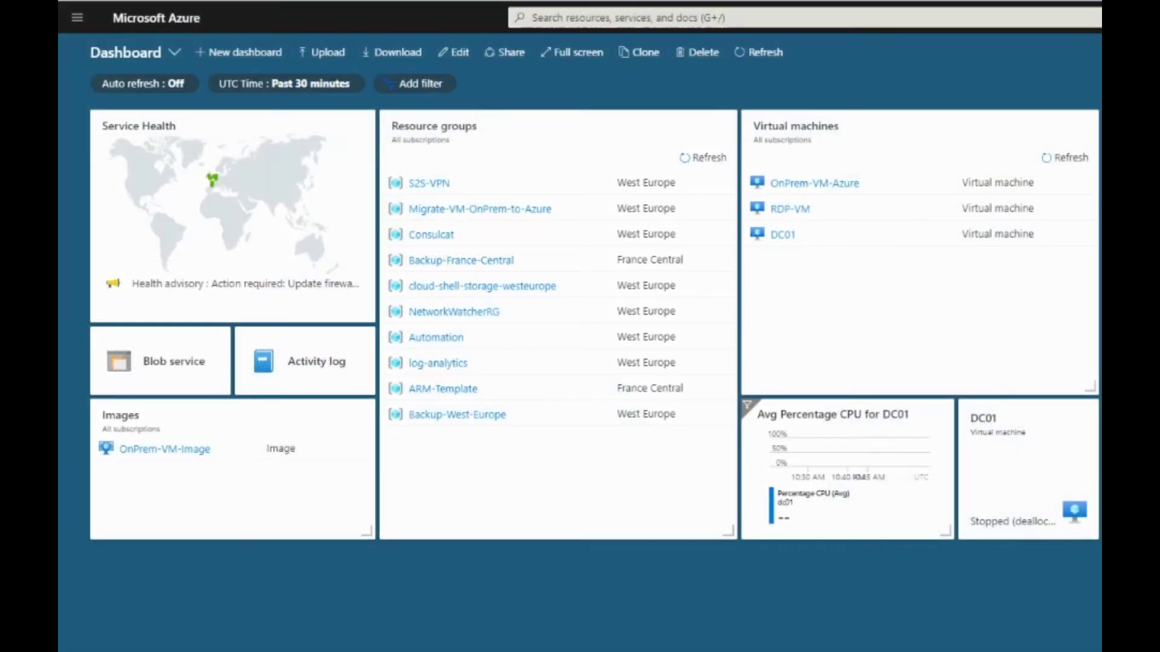
Step: Search Create a resource for 'virtual neto' and start creating a Virtual network gateway
{"action": "left_click", "coordinate": [77, 16]}
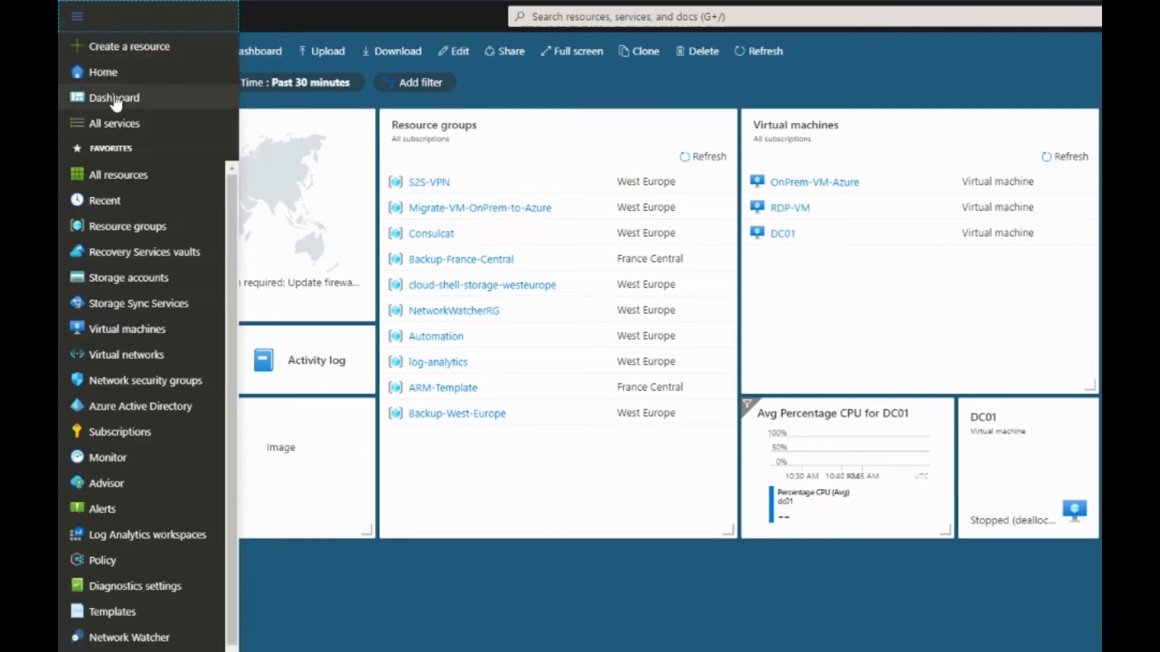
{"action": "left_click", "coordinate": [91, 45]}
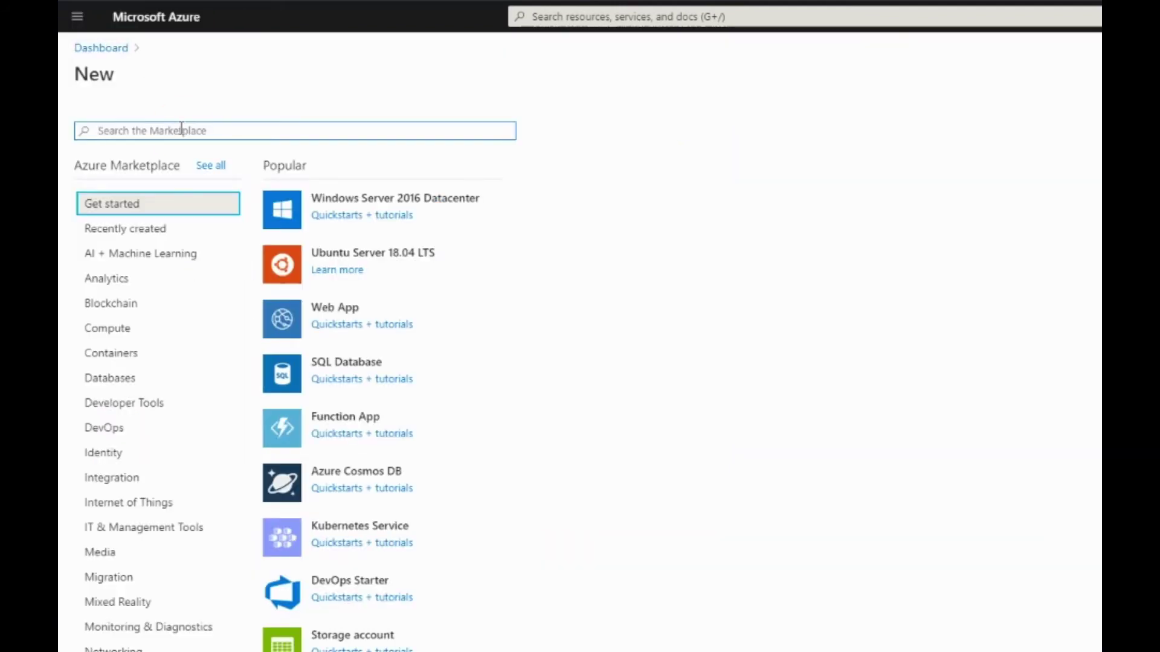
{"action": "type", "text": "virtual neto"}
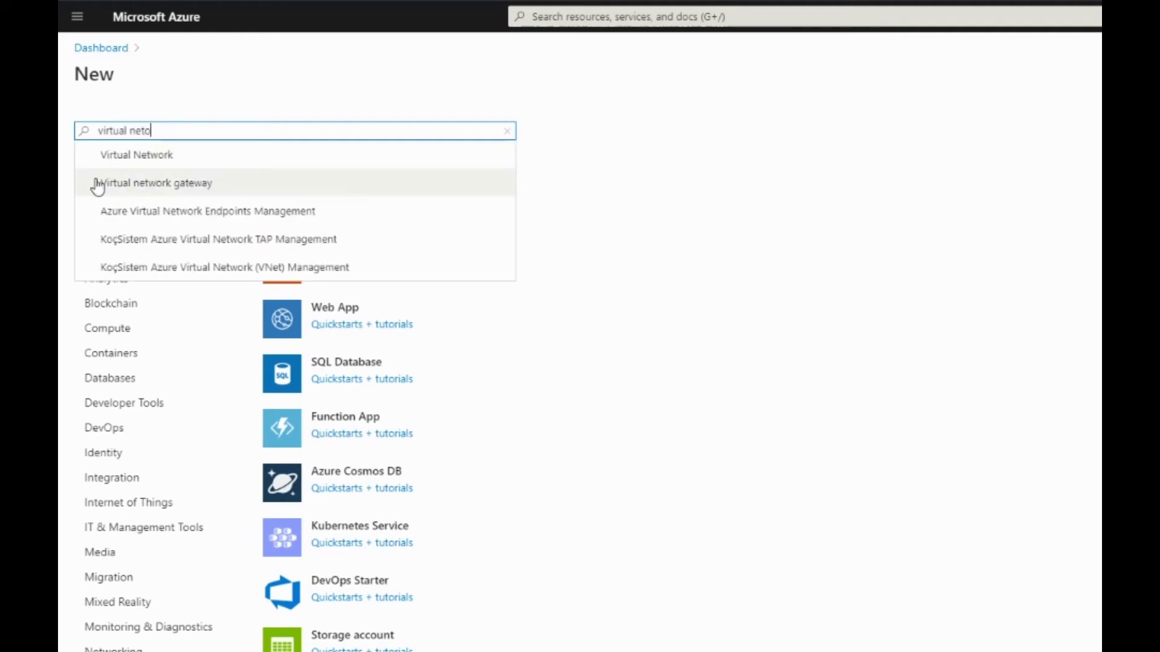
{"action": "left_click", "coordinate": [173, 190]}
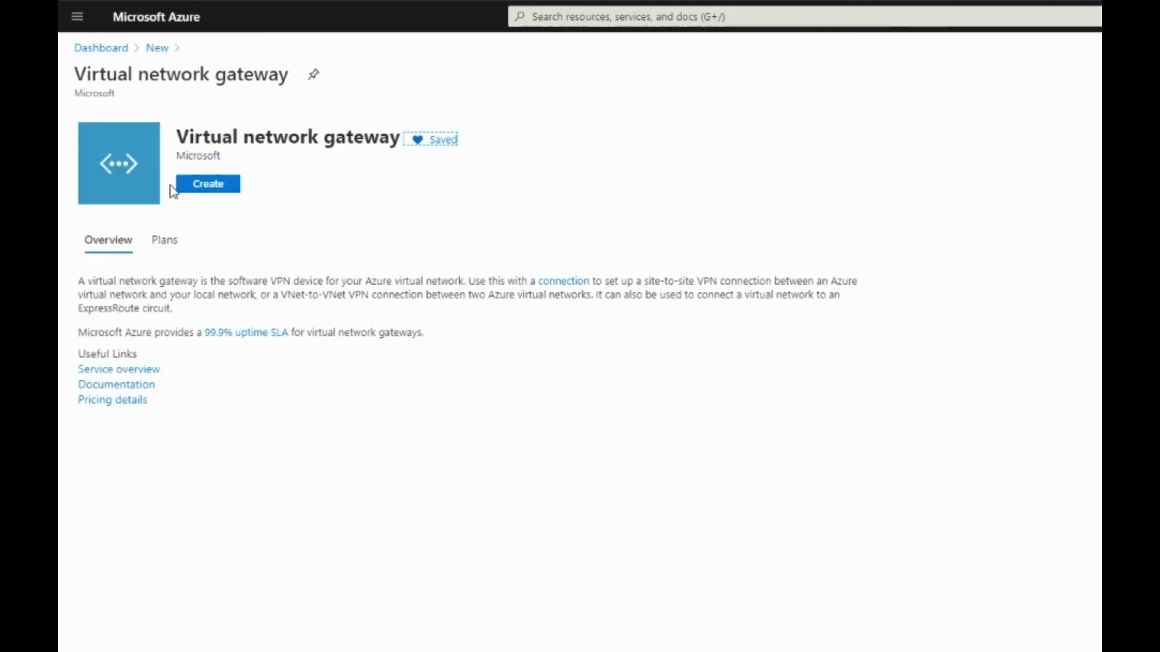
{"action": "left_click", "coordinate": [213, 187]}
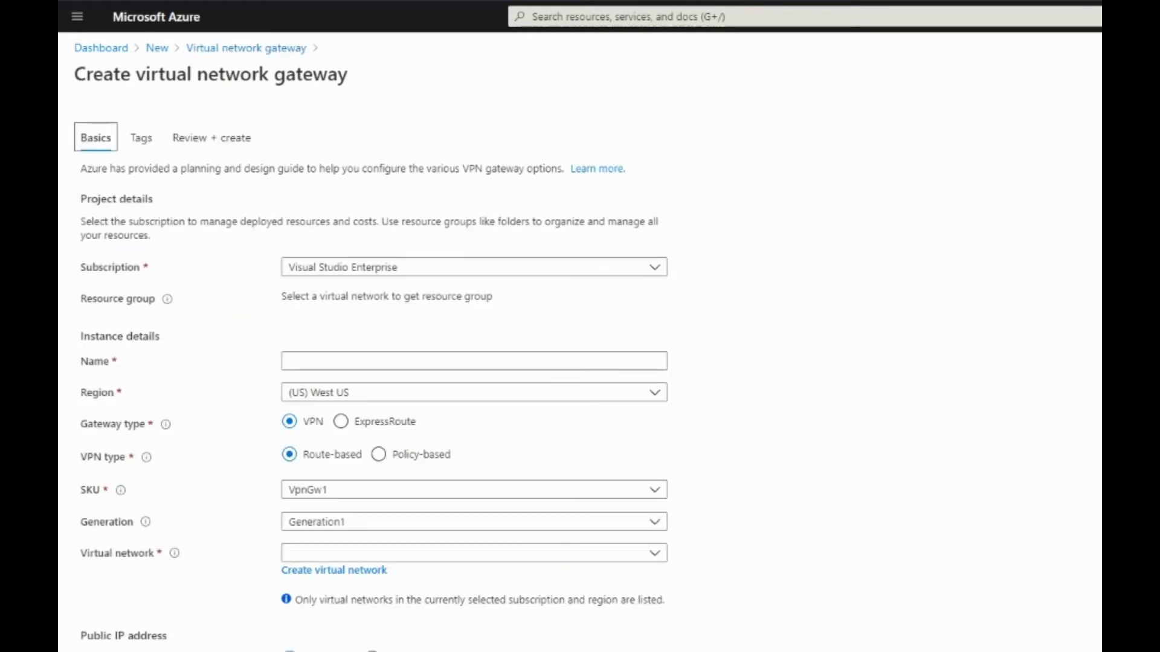
Step: Name the gateway S2S-VPN-GW-Virtual-Azure-Network, in West Europe, SKU VpnGw1, on S2S-VPN-Virtual-Network
{"action": "left_click", "coordinate": [301, 360]}
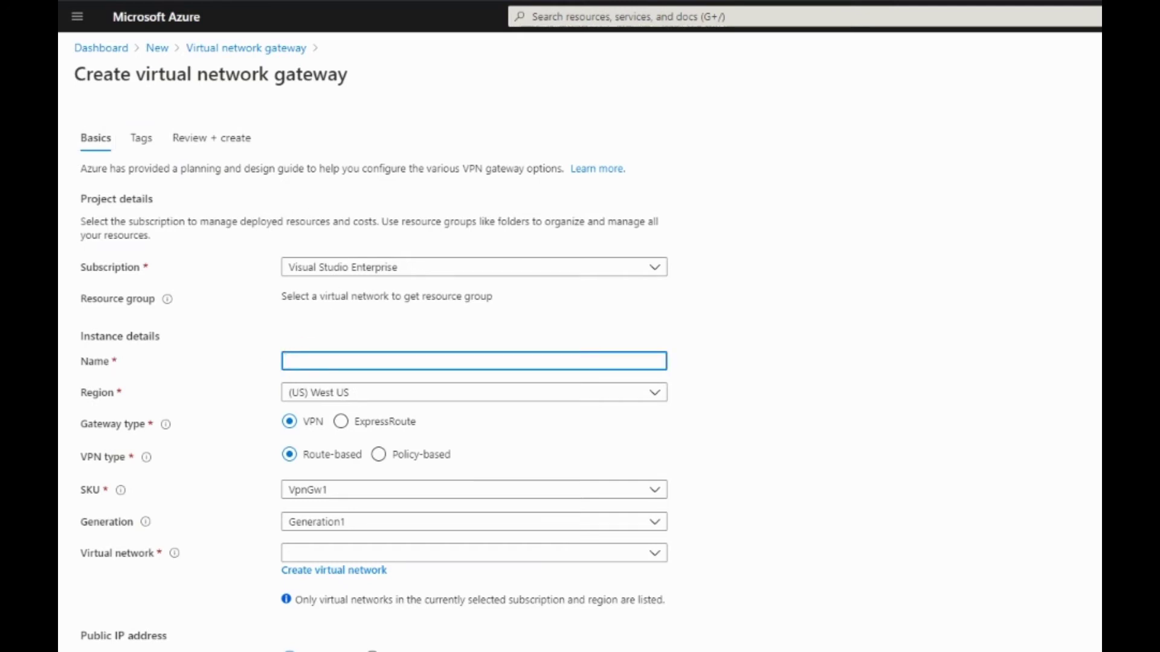
{"action": "type", "text": "S2S-VPN-GW-Virtual-Azure-Network"}
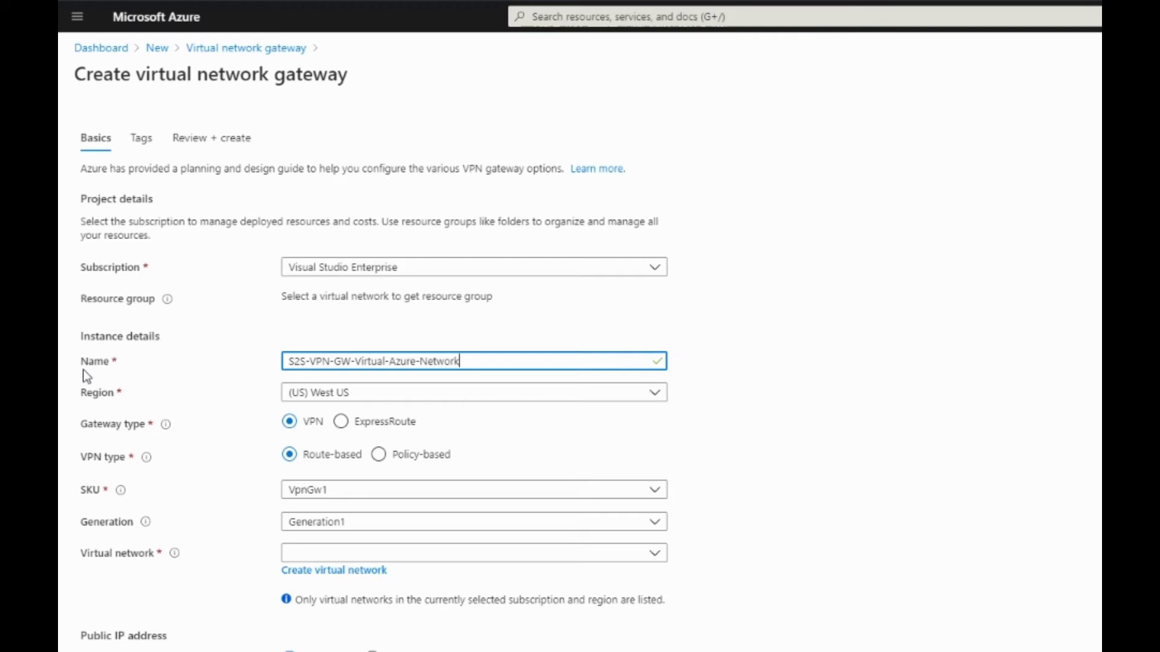
{"action": "left_click", "coordinate": [384, 397]}
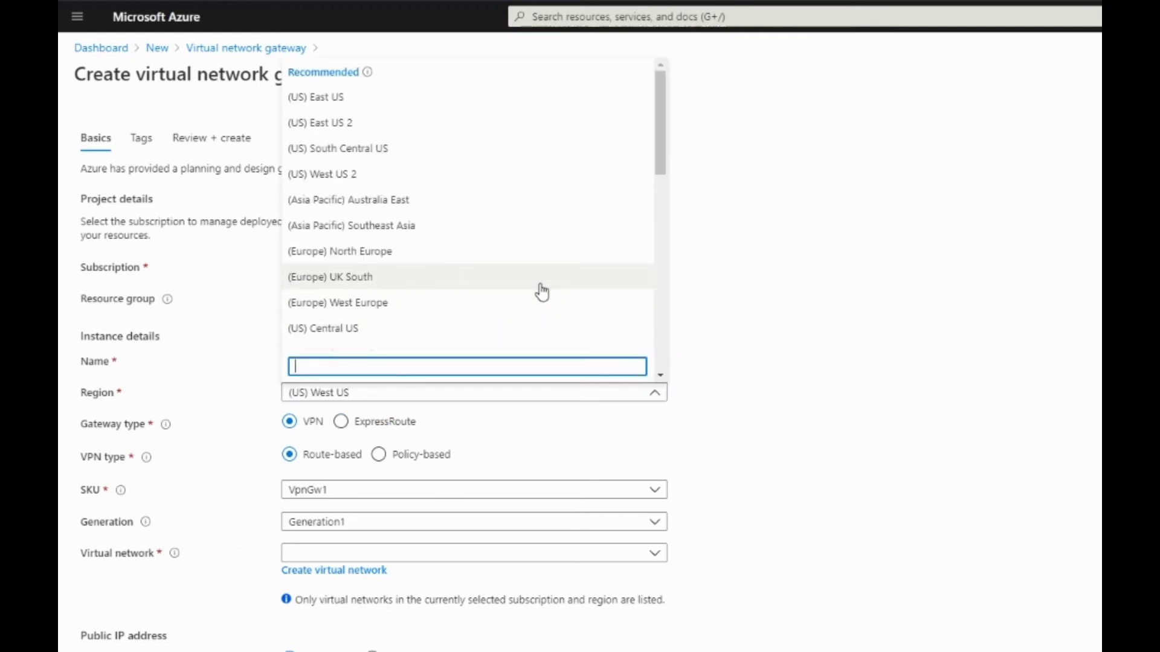
{"action": "left_click", "coordinate": [362, 301]}
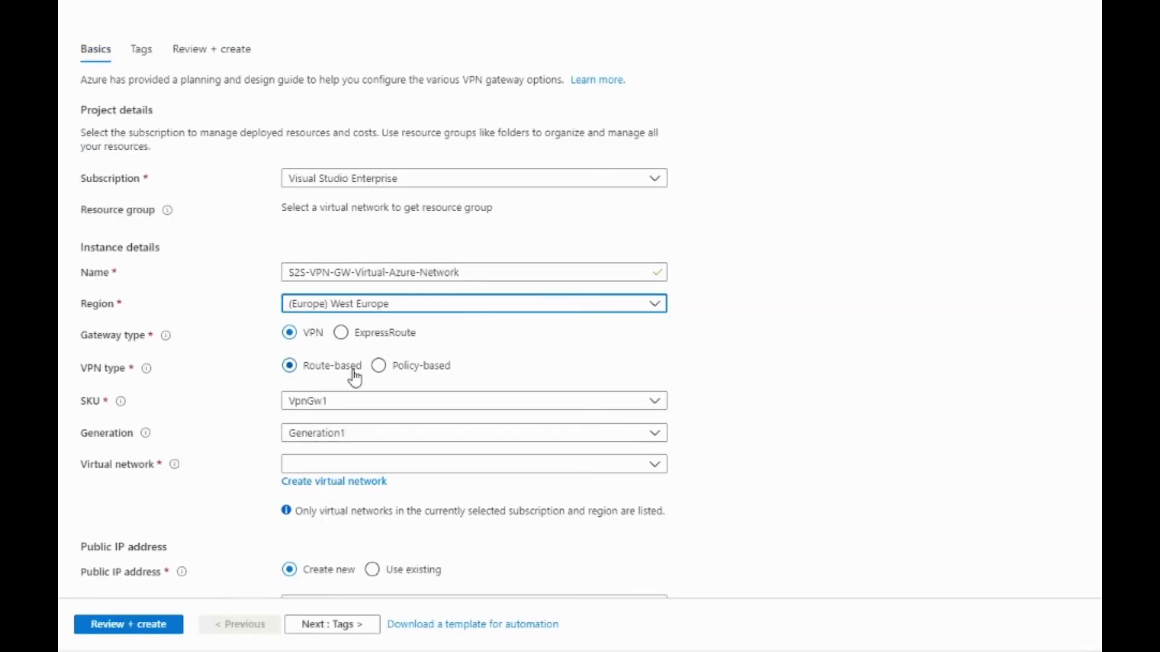
{"action": "left_click", "coordinate": [347, 405]}
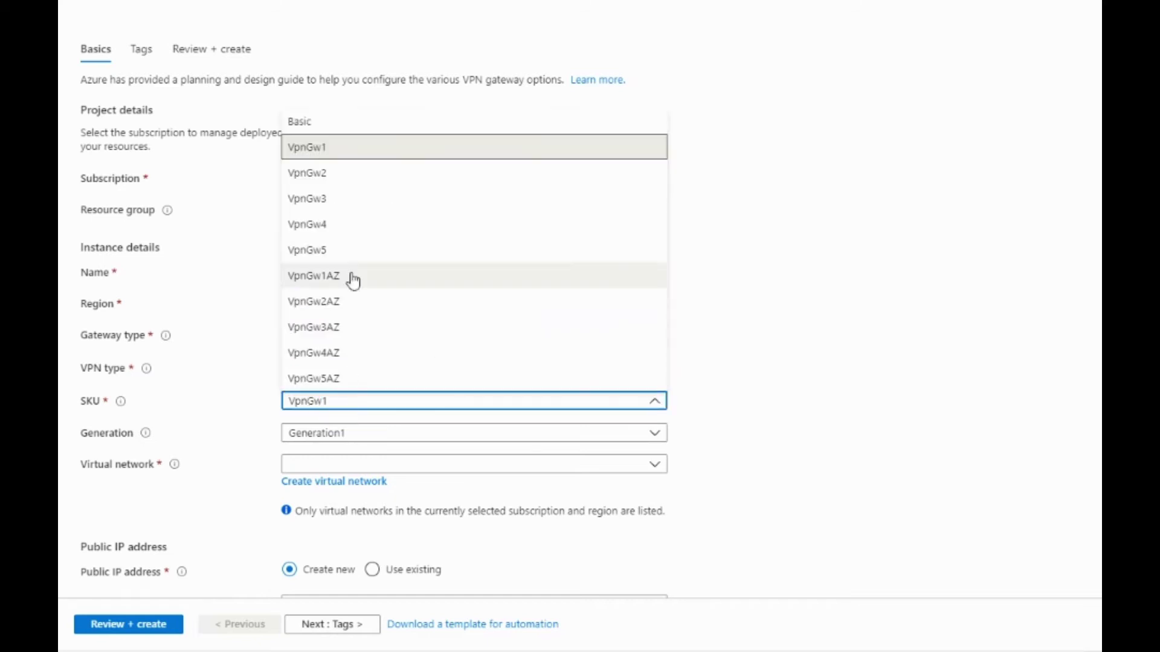
{"action": "left_click", "coordinate": [334, 156]}
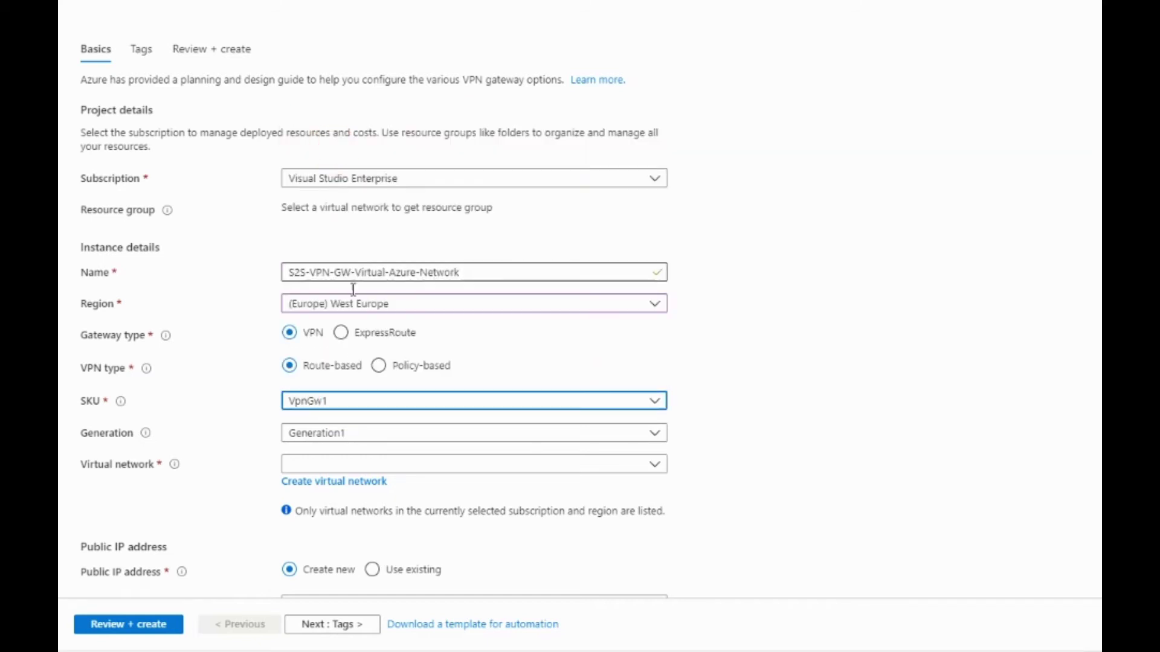
{"action": "left_click", "coordinate": [312, 469]}
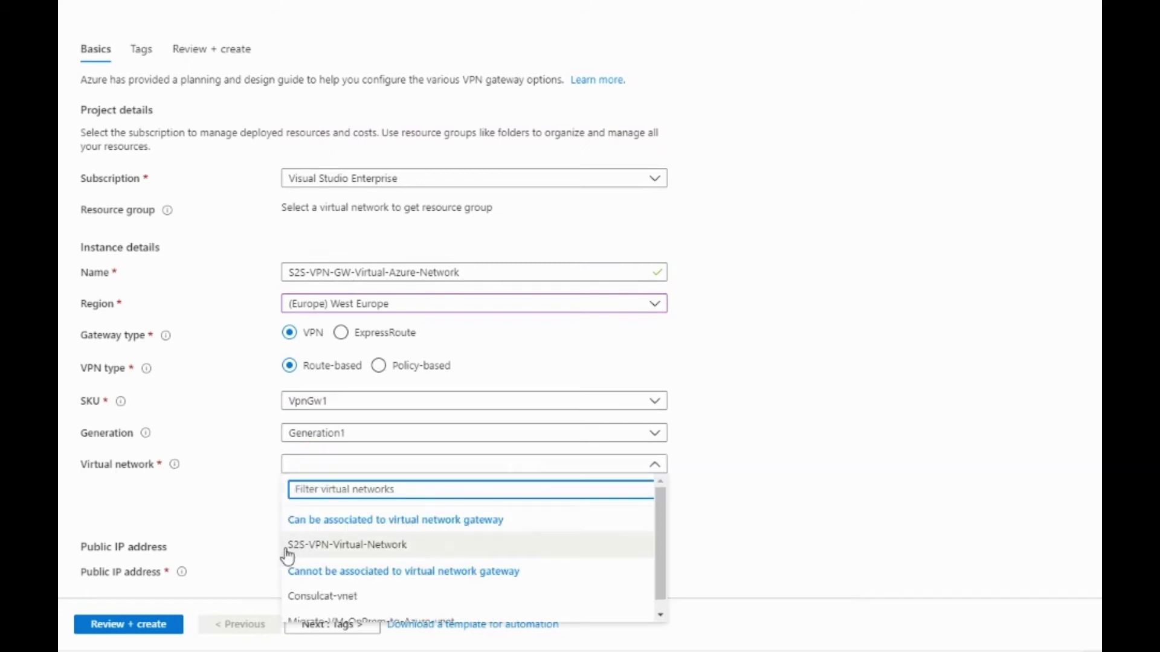
{"action": "left_click", "coordinate": [357, 545]}
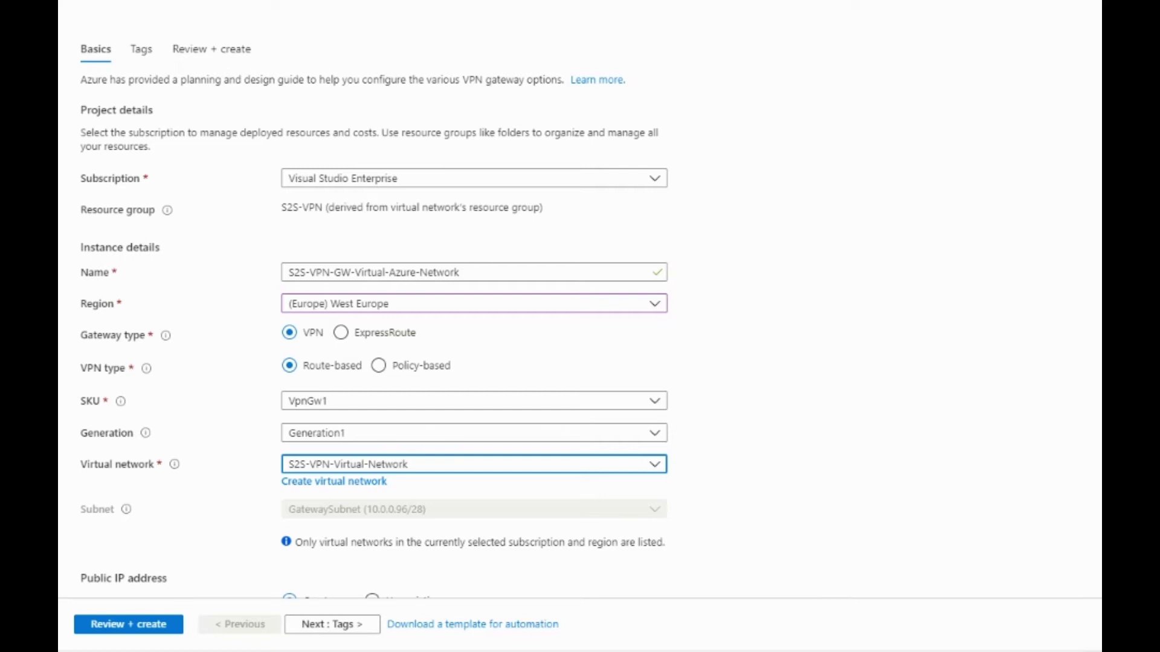
Step: Reuse the existing S2S-VPN-Azure-Public-IP for the gateway and submit it via Review + create
{"action": "scroll", "coordinate": [375, 326], "scroll_direction": "down", "scroll_amount": 4}
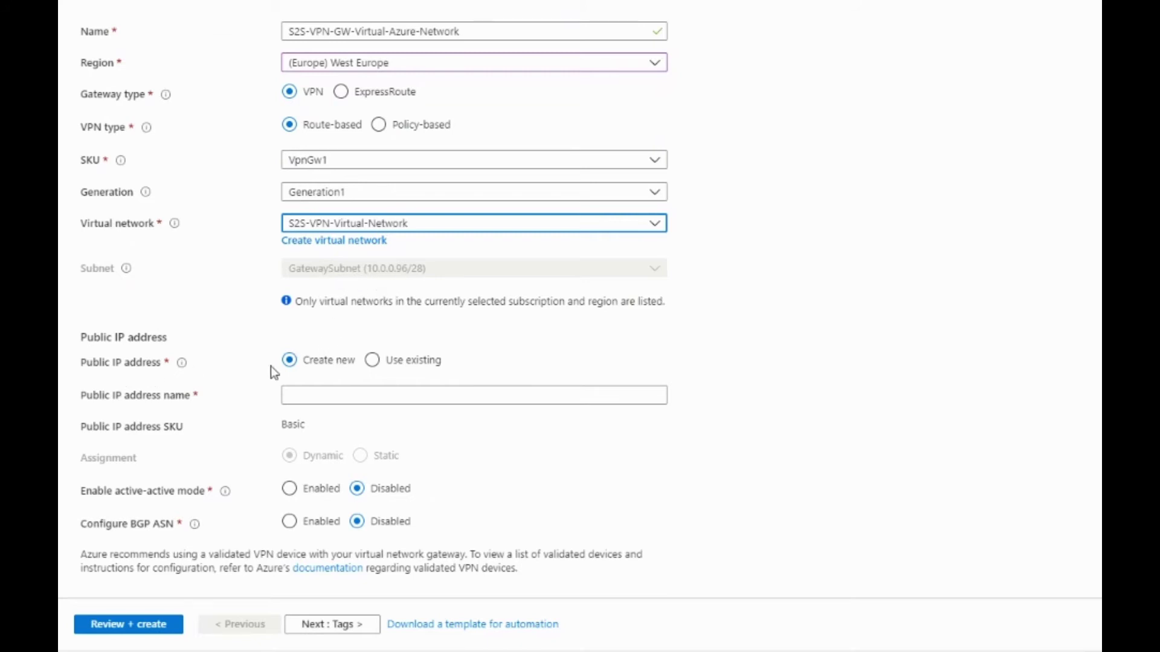
{"action": "left_click", "coordinate": [373, 360]}
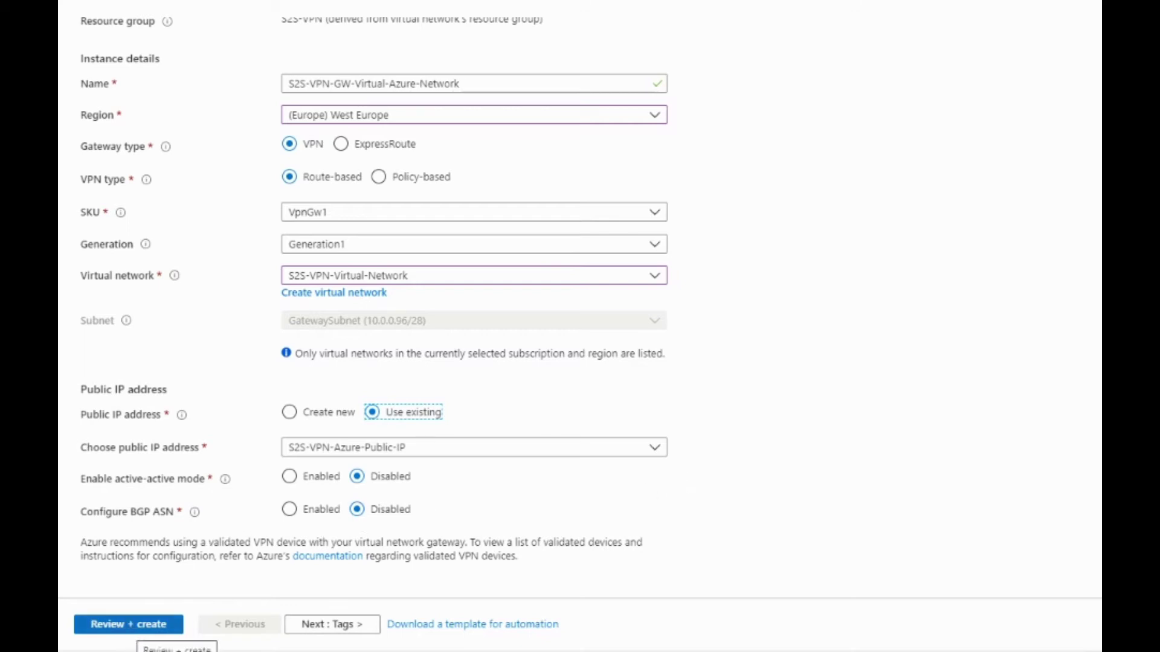
{"action": "scroll", "coordinate": [447, 465], "scroll_direction": "up", "scroll_amount": 2}
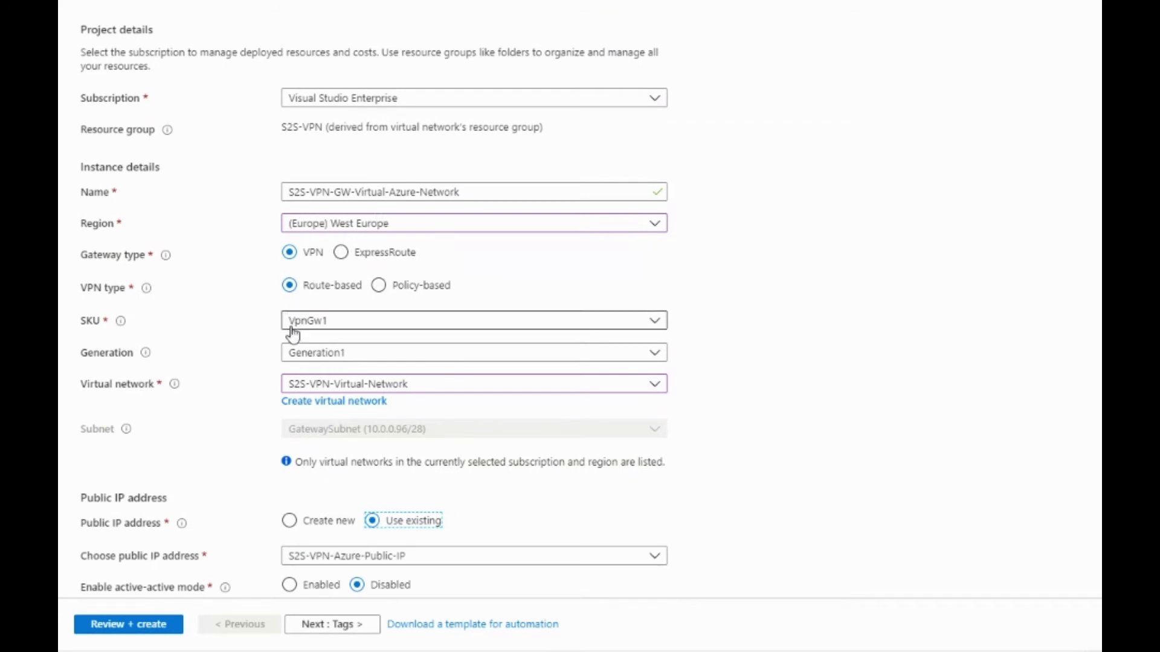
{"action": "scroll", "coordinate": [339, 564], "scroll_direction": "down", "scroll_amount": 2}
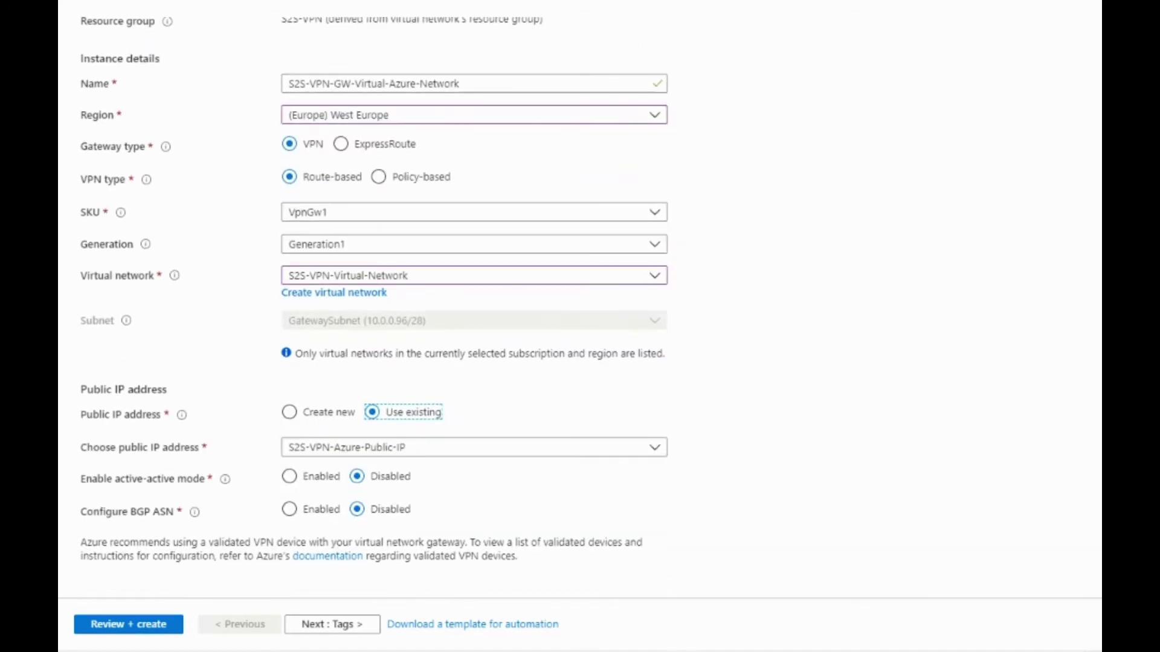
{"action": "left_click", "coordinate": [129, 624]}
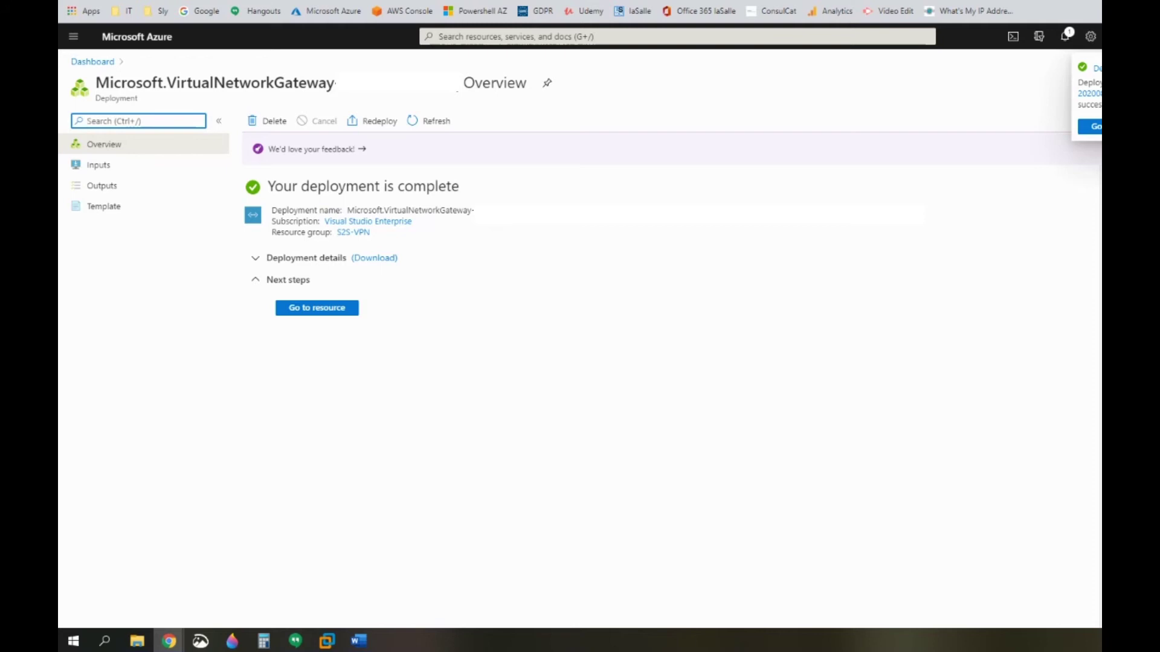
Step: Inspect the S2S-VPN-GW-Virtual-Azure-Network and S2S-VPN-GW-Local-OnPrem-Network gateways in resource group S2S-VPN
{"action": "left_click", "coordinate": [92, 62]}
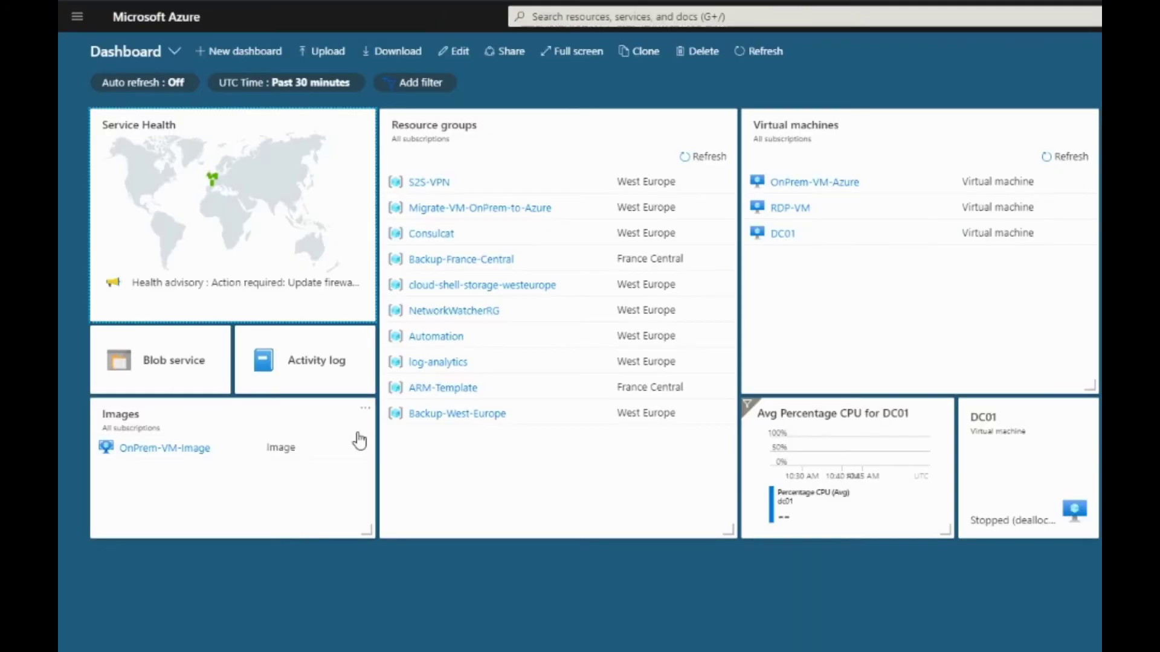
{"action": "left_click", "coordinate": [431, 182]}
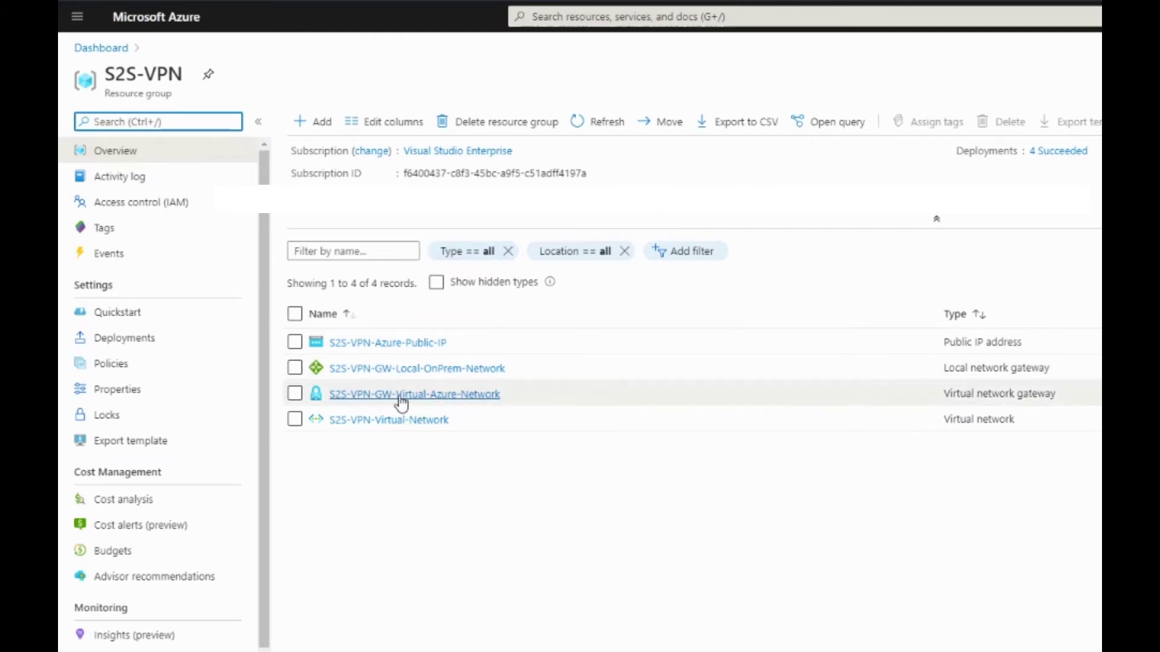
{"action": "left_click", "coordinate": [419, 394]}
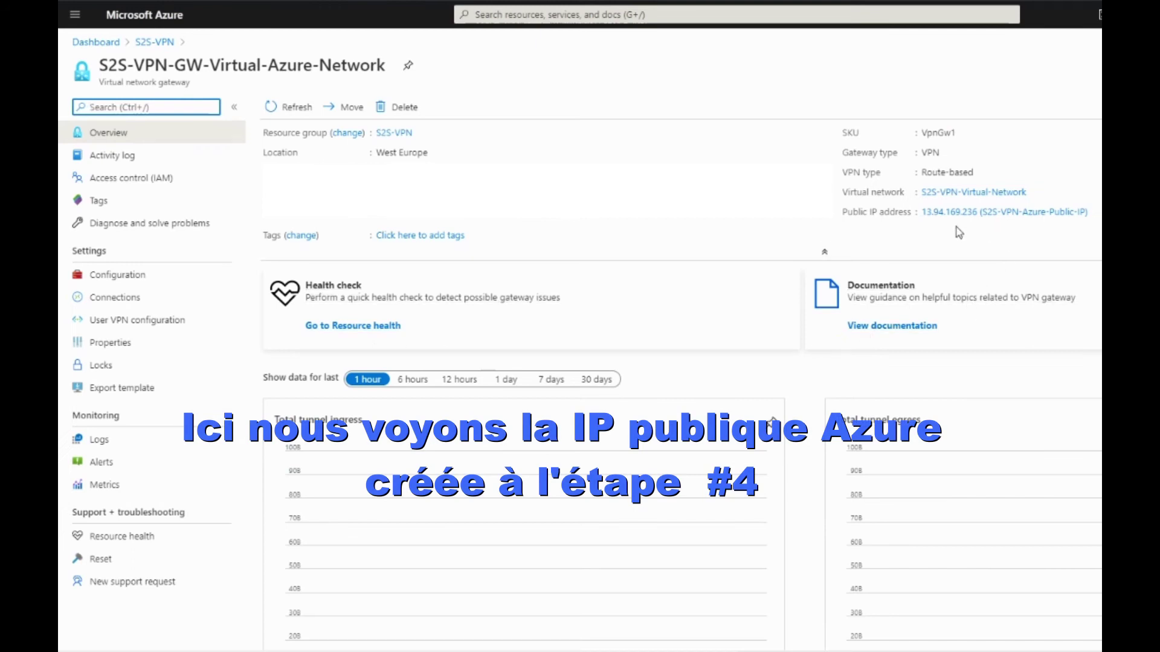
{"action": "left_click", "coordinate": [155, 42]}
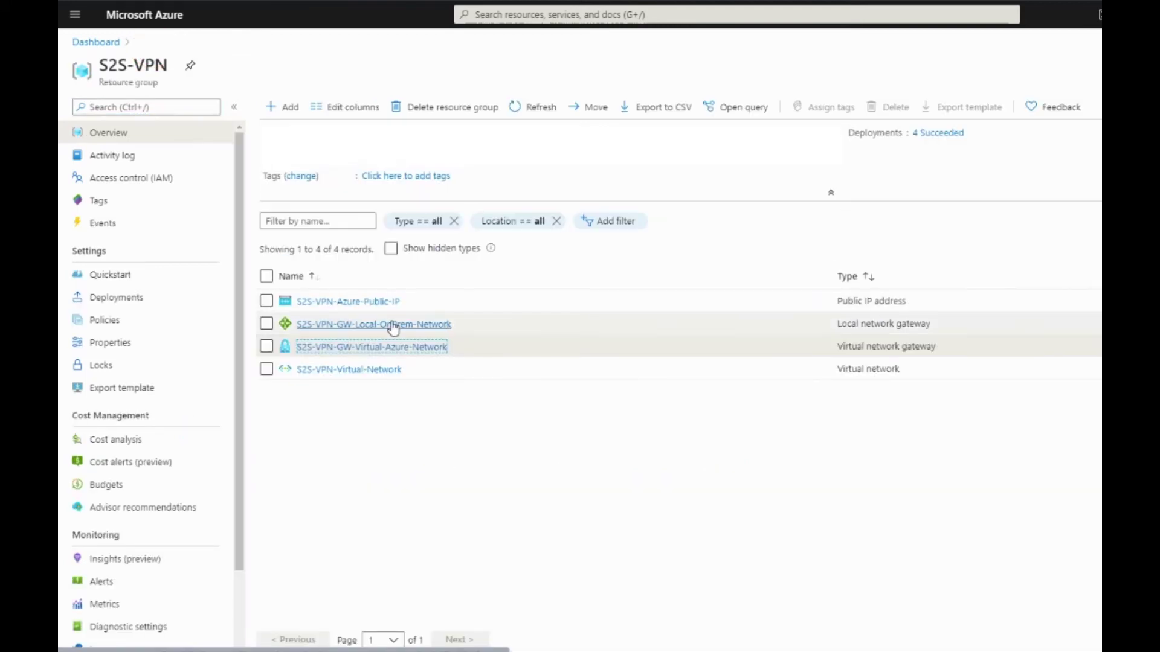
{"action": "left_click", "coordinate": [390, 325]}
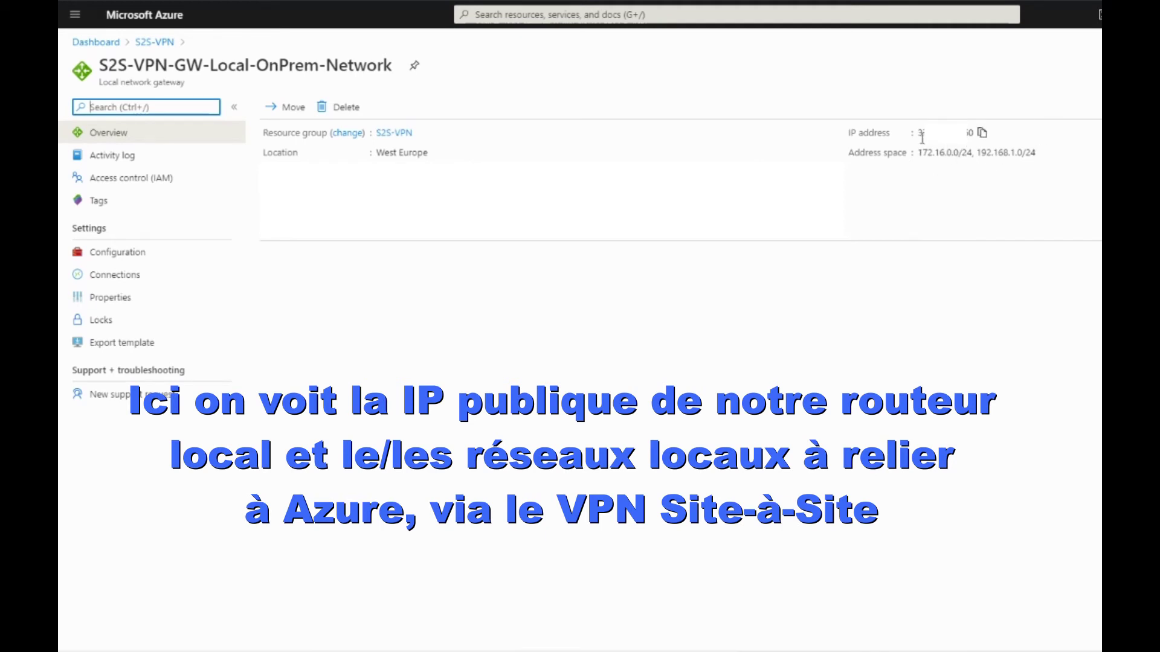
{"action": "left_click", "coordinate": [155, 41]}
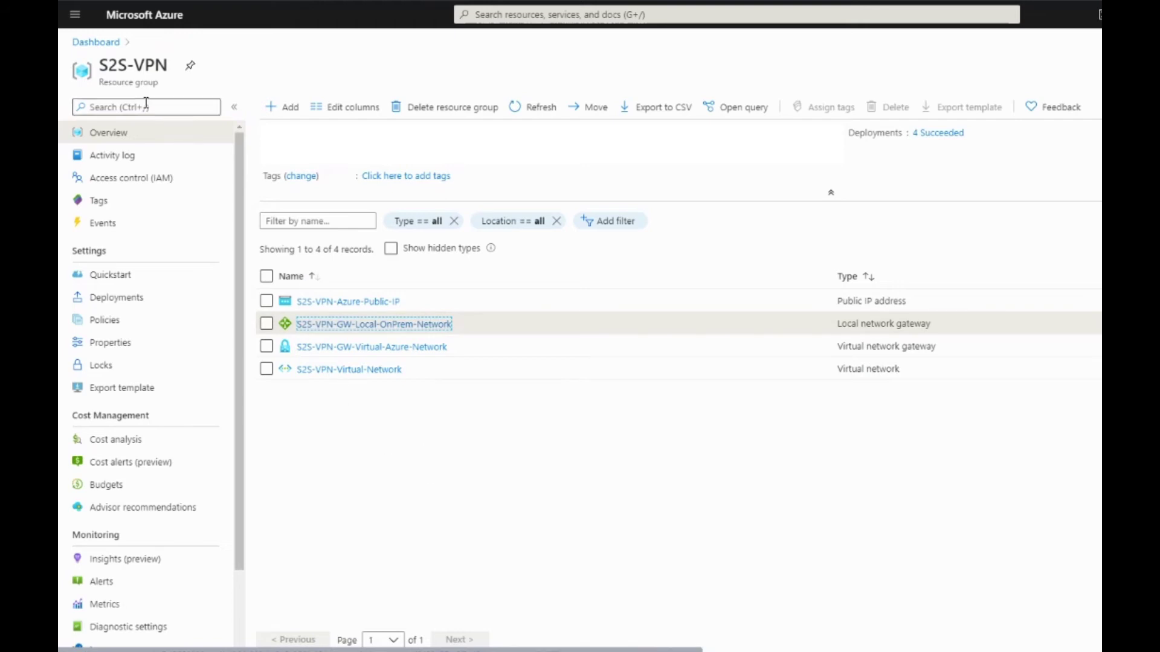
{"action": "left_click", "coordinate": [98, 43]}
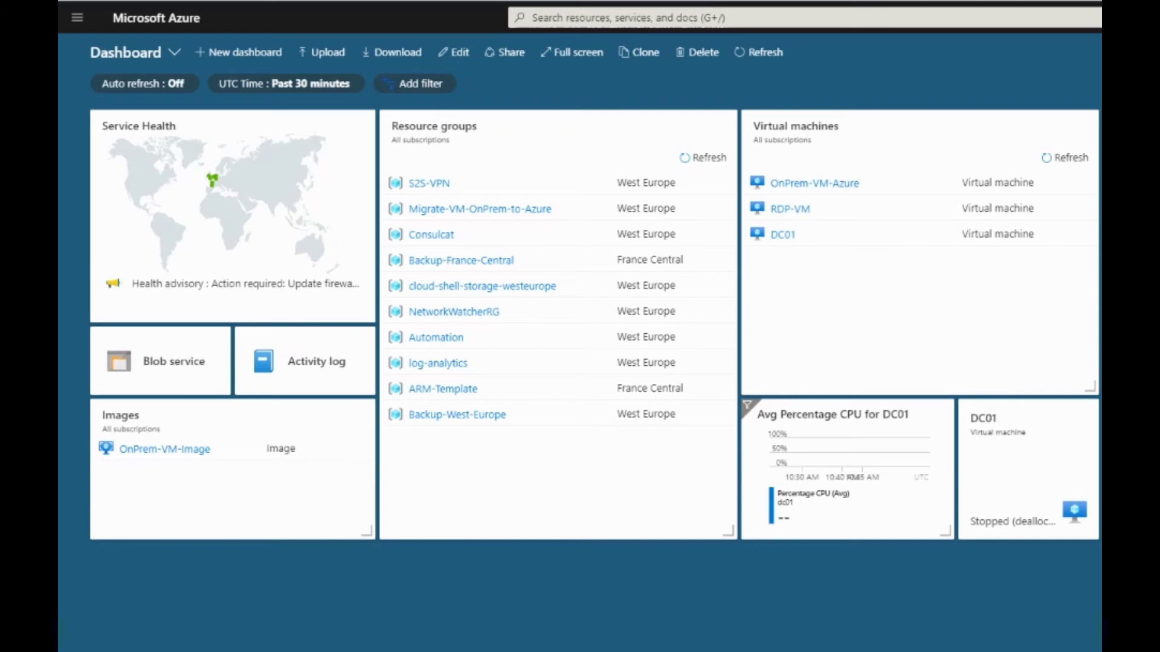
Step: Search Create a resource for 'connect' and start creating a Connection
{"action": "left_click", "coordinate": [76, 20]}
{"action": "left_click", "coordinate": [95, 46]}
{"action": "type", "text": "connect"}
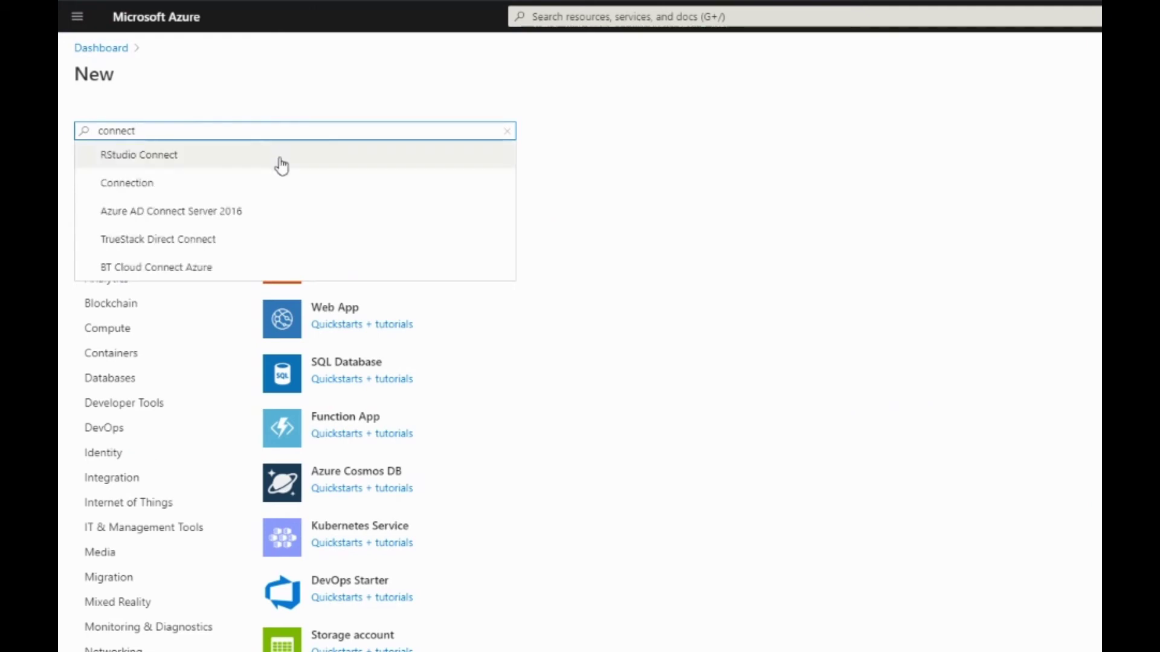
{"action": "left_click", "coordinate": [165, 190]}
{"action": "left_click", "coordinate": [208, 183]}
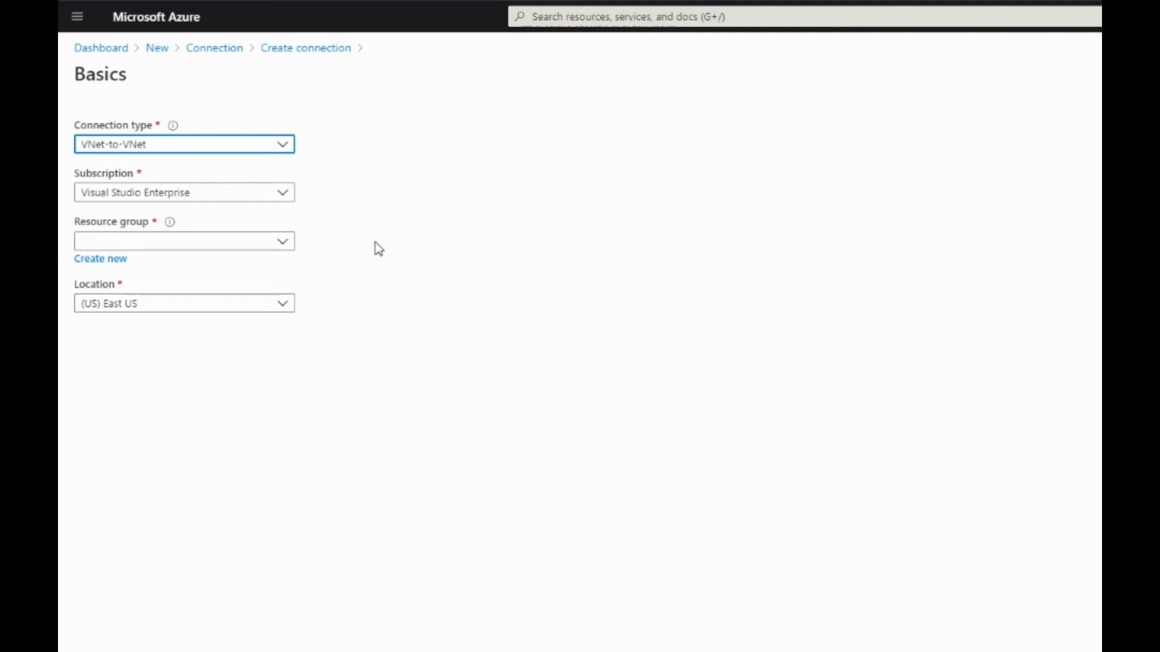
Step: Make it a Site-to-site (IPsec) connection in resource group S2S-VPN, located in West Europe
{"action": "left_click", "coordinate": [281, 242]}
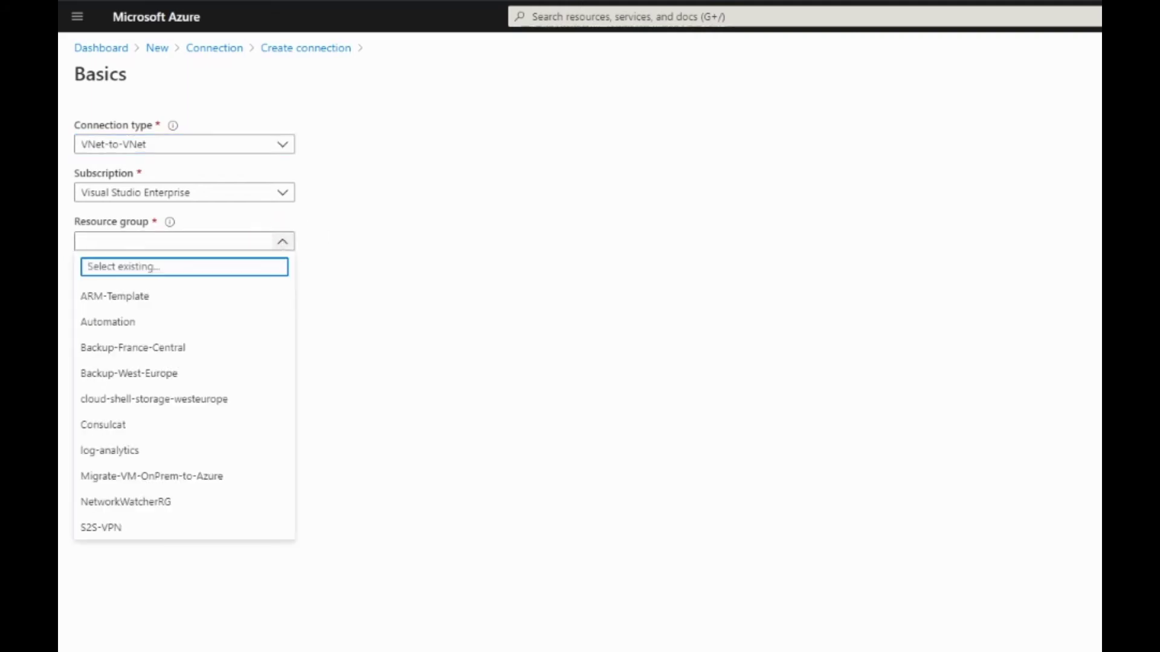
{"action": "left_click", "coordinate": [131, 534]}
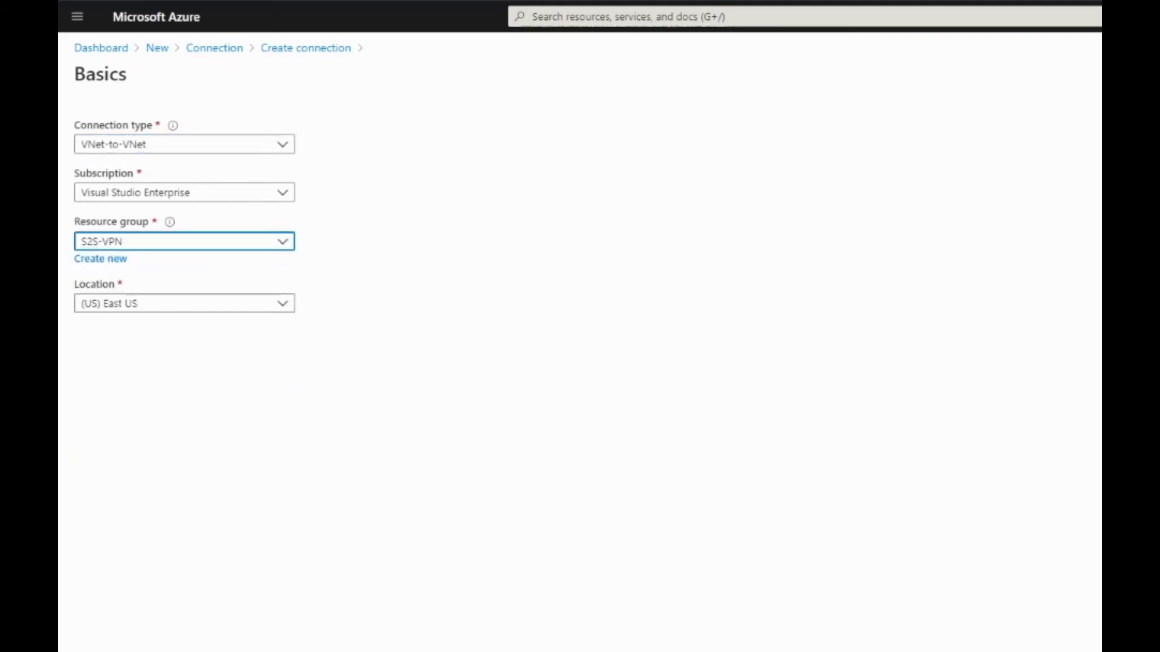
{"action": "left_click", "coordinate": [281, 145]}
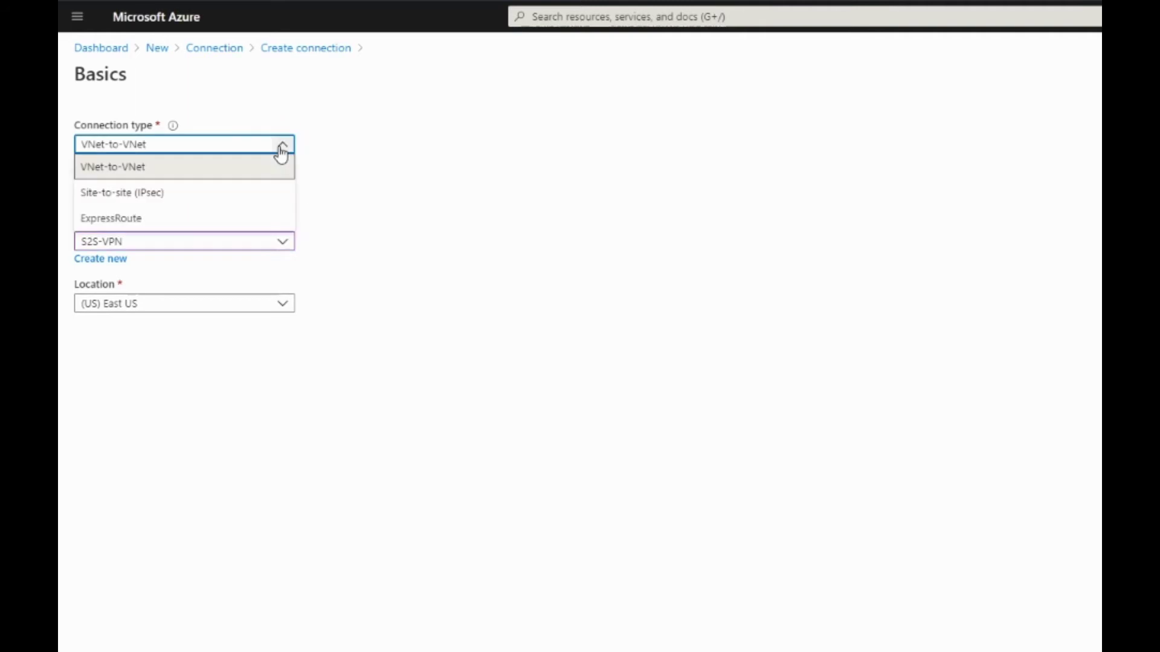
{"action": "left_click", "coordinate": [115, 192]}
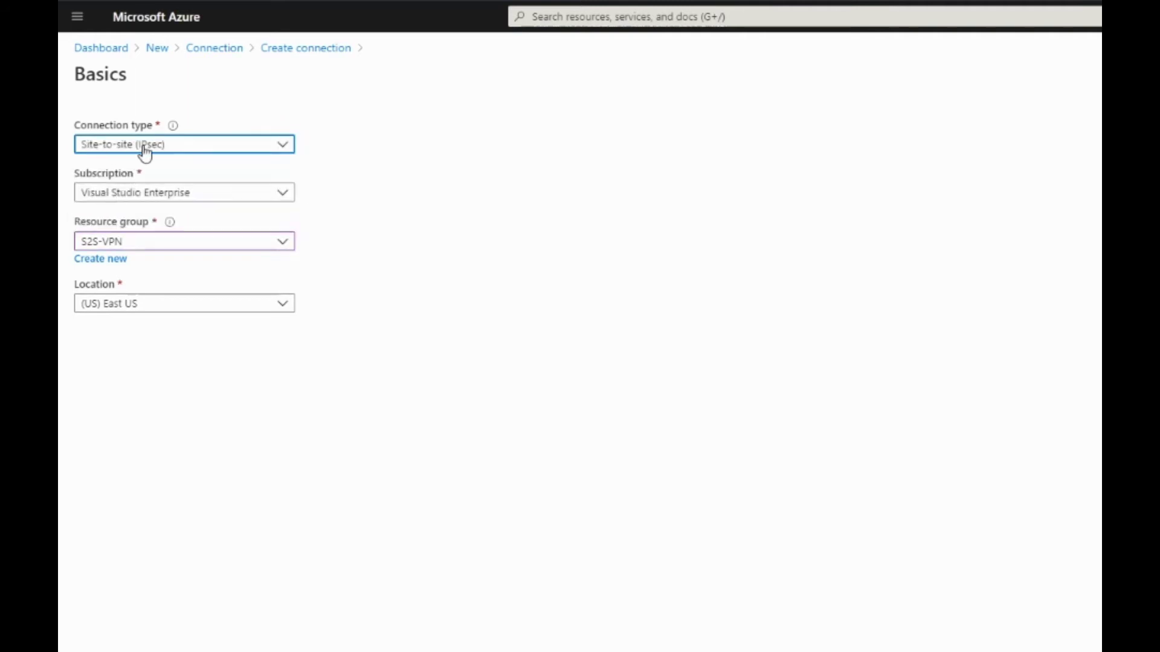
{"action": "left_click", "coordinate": [147, 306]}
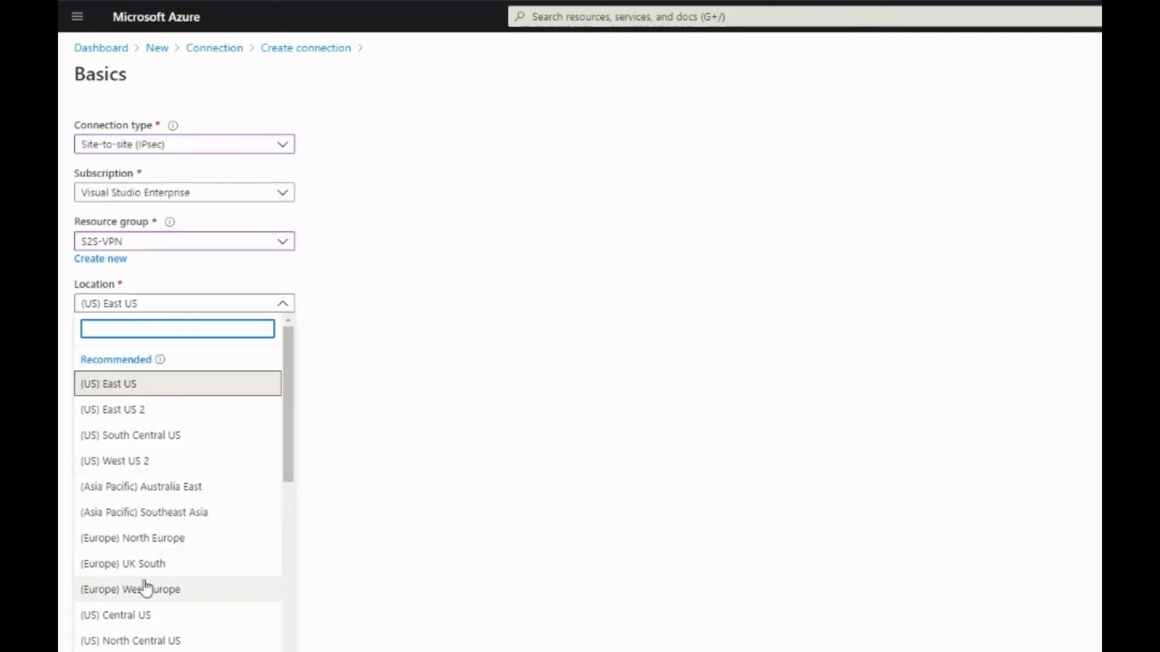
{"action": "left_click", "coordinate": [106, 589]}
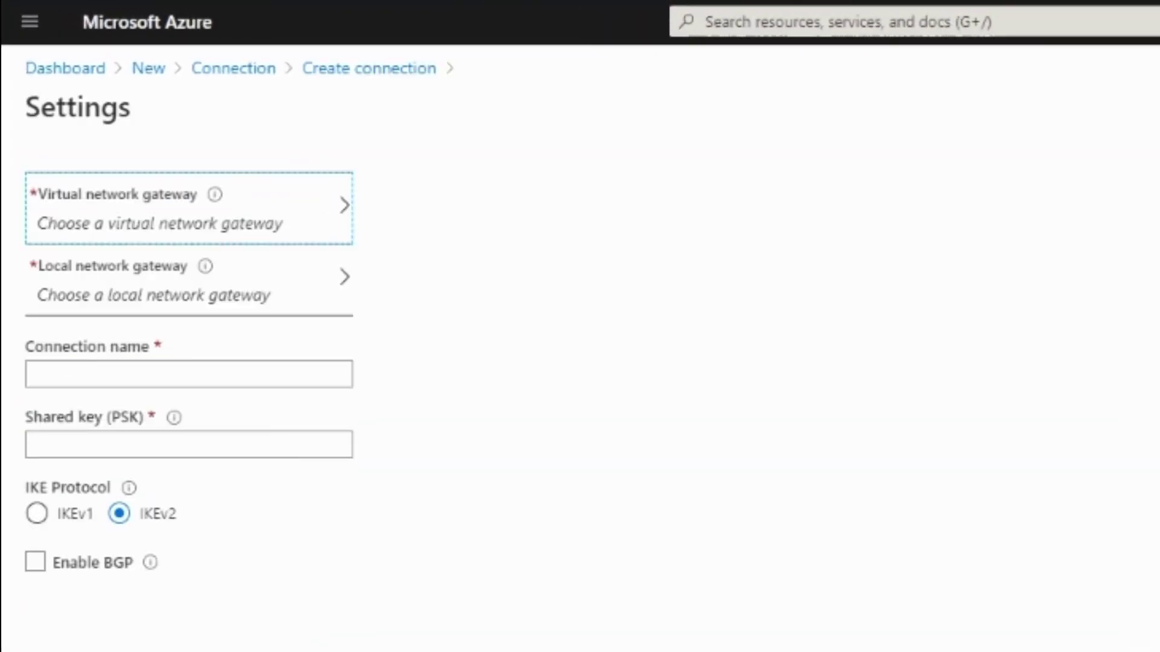
Step: Select the S2S-VPN Azure virtual network gateway and the on-premises local network gateway
{"action": "left_click", "coordinate": [307, 205]}
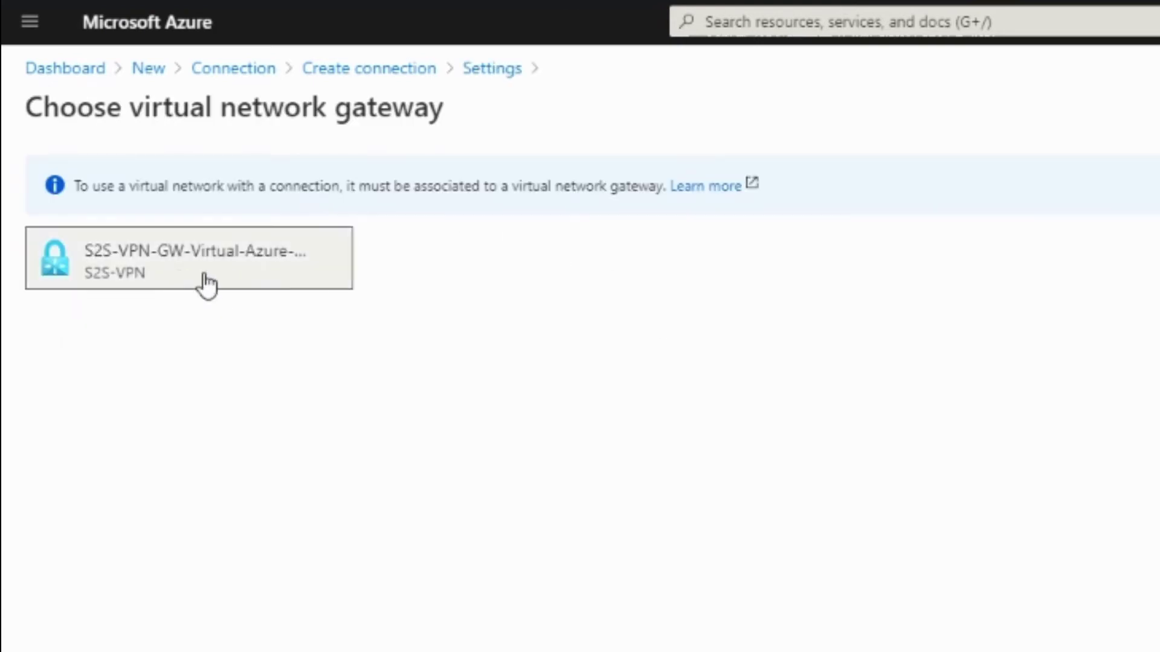
{"action": "left_click", "coordinate": [169, 283]}
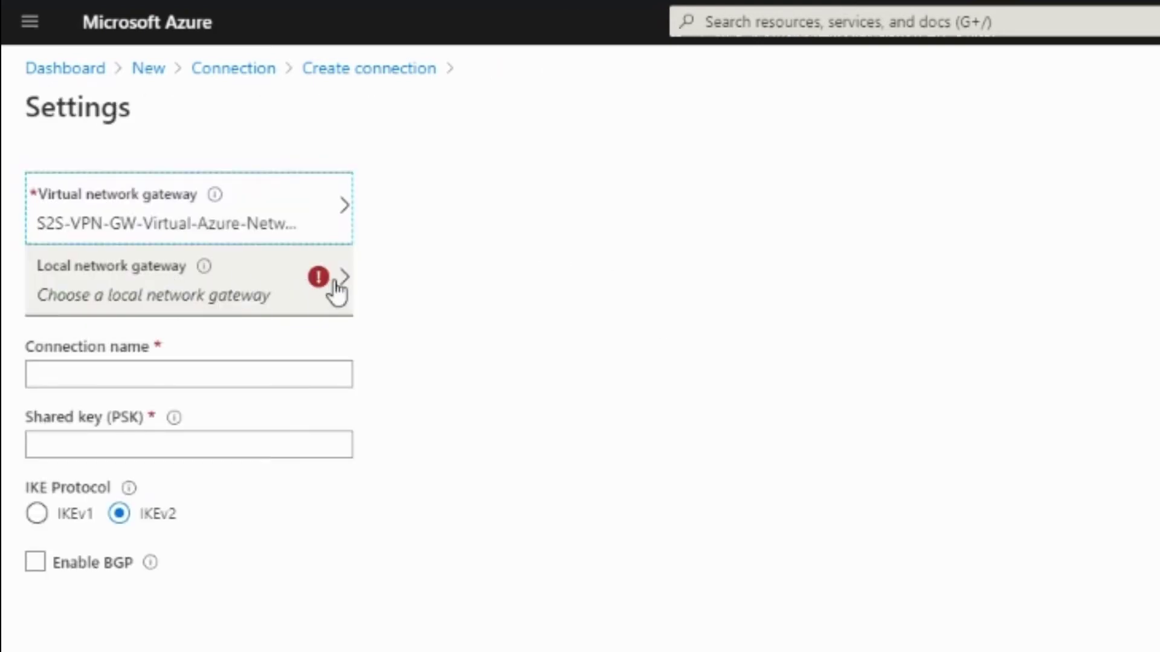
{"action": "left_click", "coordinate": [337, 289]}
{"action": "left_click", "coordinate": [175, 285]}
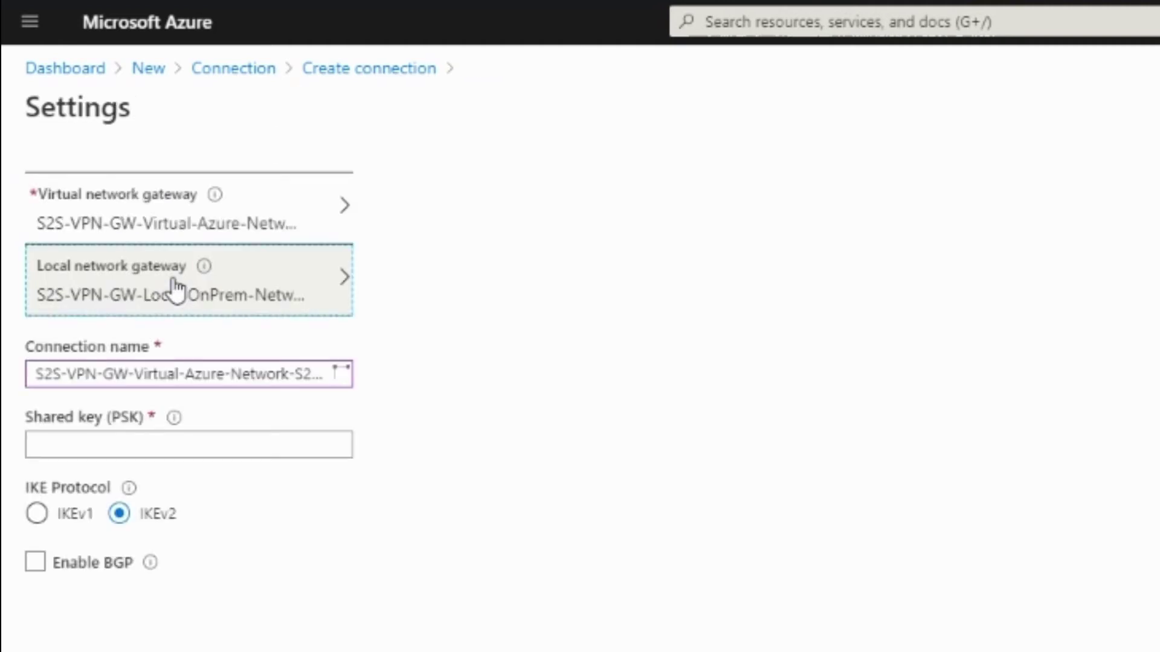
Step: Rename the connection to S2S-VPN-Connection and enter the shared key
{"action": "triple_click", "coordinate": [116, 374]}
{"action": "type", "text": "S2S-VPN-Connection"}
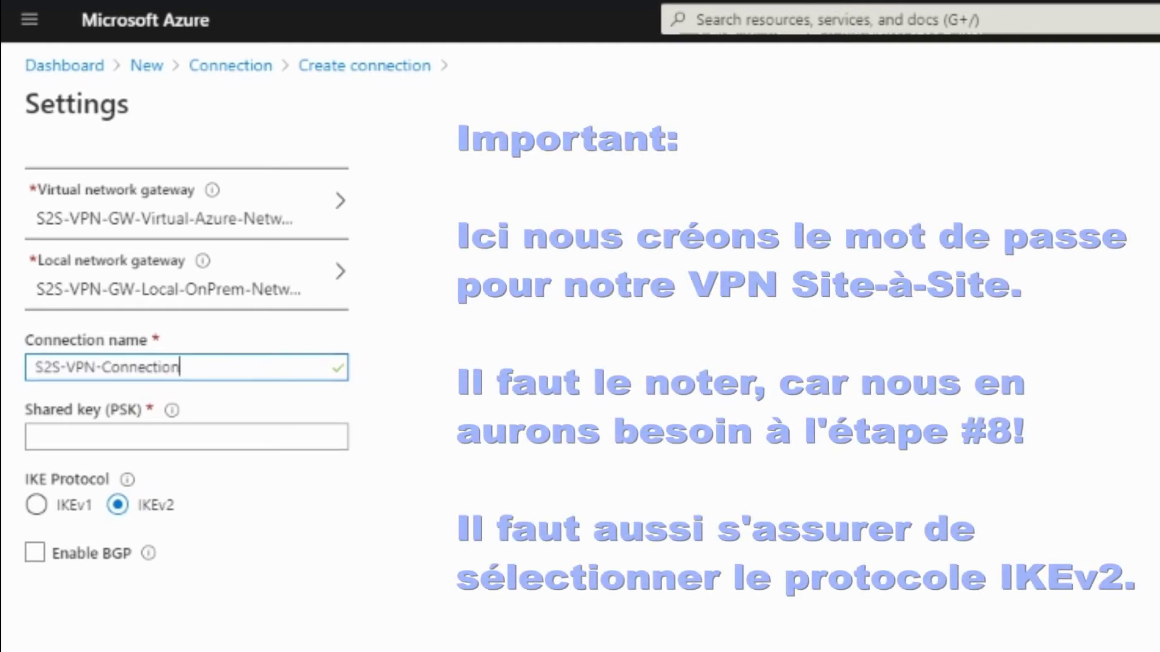
{"action": "left_click", "coordinate": [212, 432]}
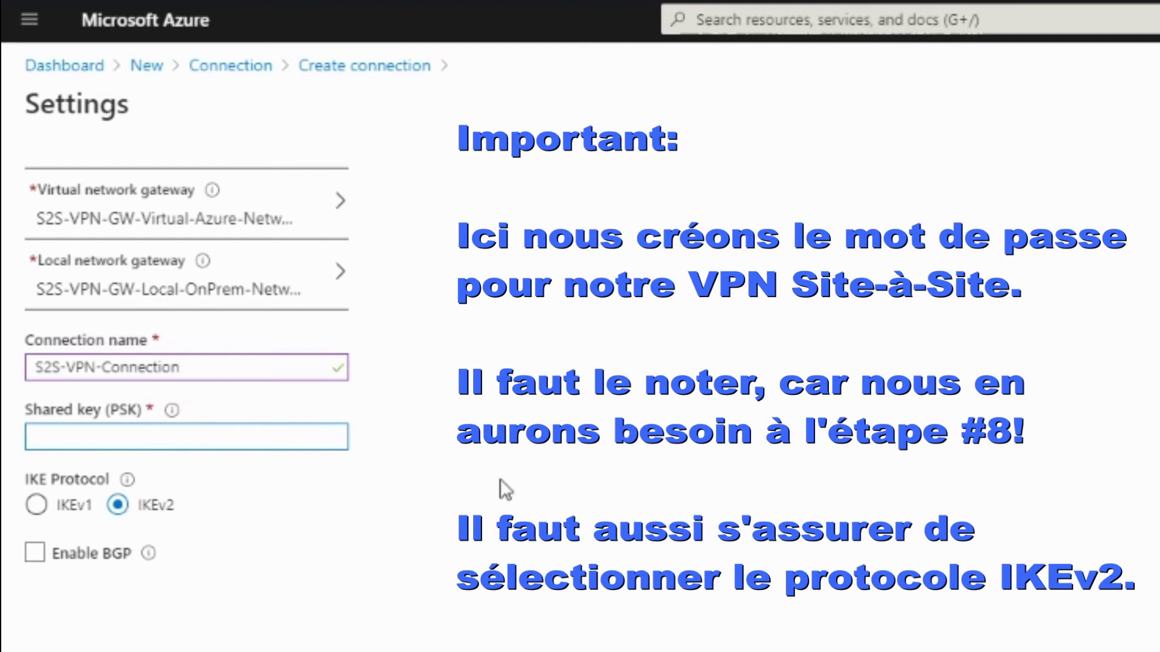
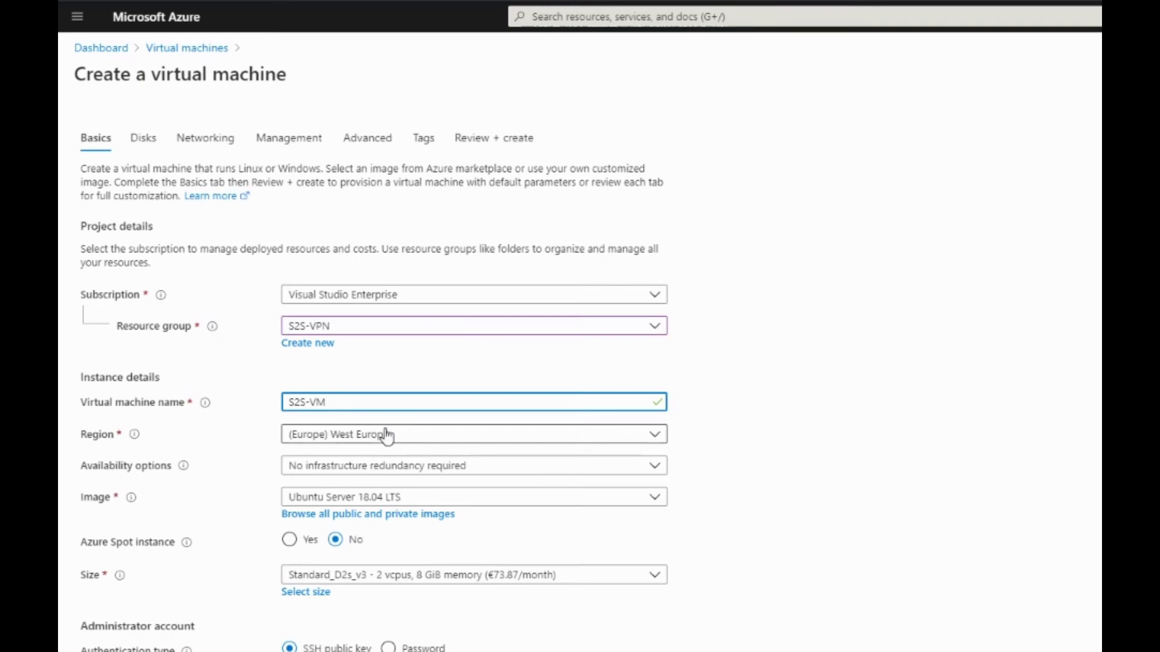
Step: Choose the custom image OnPrem-VM-Image from My Items and keep size Standard_D2s_v3
{"action": "left_click", "coordinate": [363, 514]}
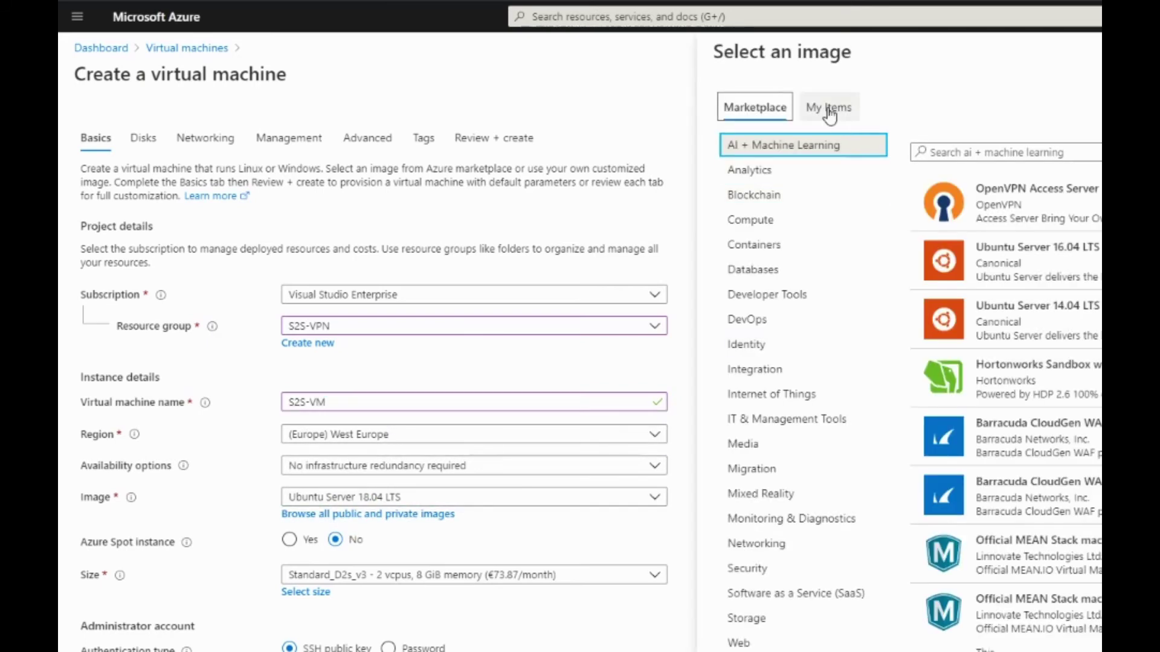
{"action": "left_click", "coordinate": [827, 108]}
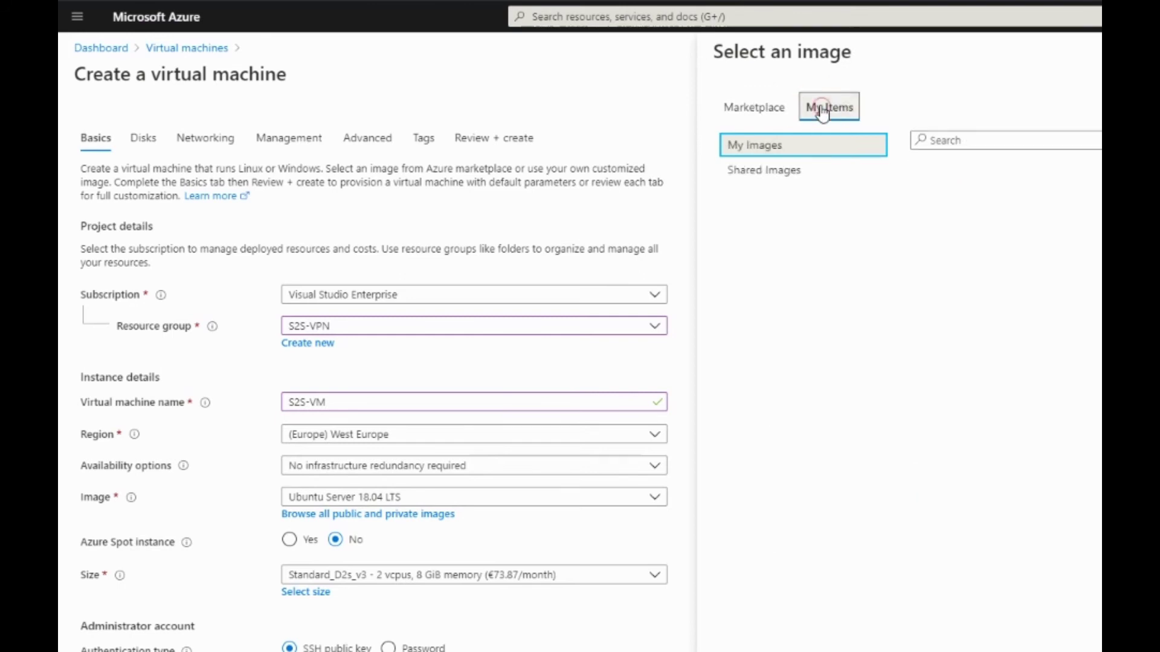
{"action": "left_click", "coordinate": [978, 175]}
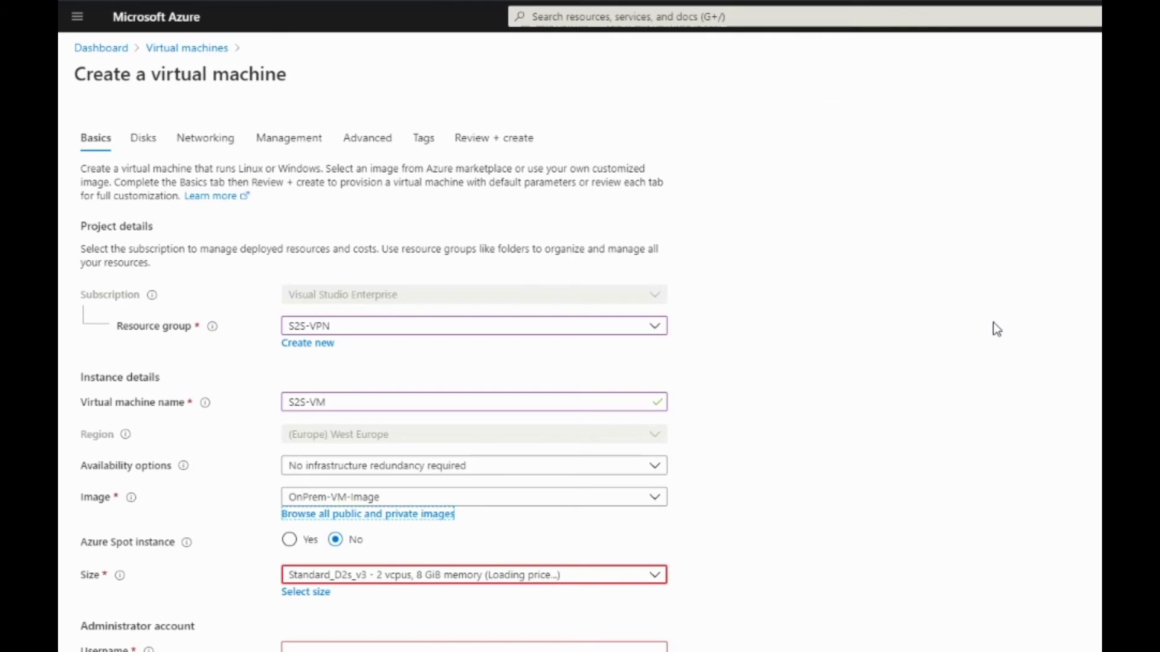
{"action": "left_click", "coordinate": [416, 581]}
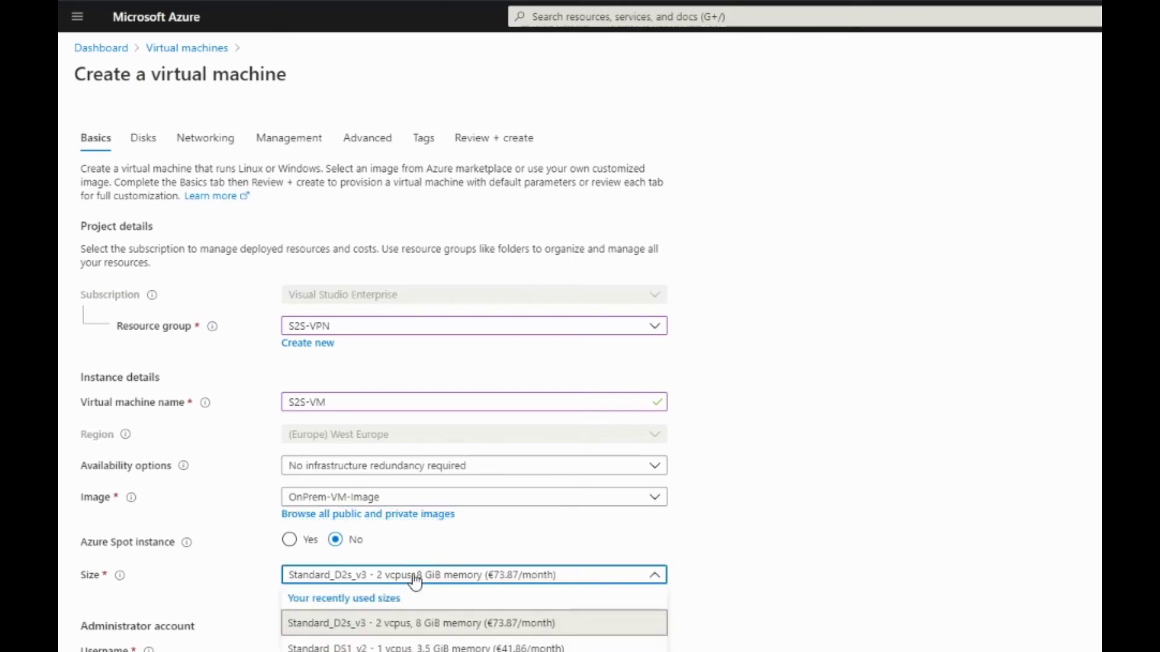
{"action": "left_click", "coordinate": [373, 627]}
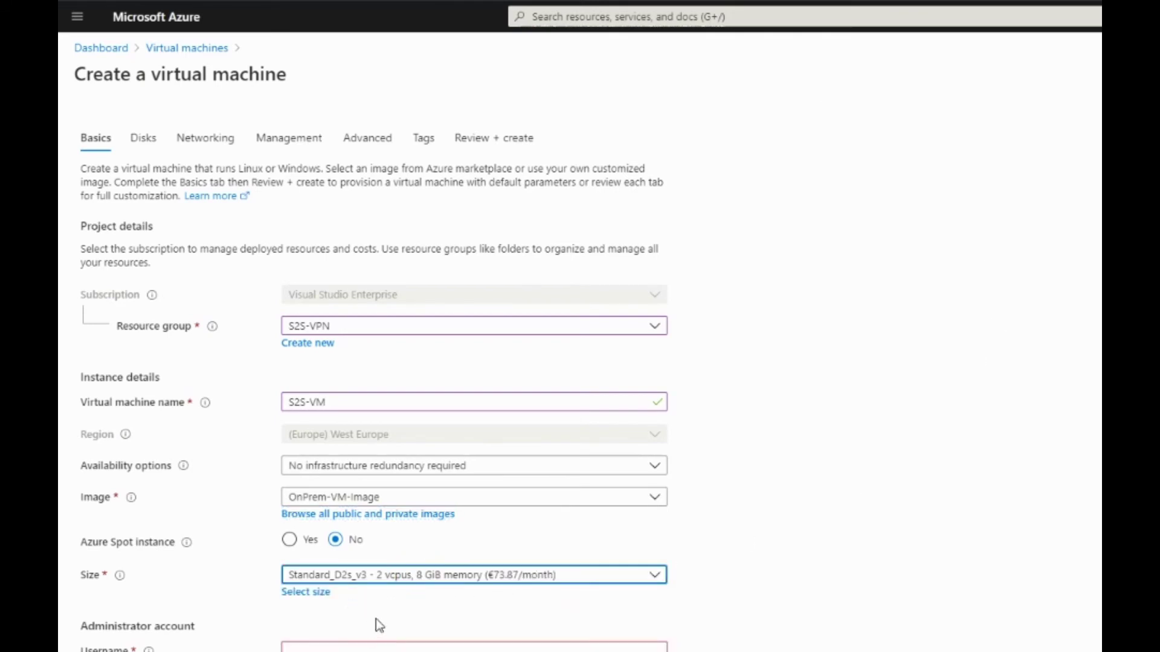
{"action": "scroll", "coordinate": [379, 625], "scroll_direction": "down", "scroll_amount": 6}
Step: Enter the administrator username and password, and set the licence type to Windows server
{"action": "left_click", "coordinate": [321, 248]}
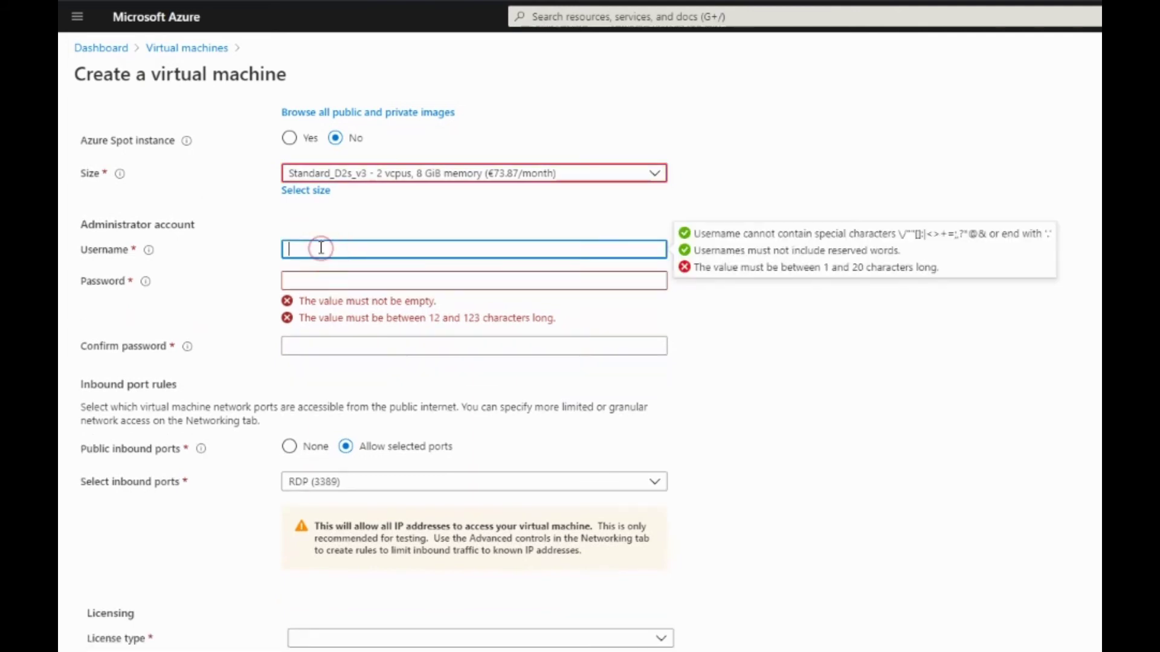
{"action": "type", "text": "azure_admin"}
{"action": "key", "text": "Tab"}
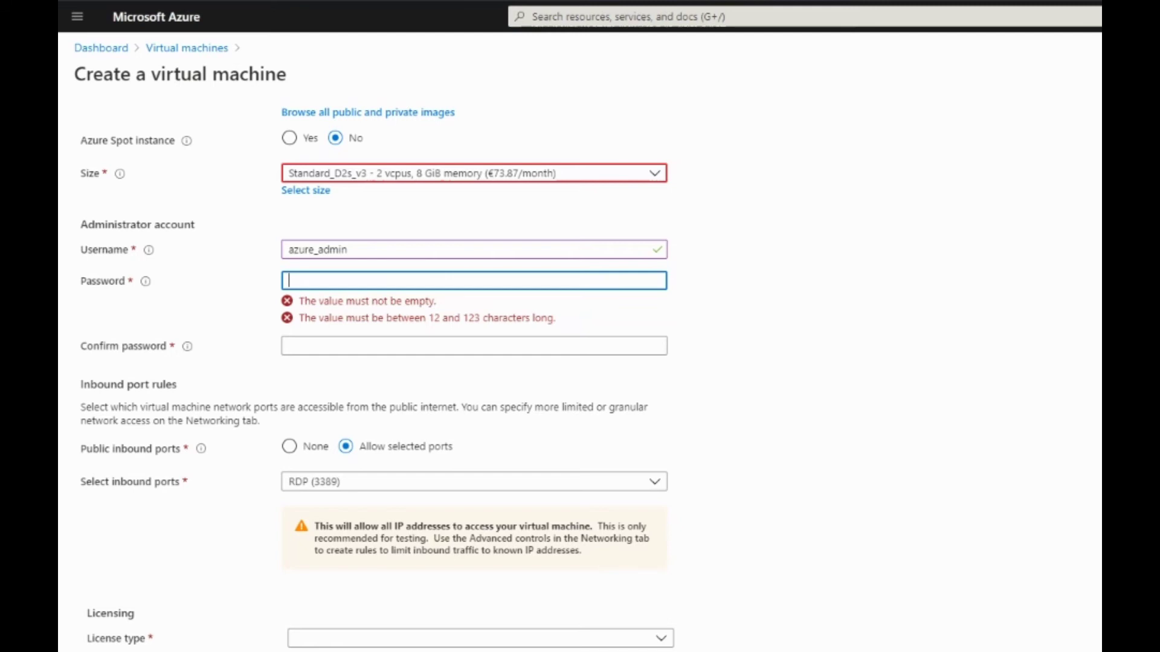
{"action": "type", "text": "*************"}
{"action": "key", "text": "Tab"}
{"action": "type", "text": "*************"}
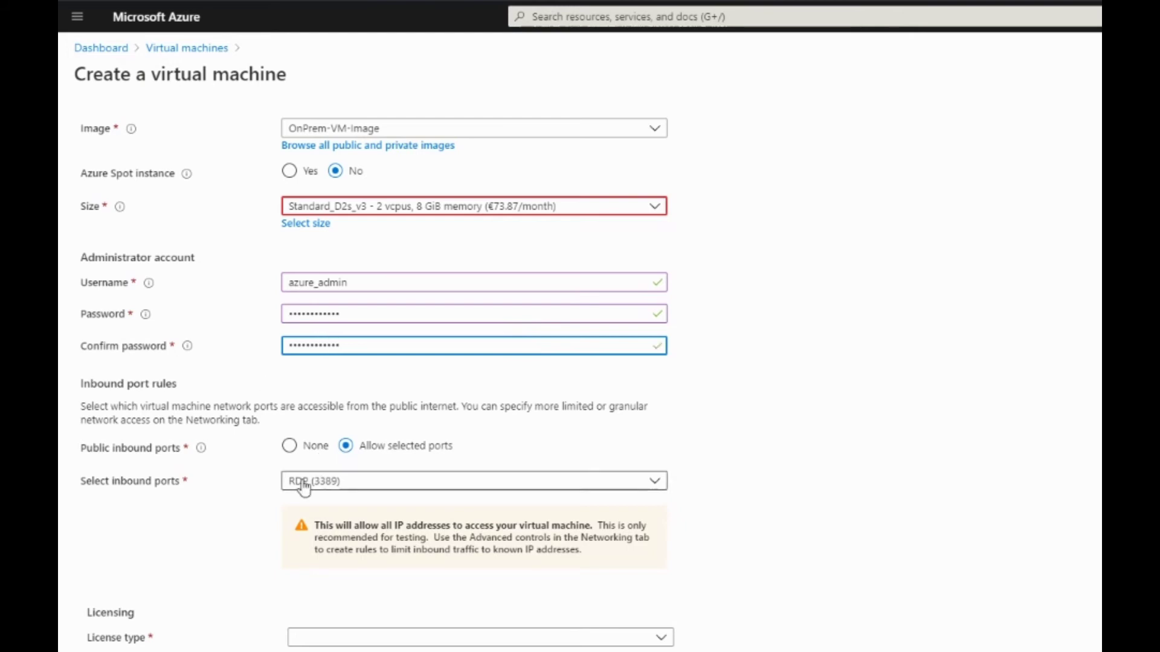
{"action": "left_click", "coordinate": [336, 641]}
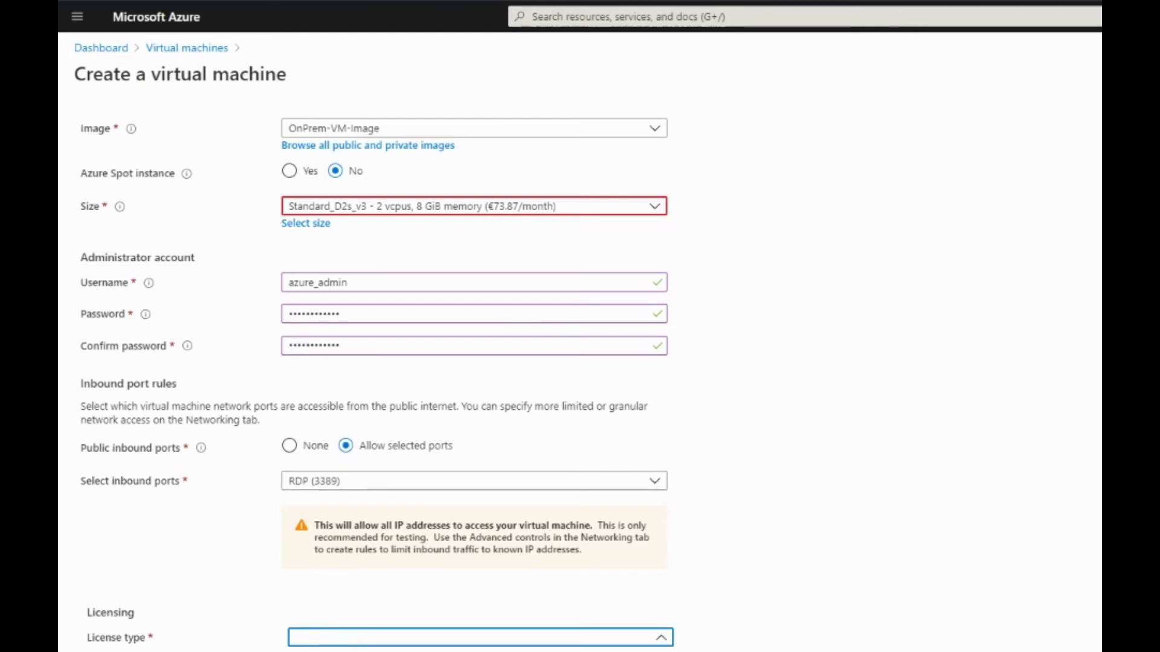
{"action": "left_click", "coordinate": [344, 651]}
{"action": "scroll", "coordinate": [414, 616], "scroll_direction": "down", "scroll_amount": 1}
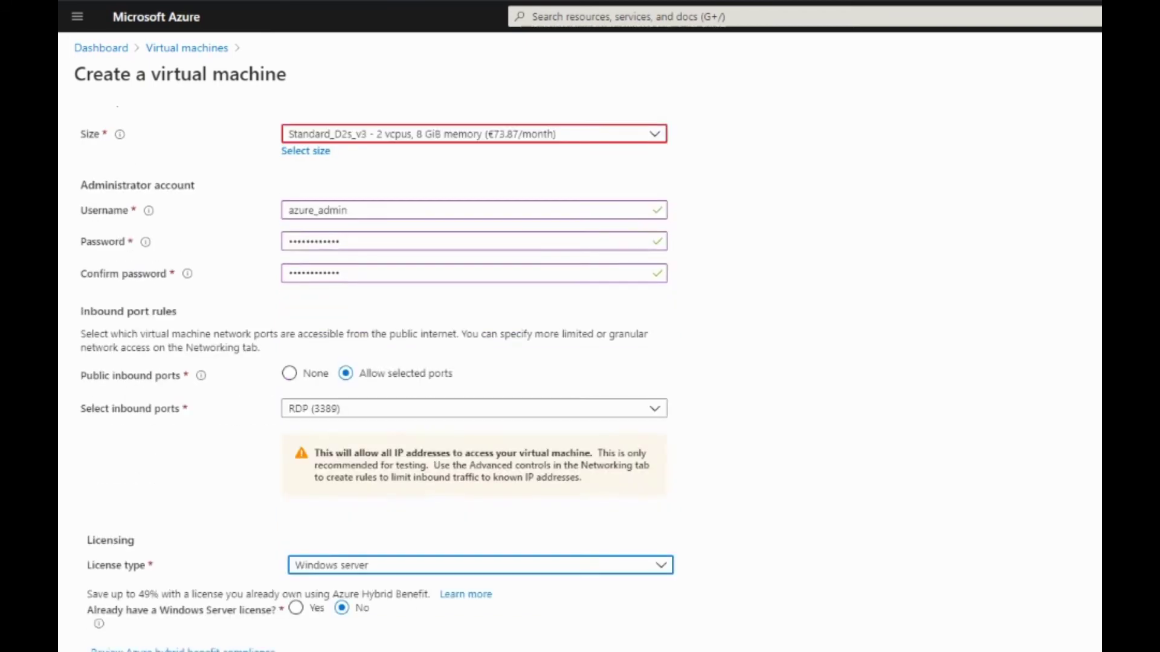
{"action": "scroll", "coordinate": [474, 363], "scroll_direction": "up", "scroll_amount": 5}
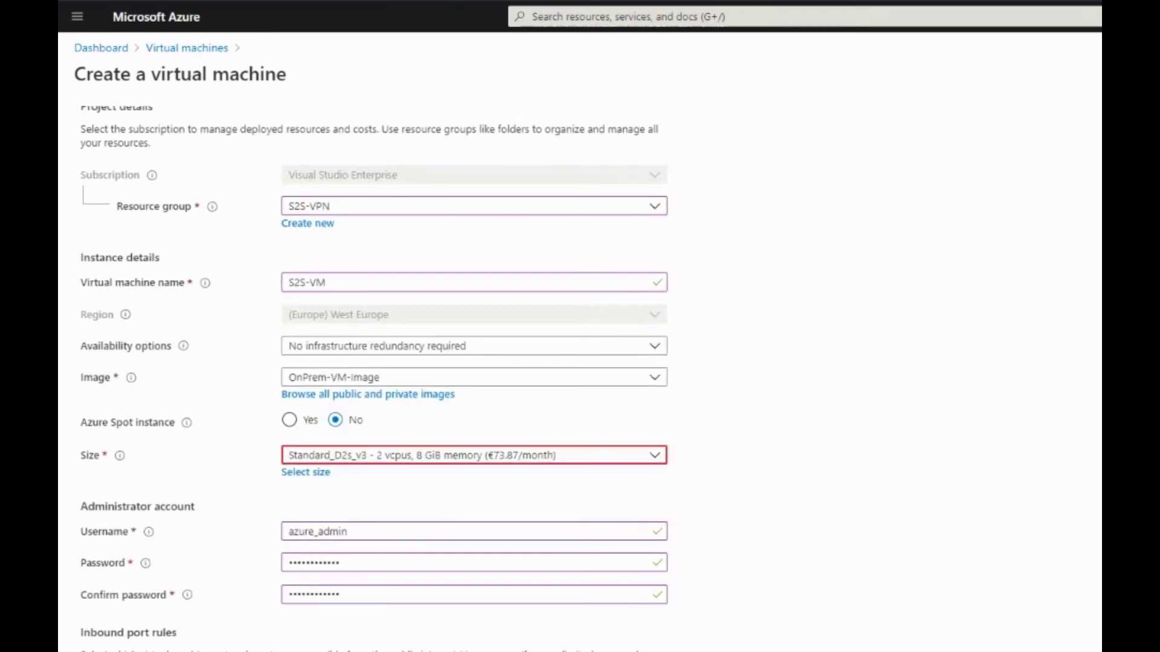
{"action": "scroll", "coordinate": [474, 362], "scroll_direction": "down", "scroll_amount": 5}
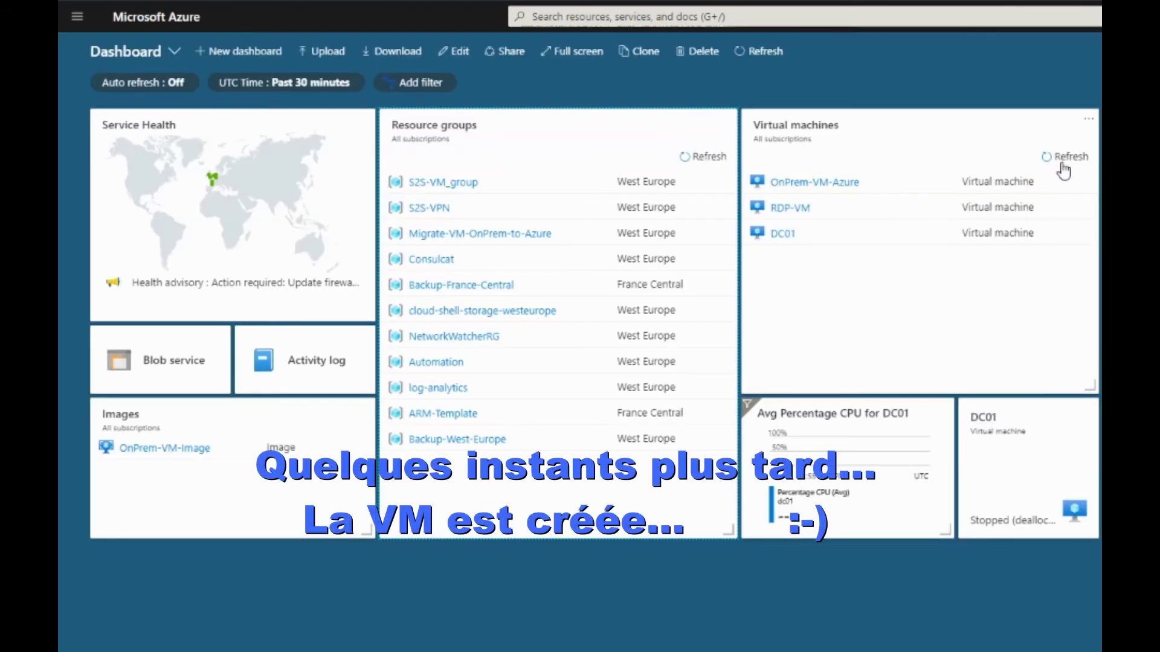
Step: Refresh the dashboard's Virtual machines list and open the S2S-VPN resource group
{"action": "left_click", "coordinate": [1063, 158]}
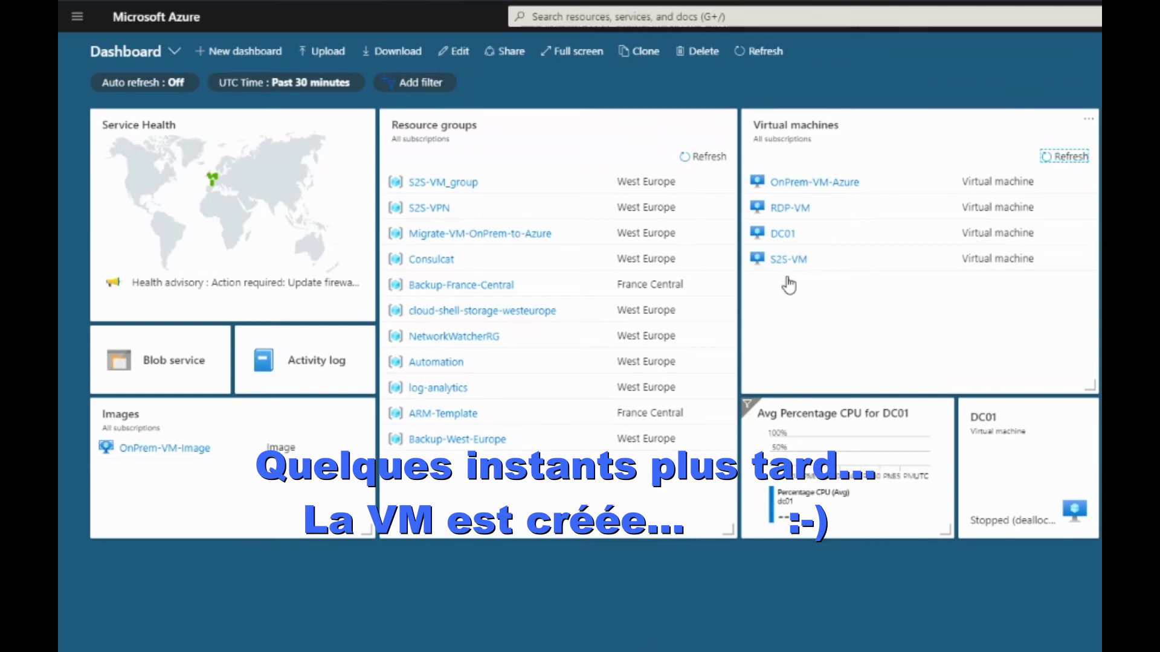
{"action": "left_click", "coordinate": [433, 209]}
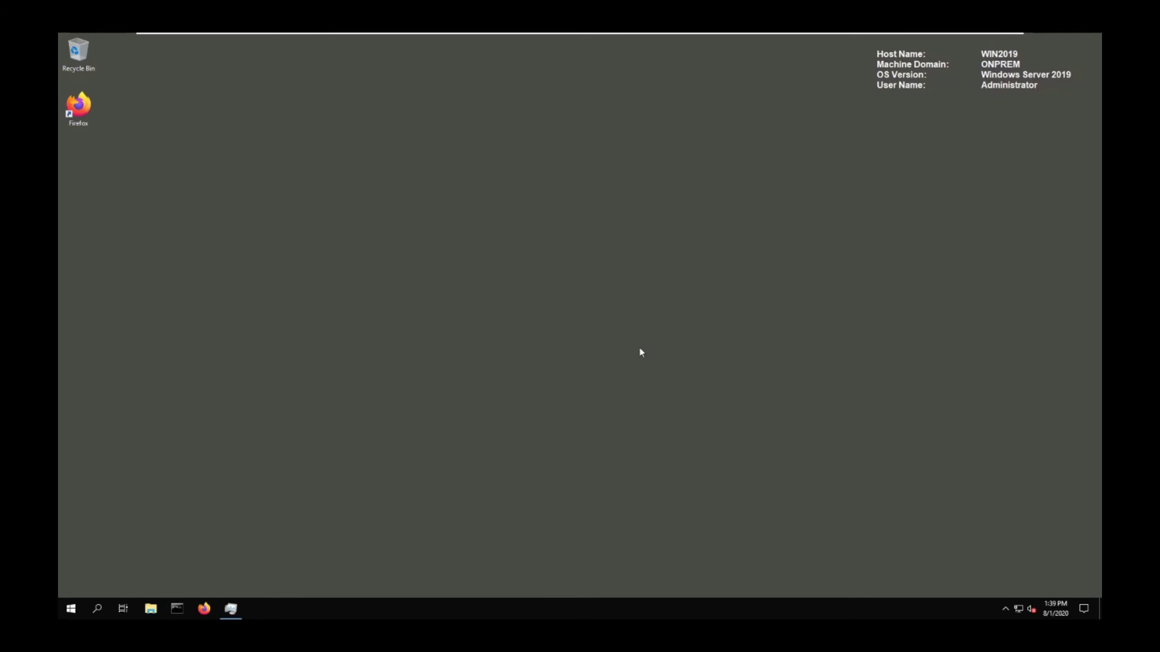
Step: Launch Routing and Remote Access and start Configure and Enable Routing and Remote Access on WIN2019 (local)
{"action": "left_click", "coordinate": [70, 610]}
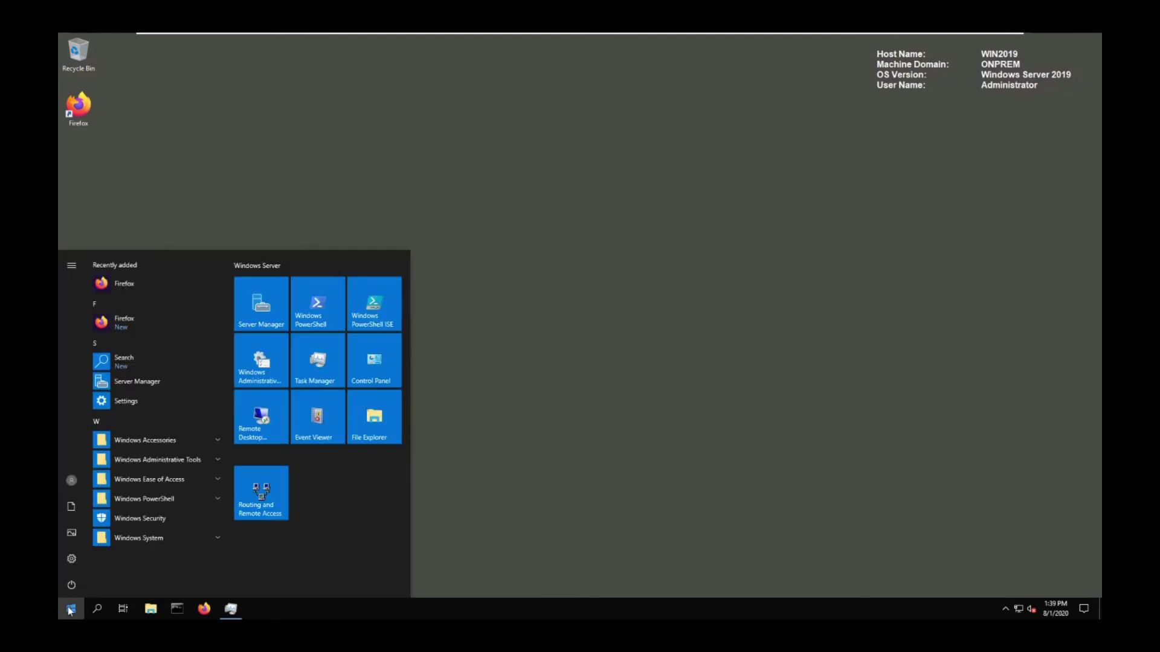
{"action": "left_click", "coordinate": [260, 492]}
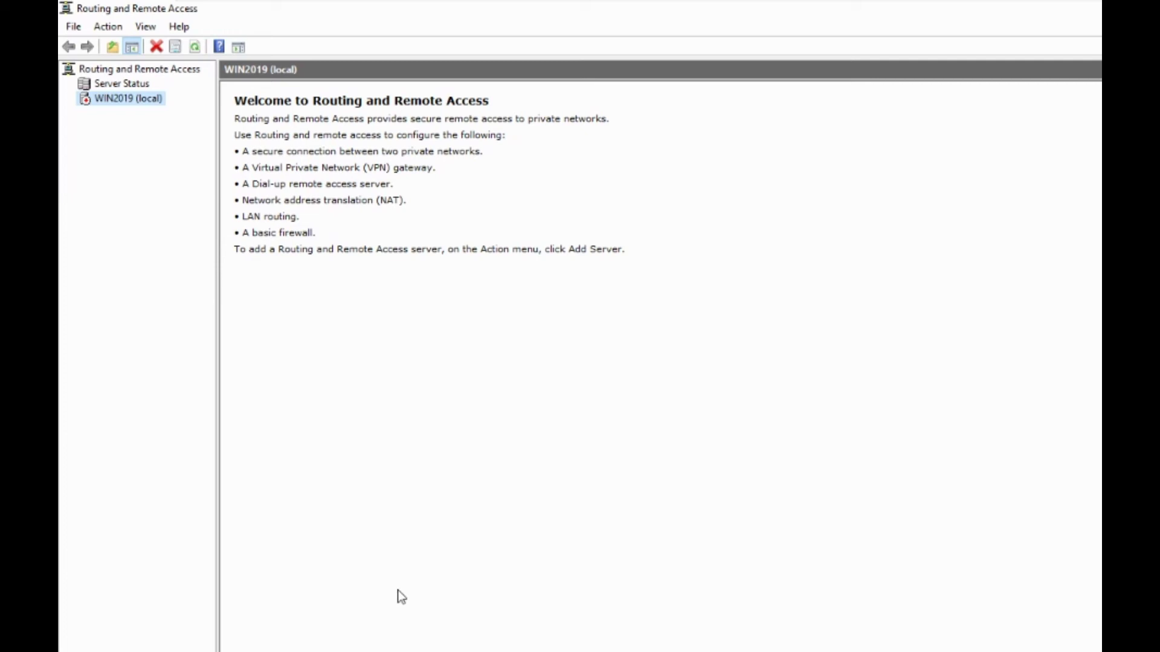
{"action": "right_click", "coordinate": [121, 101]}
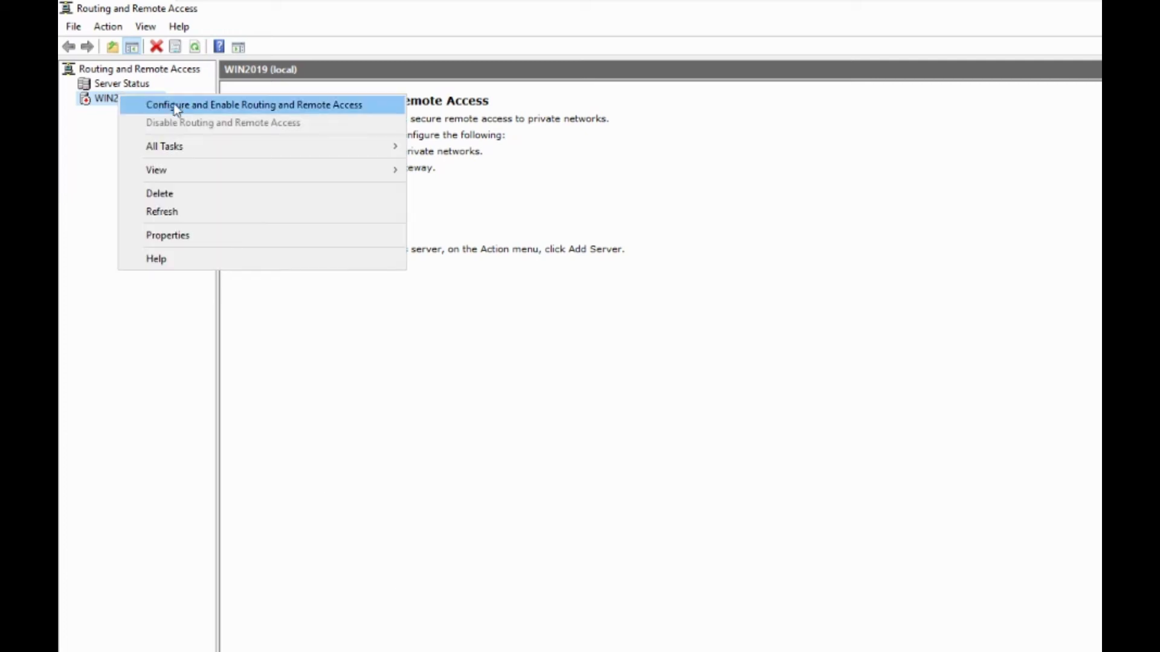
{"action": "left_click", "coordinate": [376, 109]}
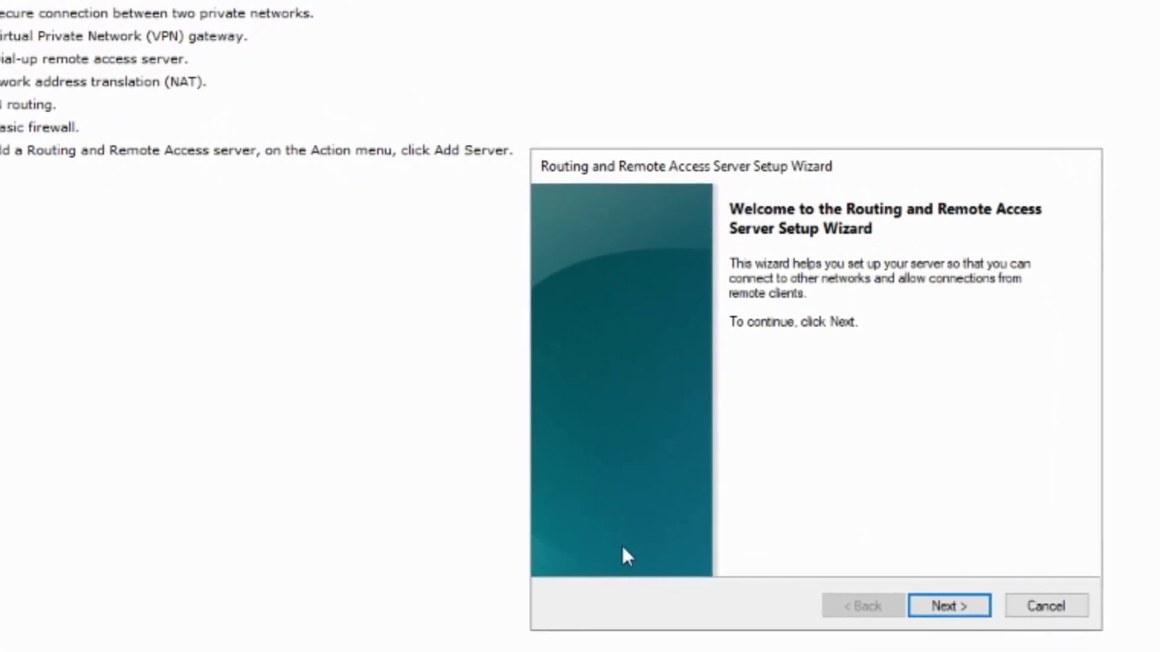
Step: Set up RRAS as a secure connection between two private networks, with demand-dial connections and automatic IP assignment
{"action": "left_click", "coordinate": [976, 604]}
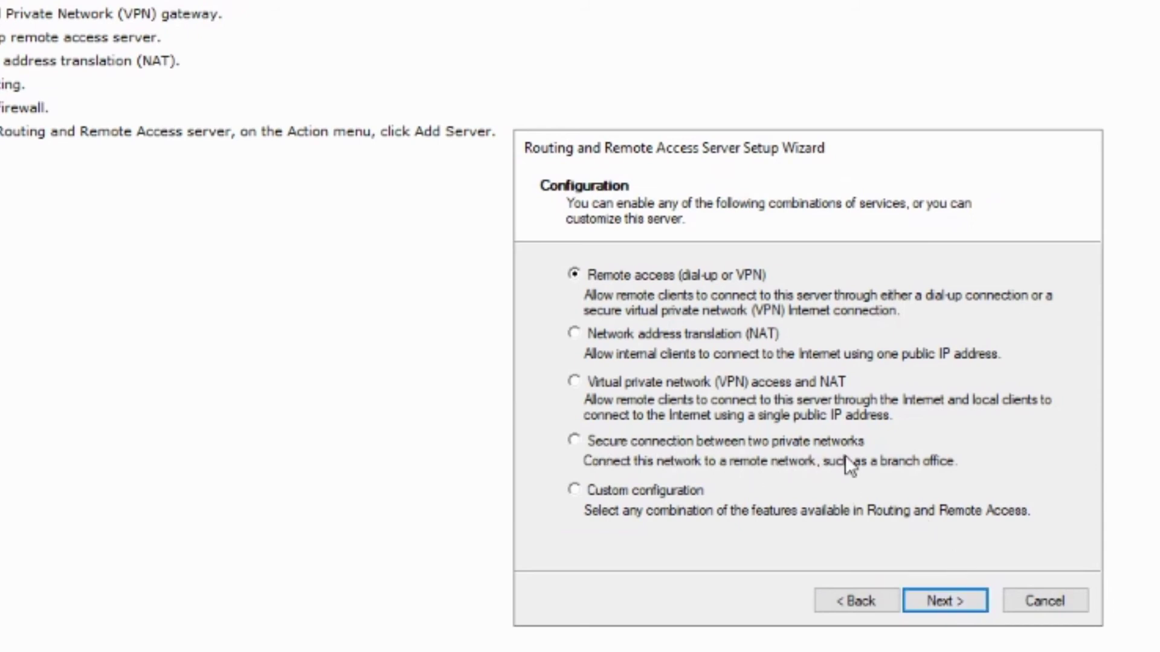
{"action": "left_click", "coordinate": [574, 440]}
{"action": "left_click", "coordinate": [978, 604]}
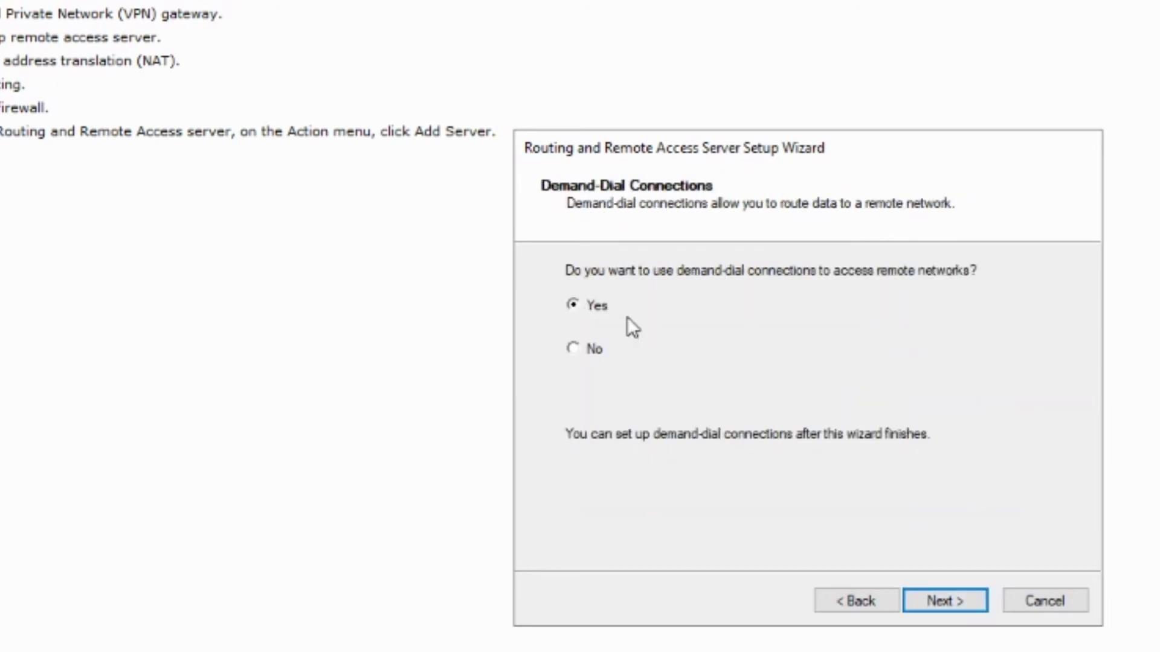
{"action": "left_click", "coordinate": [966, 601]}
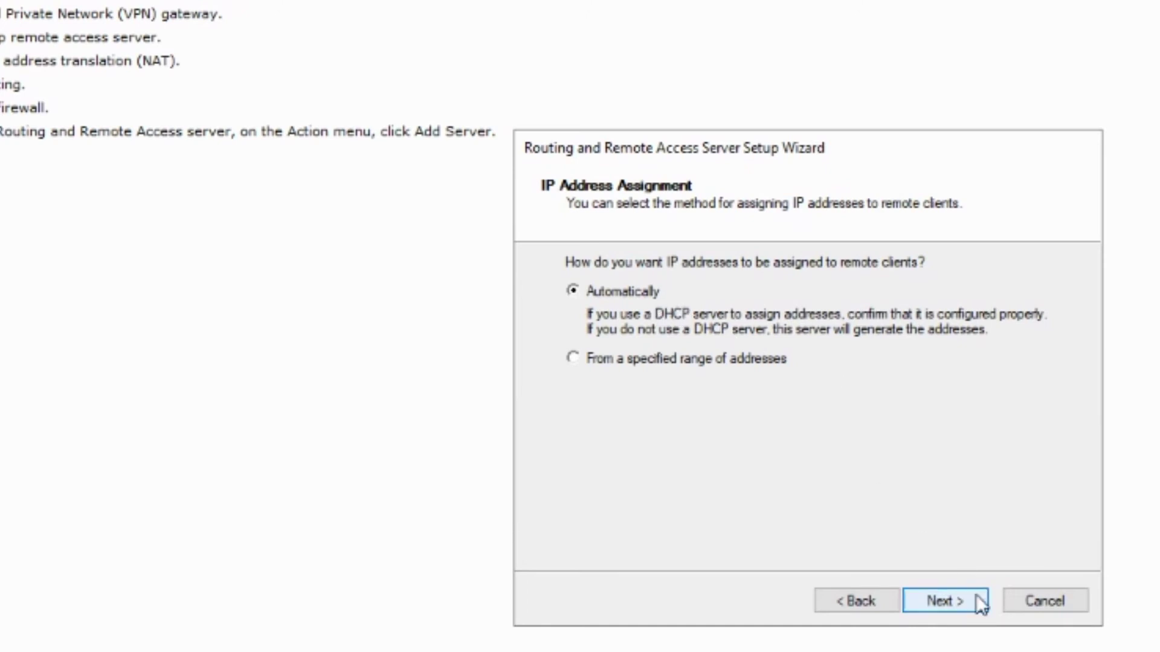
{"action": "left_click", "coordinate": [976, 598]}
{"action": "left_click", "coordinate": [976, 594]}
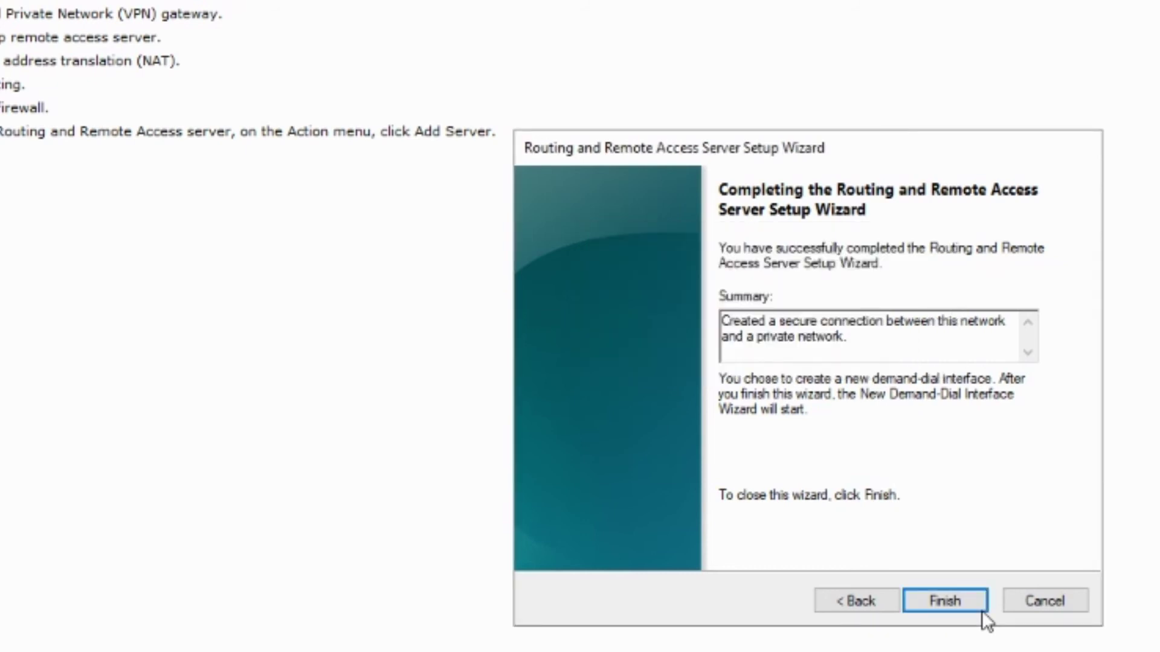
{"action": "left_click", "coordinate": [981, 610]}
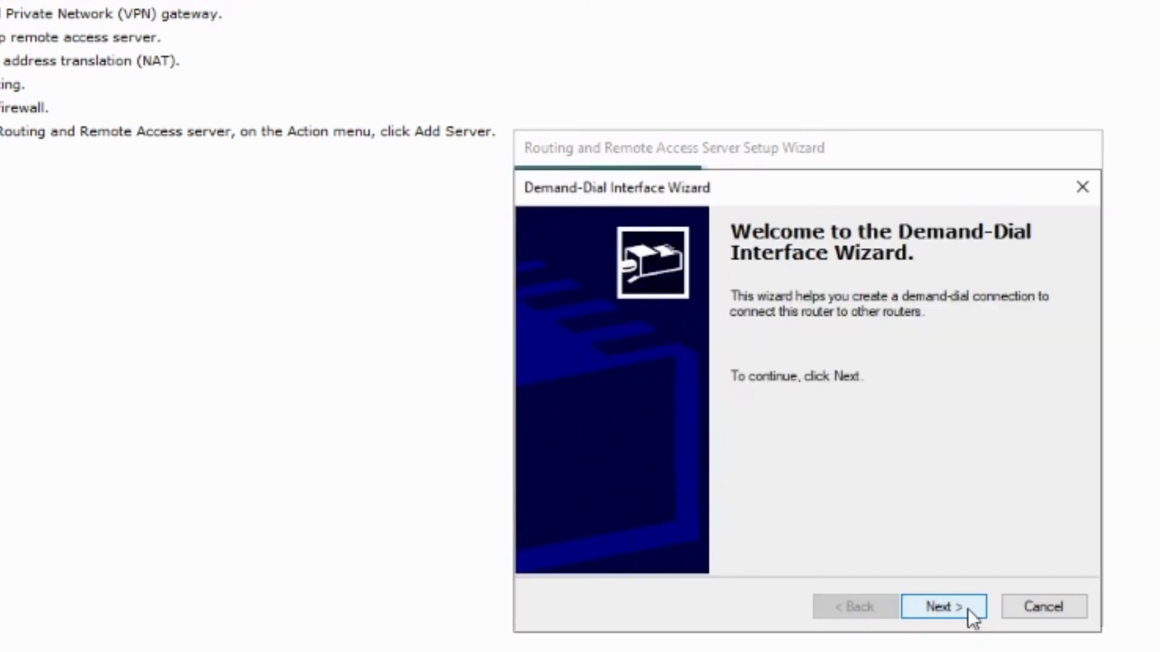
Step: Name the new demand-dial interface 'S2S-VPN-to-Azure'
{"action": "left_click", "coordinate": [968, 609]}
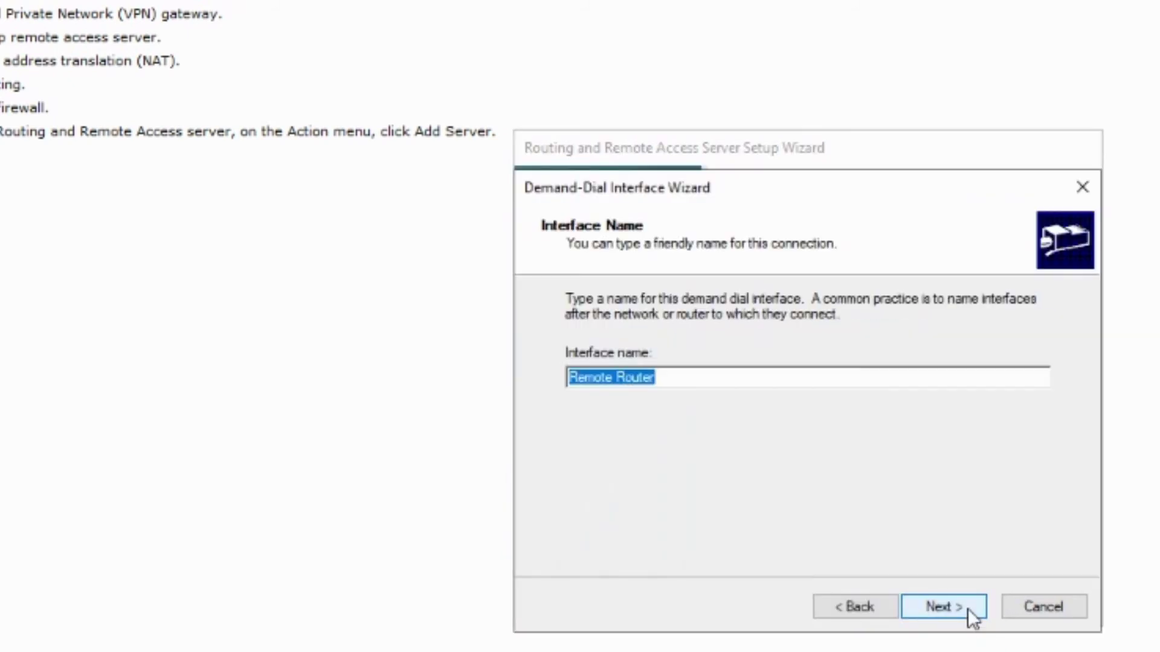
{"action": "type", "text": "S"}
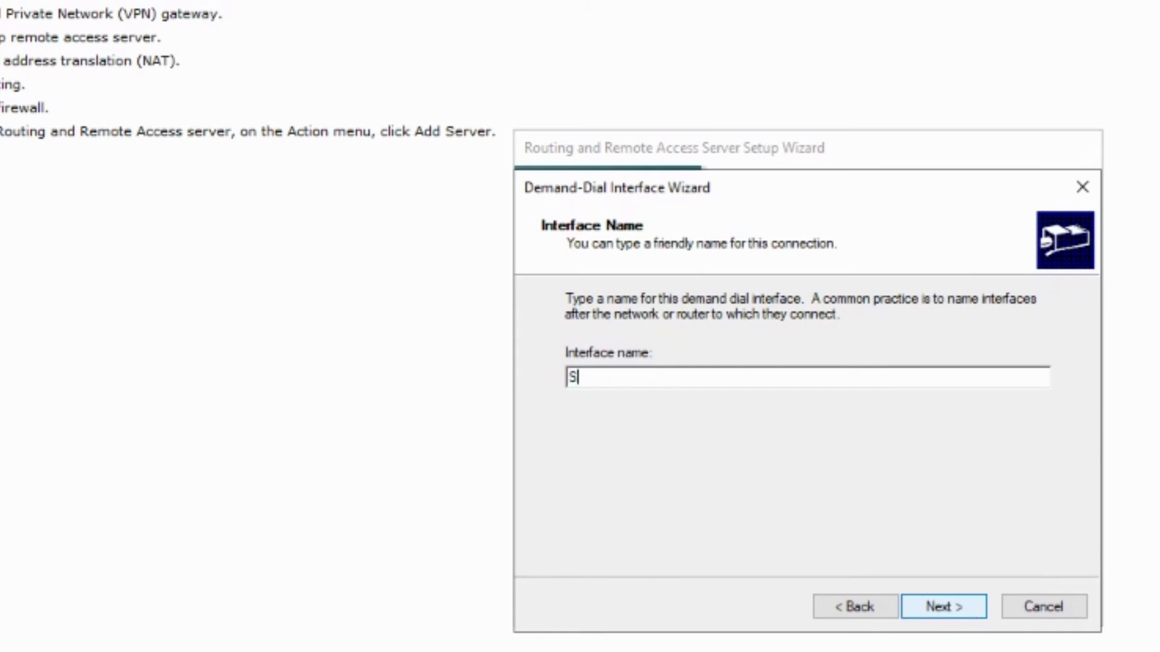
{"action": "type", "text": "2S-VP"}
{"action": "key", "text": "BackSpace"}
{"action": "key", "text": "BackSpace"}
{"action": "type", "text": "-VPN-to-Azure"}
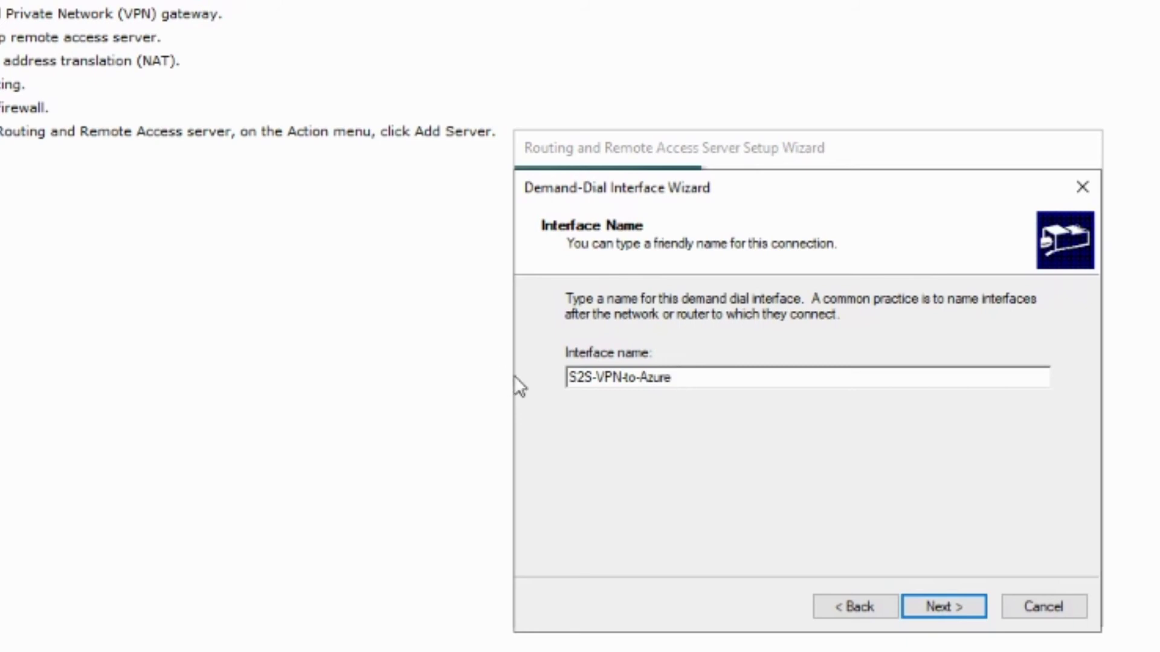
{"action": "left_click", "coordinate": [975, 611]}
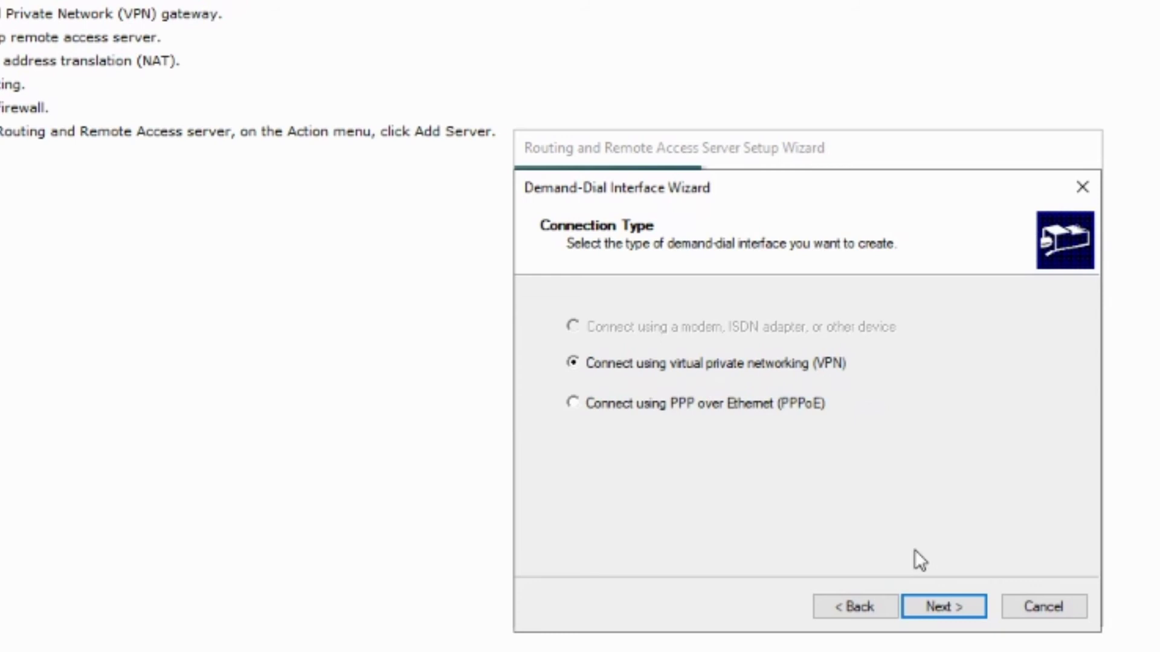
Step: Select IKEv2 as the interface's VPN type
{"action": "left_click", "coordinate": [950, 605]}
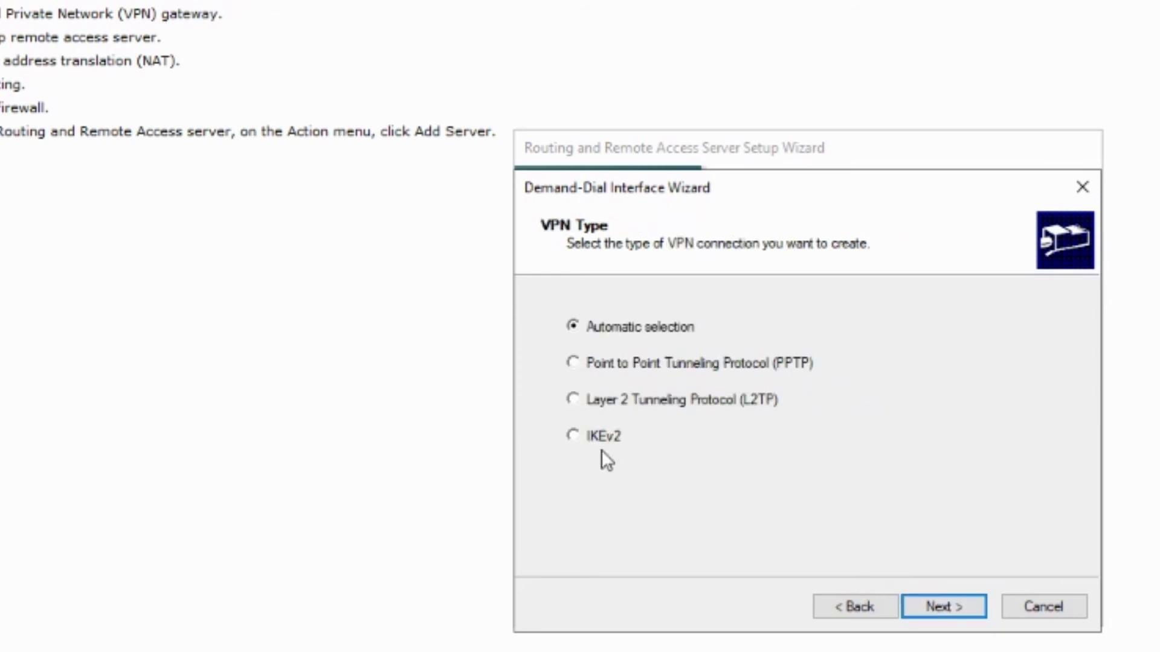
{"action": "left_click", "coordinate": [589, 431]}
{"action": "left_click", "coordinate": [973, 611]}
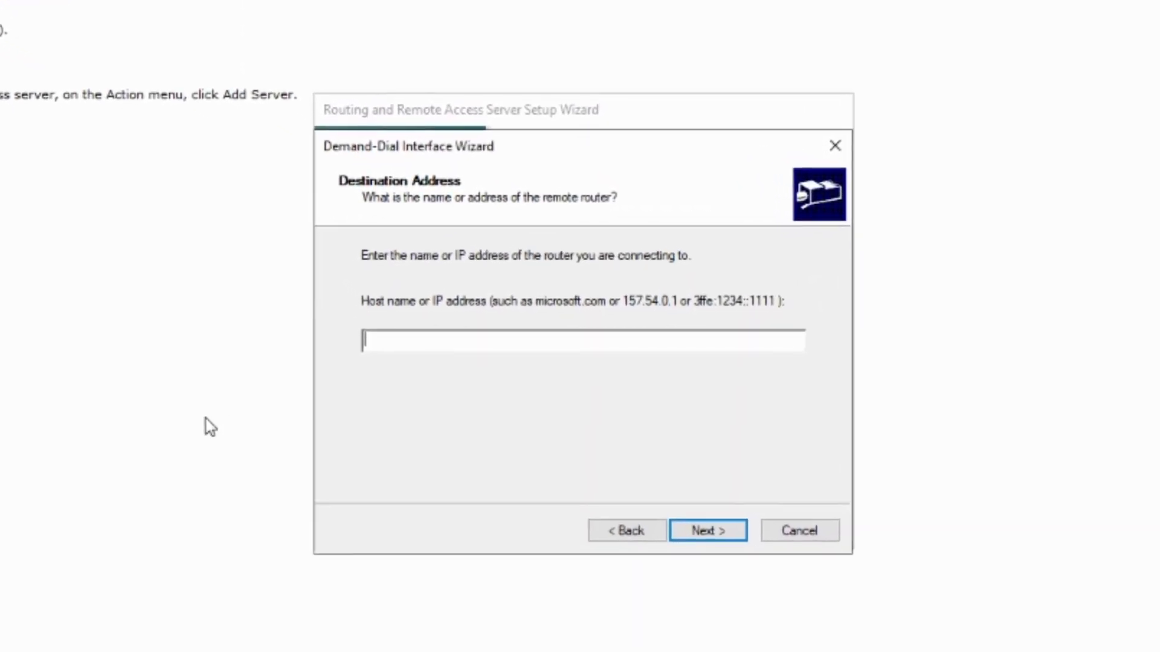
Step: Enter destination address 13.94.169.236 and keep IP routing as the protocol
{"action": "type", "text": "13.94.169.236"}
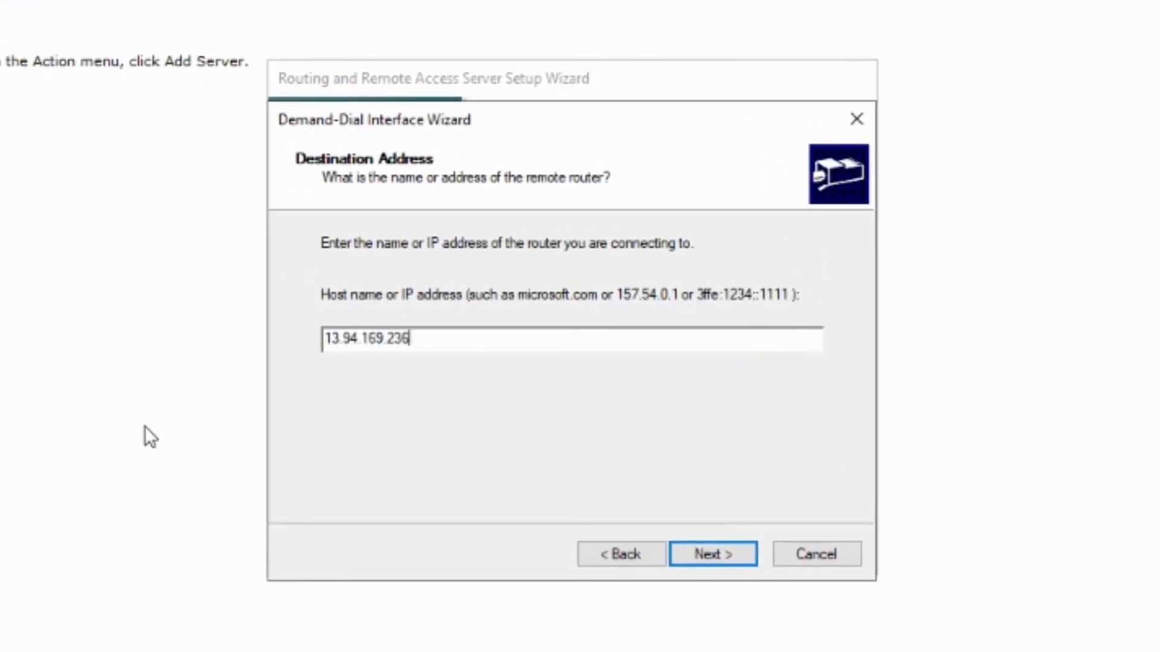
{"action": "left_click", "coordinate": [747, 556]}
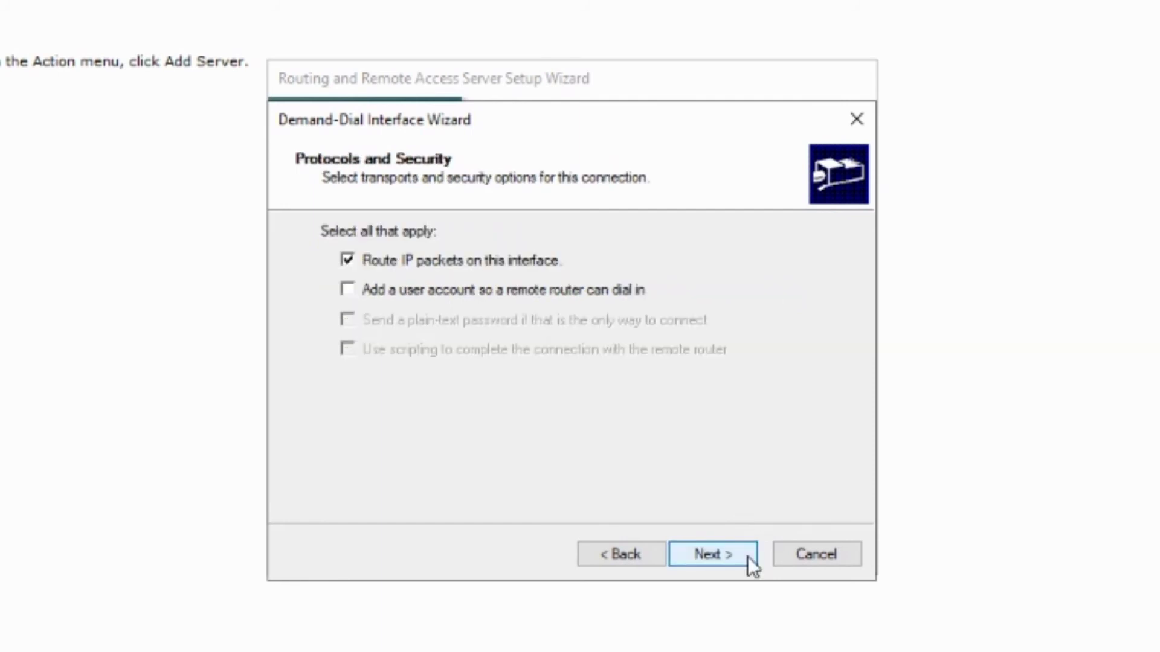
{"action": "left_click", "coordinate": [748, 557]}
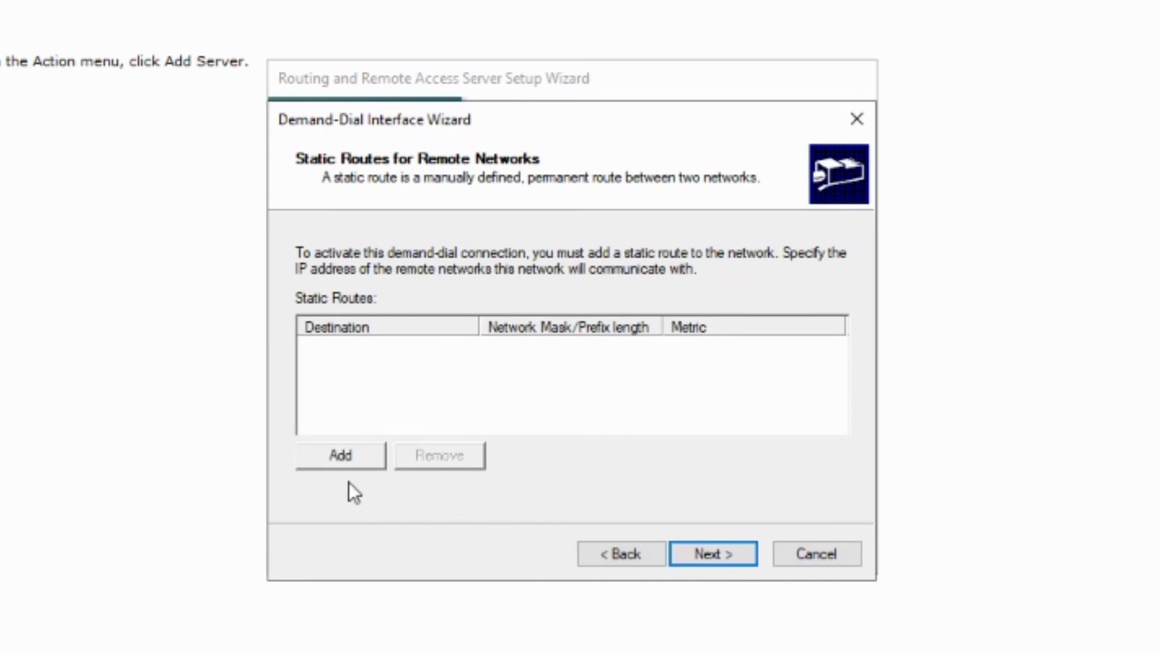
Step: Add static route 10.0.0.0 with mask 255.255.0.0 and metric 24
{"action": "left_click", "coordinate": [342, 458]}
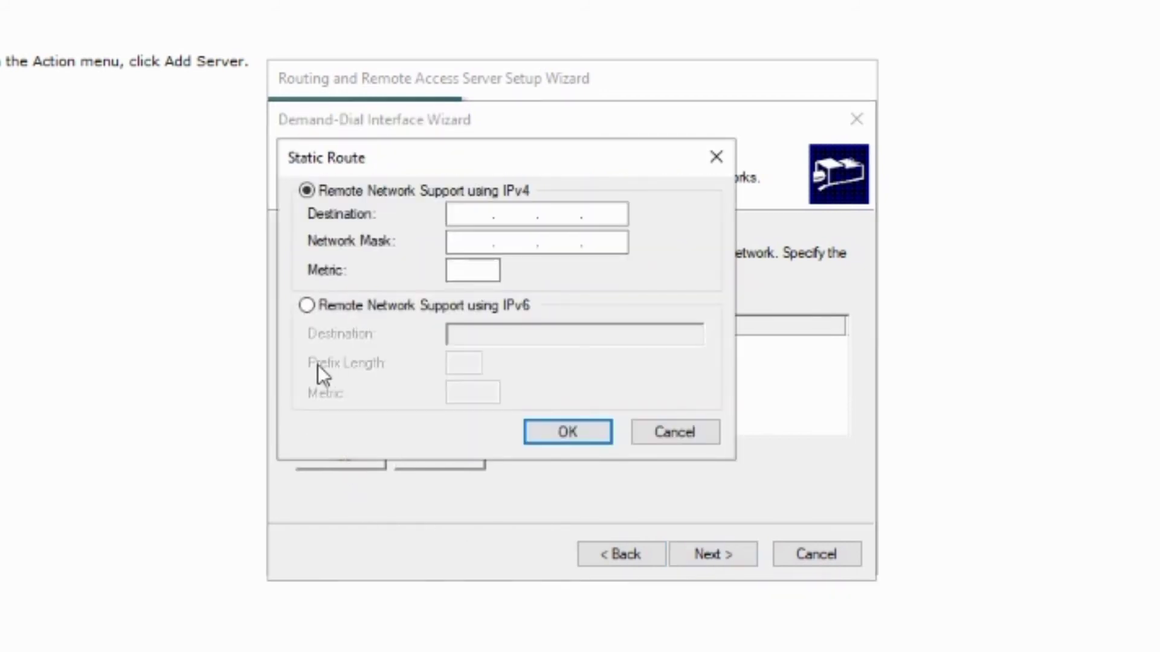
{"action": "left_click", "coordinate": [467, 214]}
{"action": "type", "text": "10.0.0.0"}
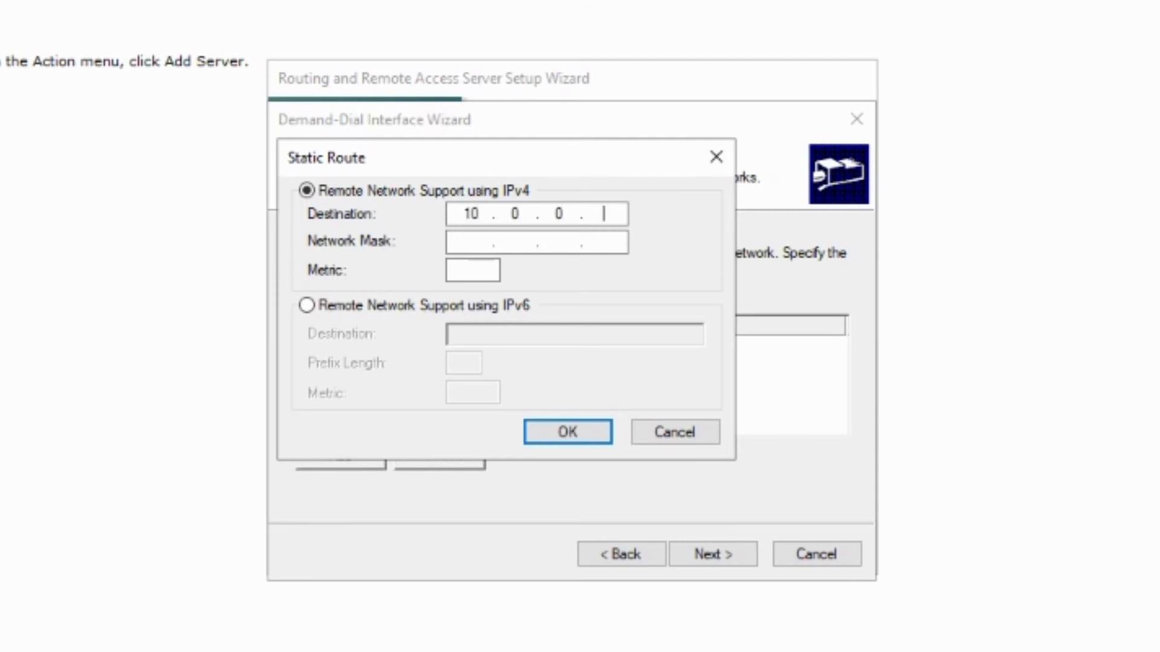
{"action": "left_click", "coordinate": [472, 242]}
{"action": "type", "text": "255.255."}
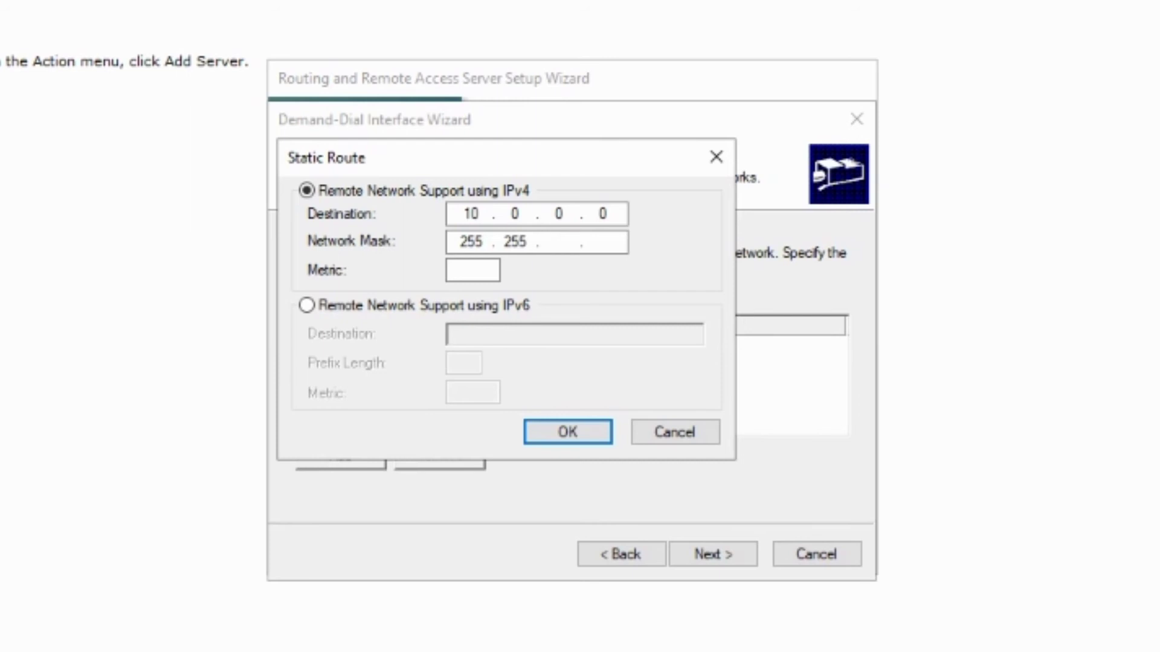
{"action": "type", "text": "0.0"}
{"action": "left_click", "coordinate": [480, 269]}
{"action": "type", "text": "24"}
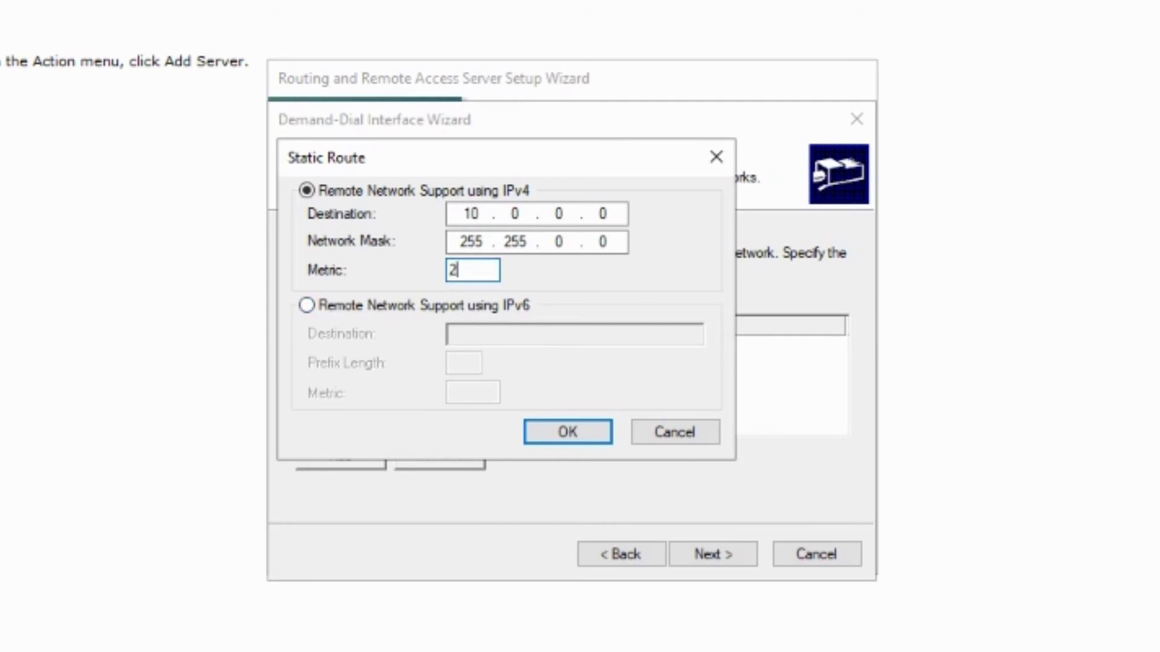
{"action": "left_click", "coordinate": [606, 430]}
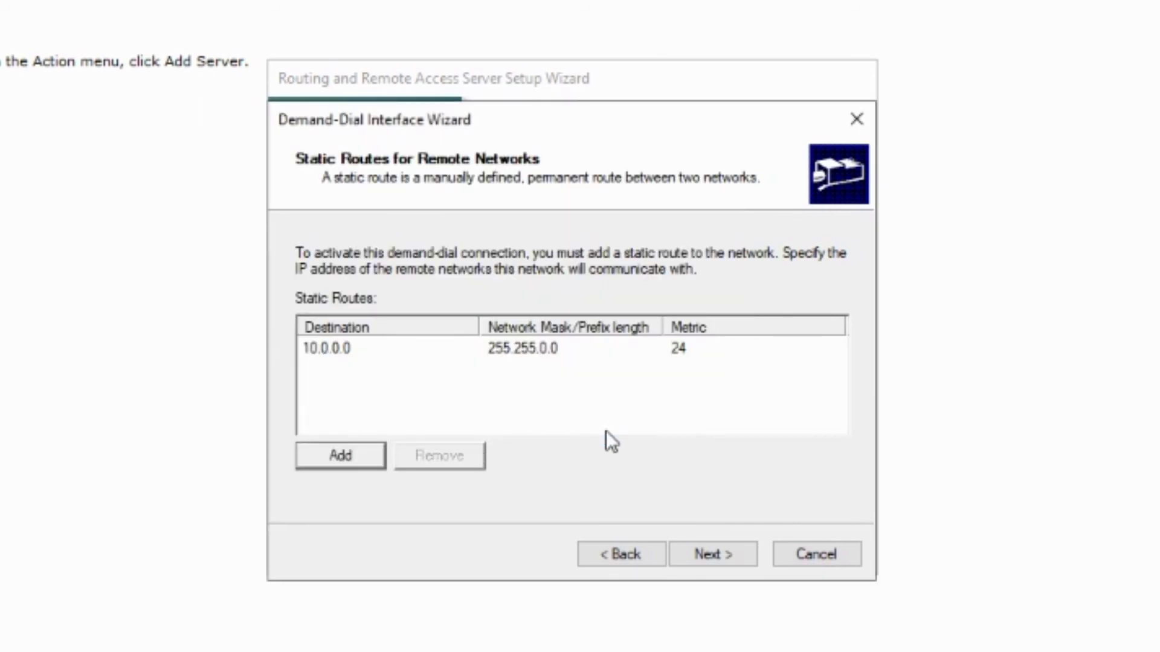
Step: Finish the demand-dial wizard without dial-out credentials and expand WIN2019 (local)
{"action": "left_click", "coordinate": [744, 552]}
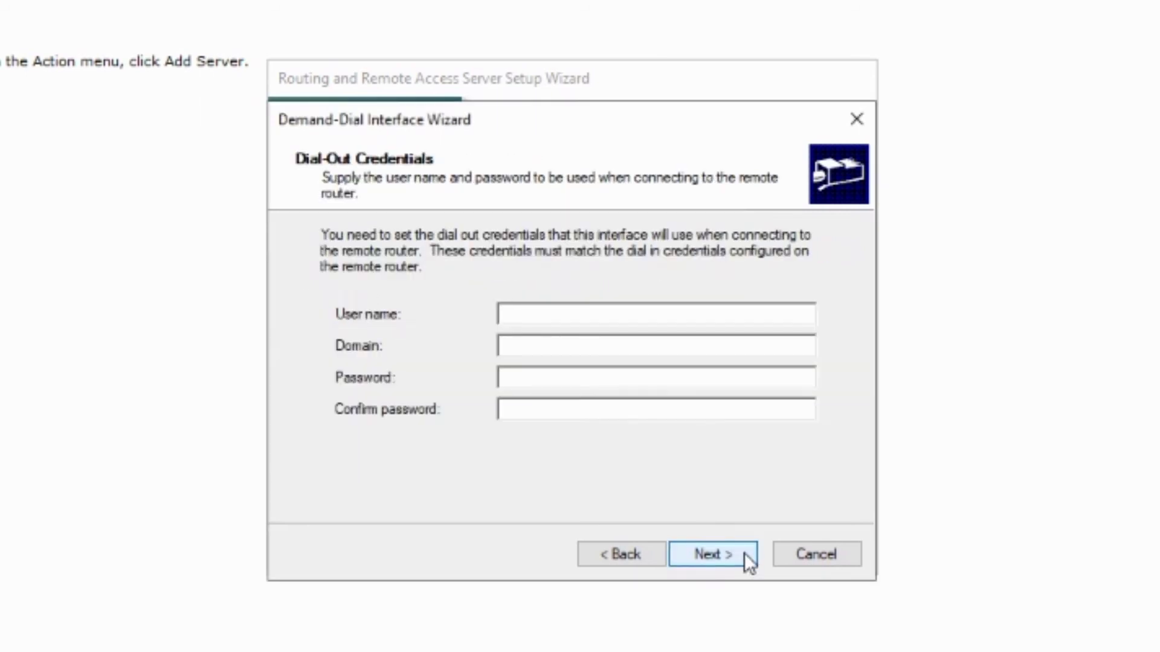
{"action": "left_click", "coordinate": [745, 553]}
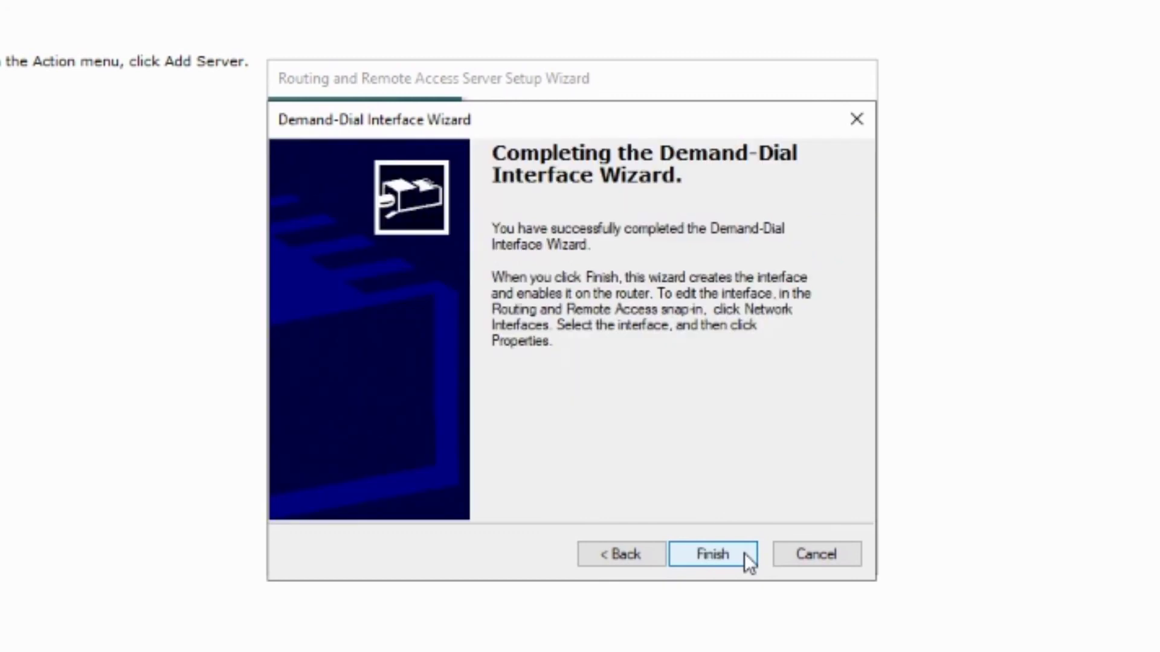
{"action": "left_click", "coordinate": [744, 553]}
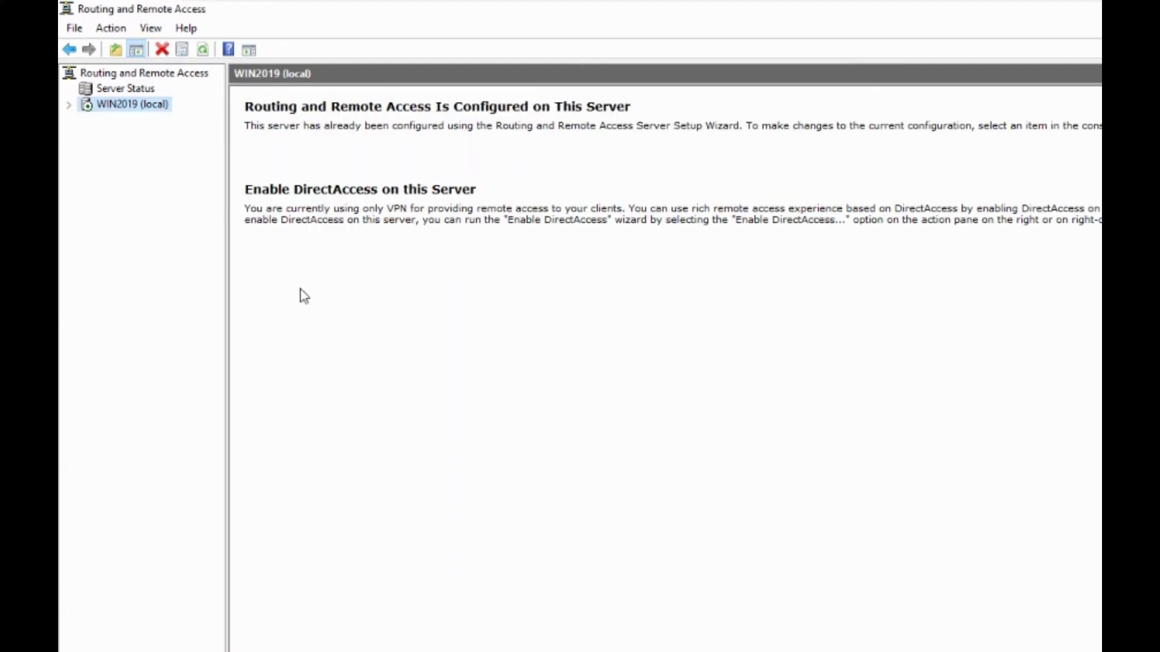
{"action": "left_click", "coordinate": [69, 106]}
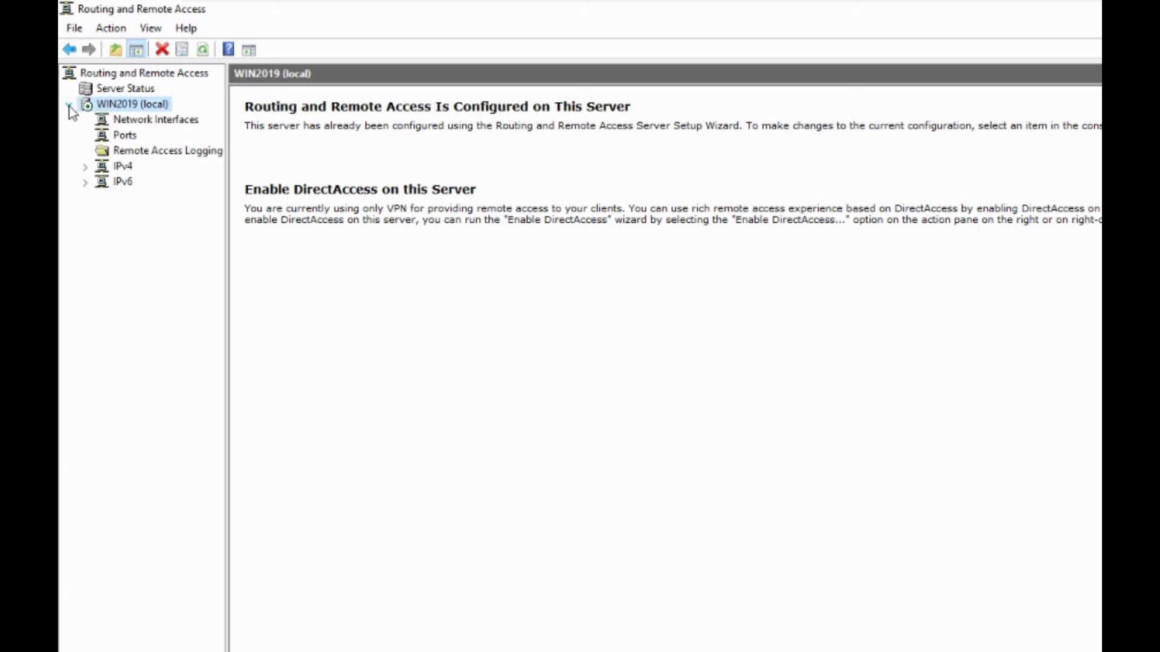
Step: In S2S-VPN-to-Azure Properties, set Redial attempts to 1 on the Options page
{"action": "left_click", "coordinate": [144, 119]}
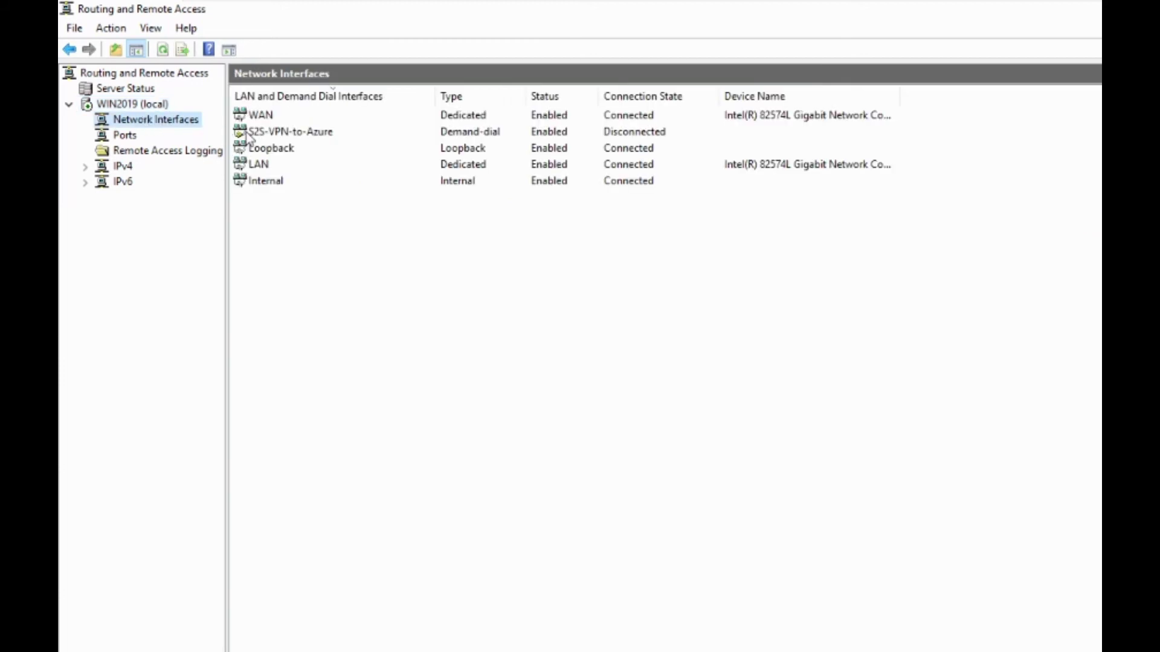
{"action": "left_click", "coordinate": [304, 134]}
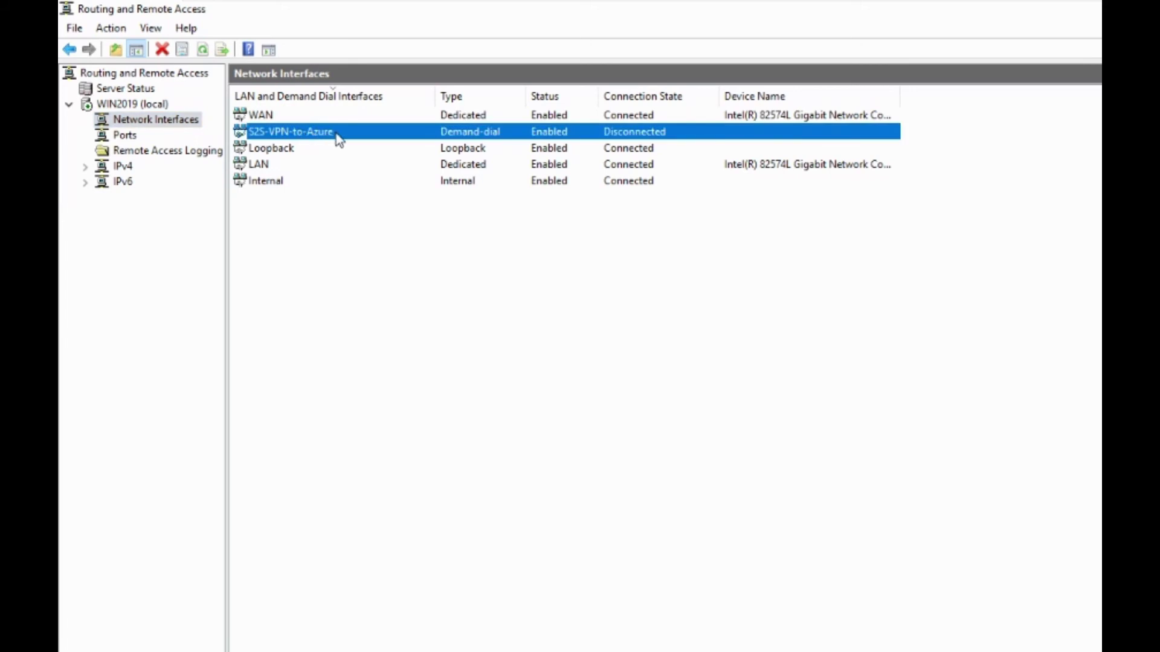
{"action": "right_click", "coordinate": [362, 139]}
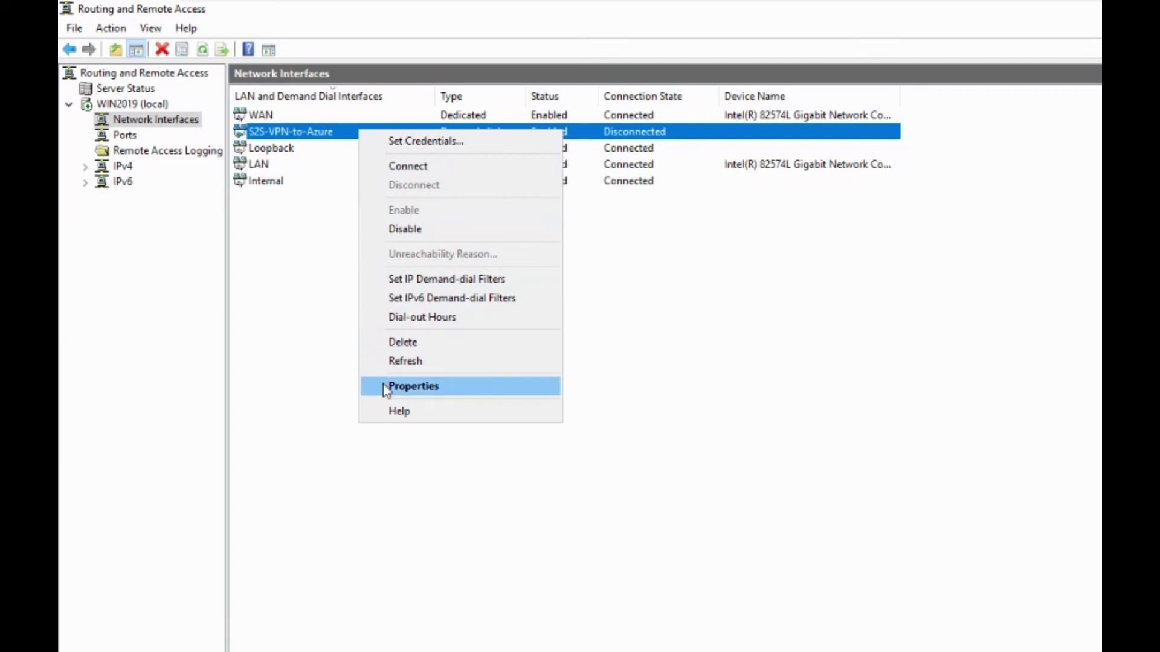
{"action": "left_click", "coordinate": [413, 386]}
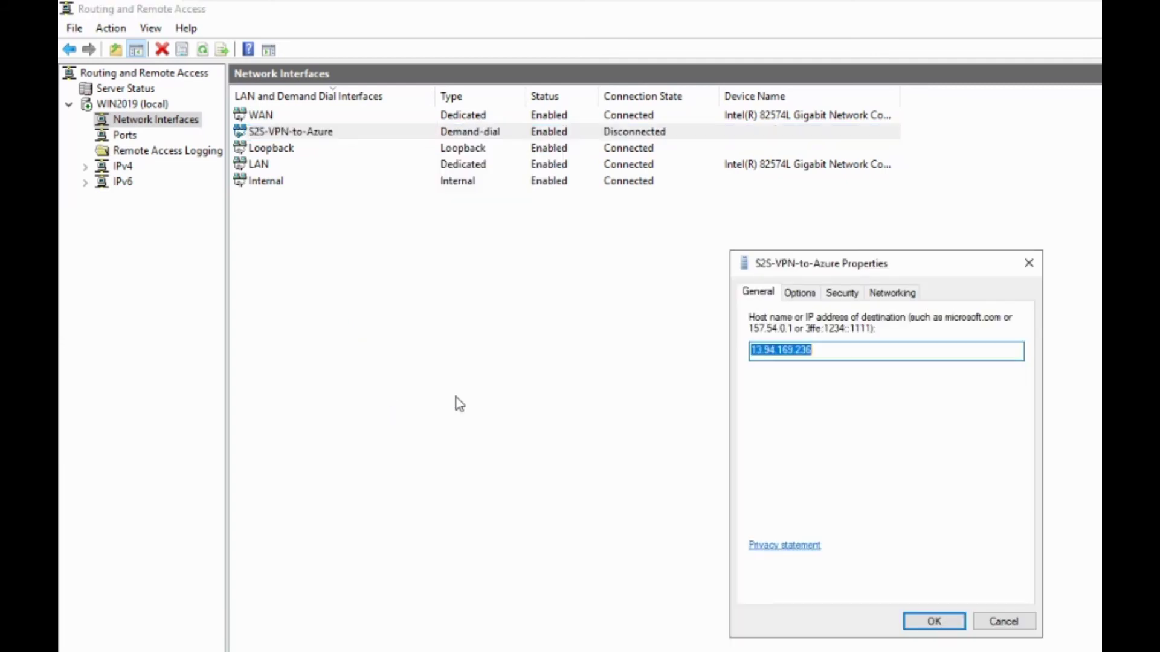
{"action": "left_click", "coordinate": [809, 295]}
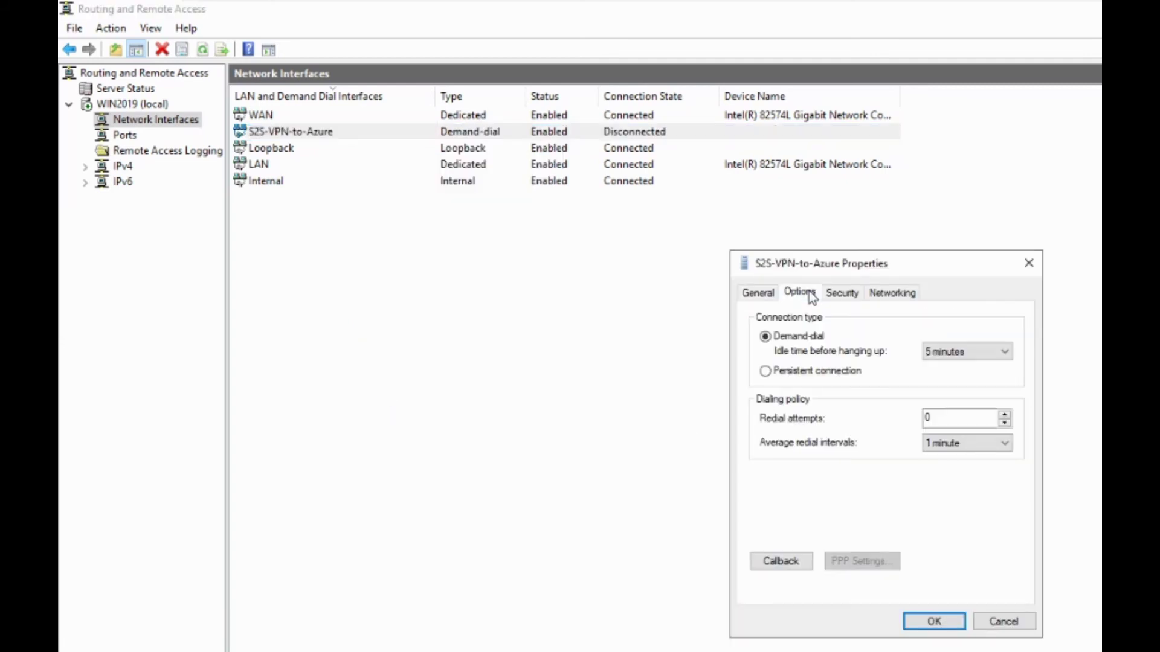
{"action": "left_click", "coordinate": [1004, 414]}
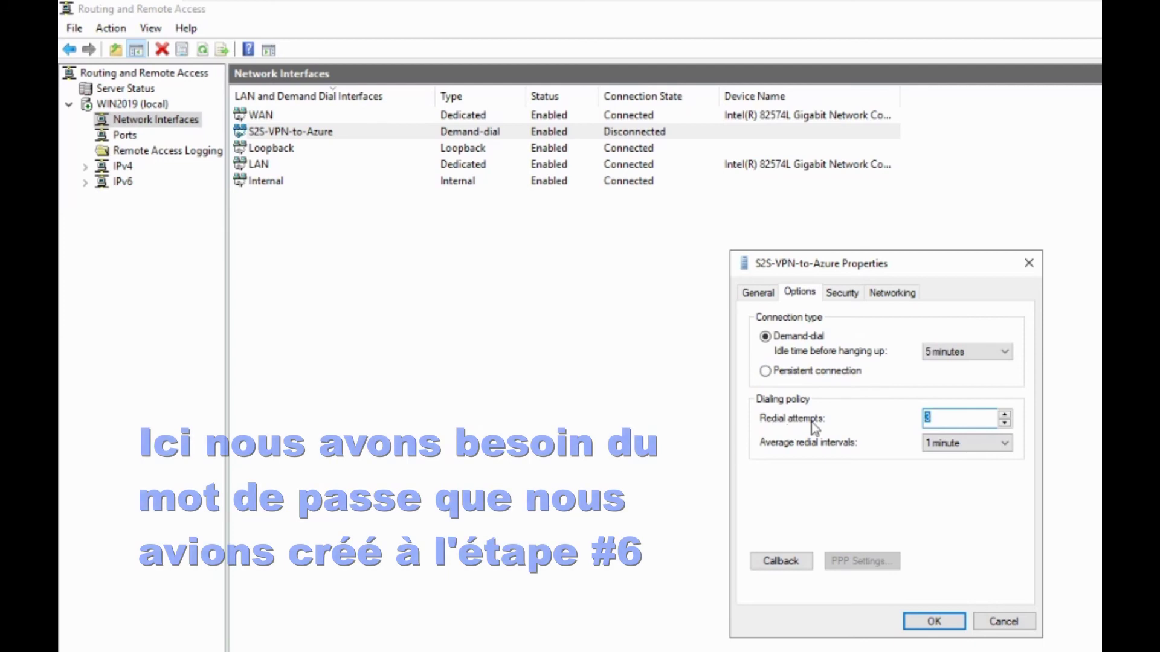
{"action": "left_click", "coordinate": [840, 299]}
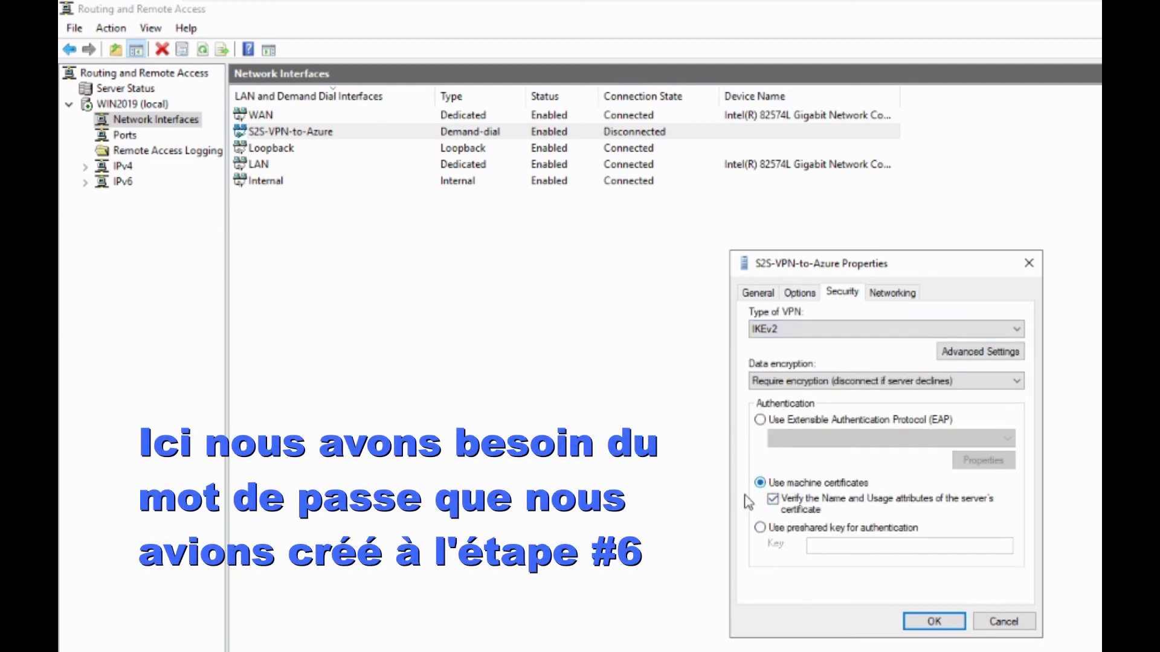
Step: Switch S2S-VPN-to-Azure to preshared-key authentication, enter the key, and save
{"action": "left_click", "coordinate": [762, 529]}
{"action": "left_click", "coordinate": [820, 545]}
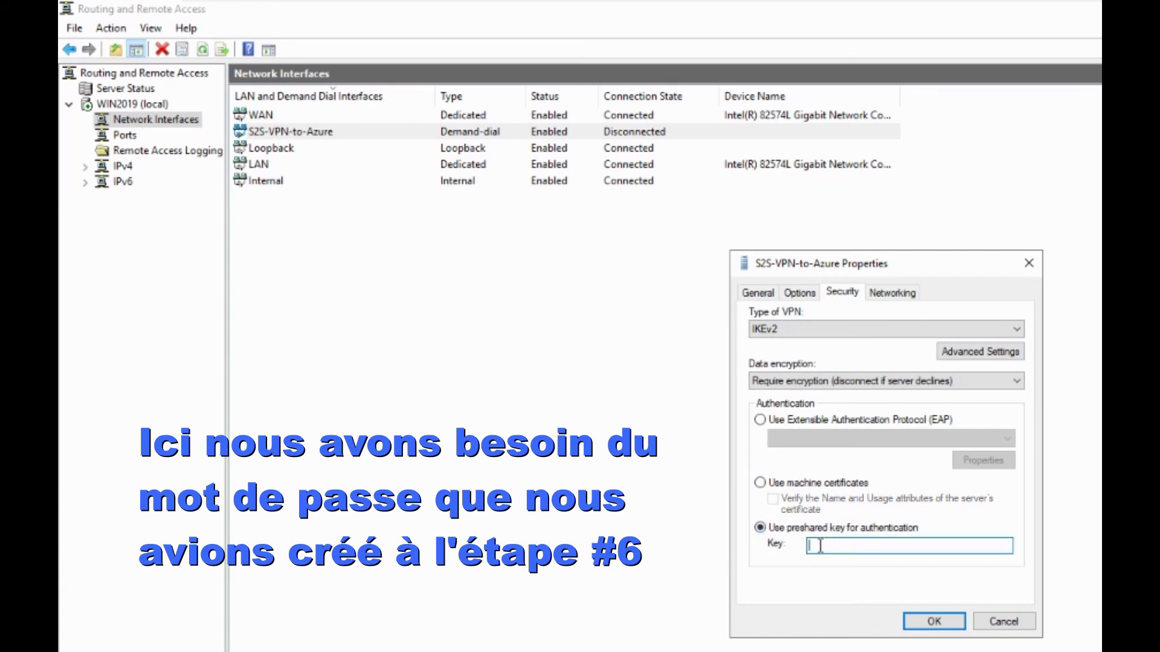
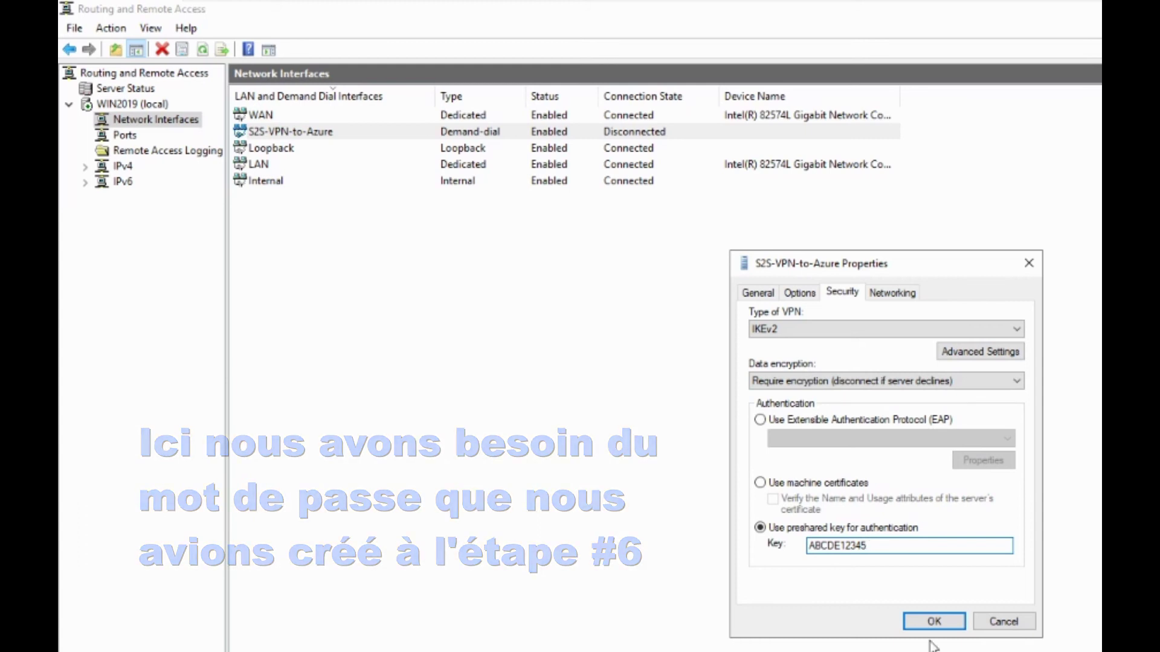
{"action": "left_click", "coordinate": [934, 621]}
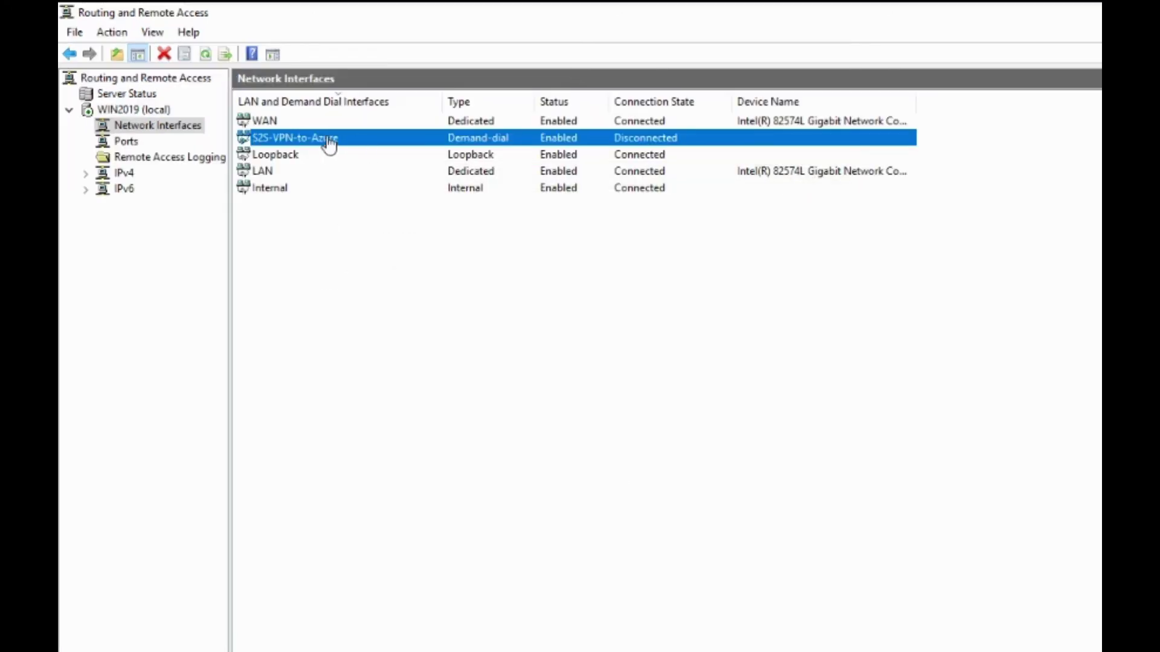
Step: Connect S2S-VPN-to-Azure and confirm its Connection State reads Connected
{"action": "right_click", "coordinate": [366, 148]}
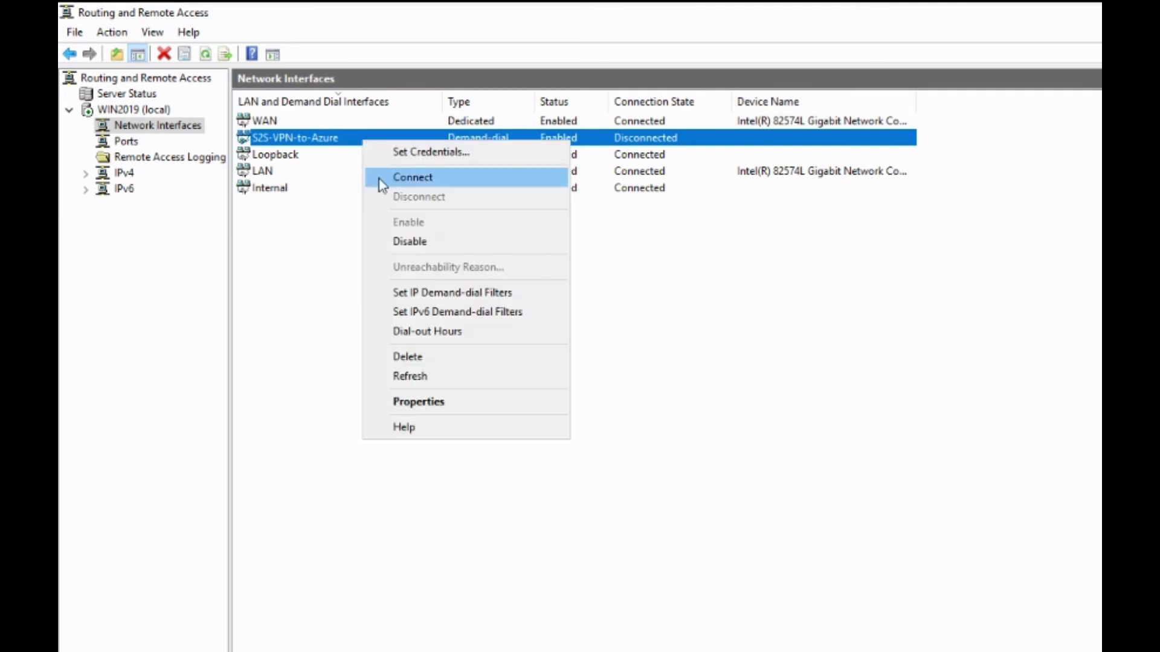
{"action": "left_click", "coordinate": [437, 177]}
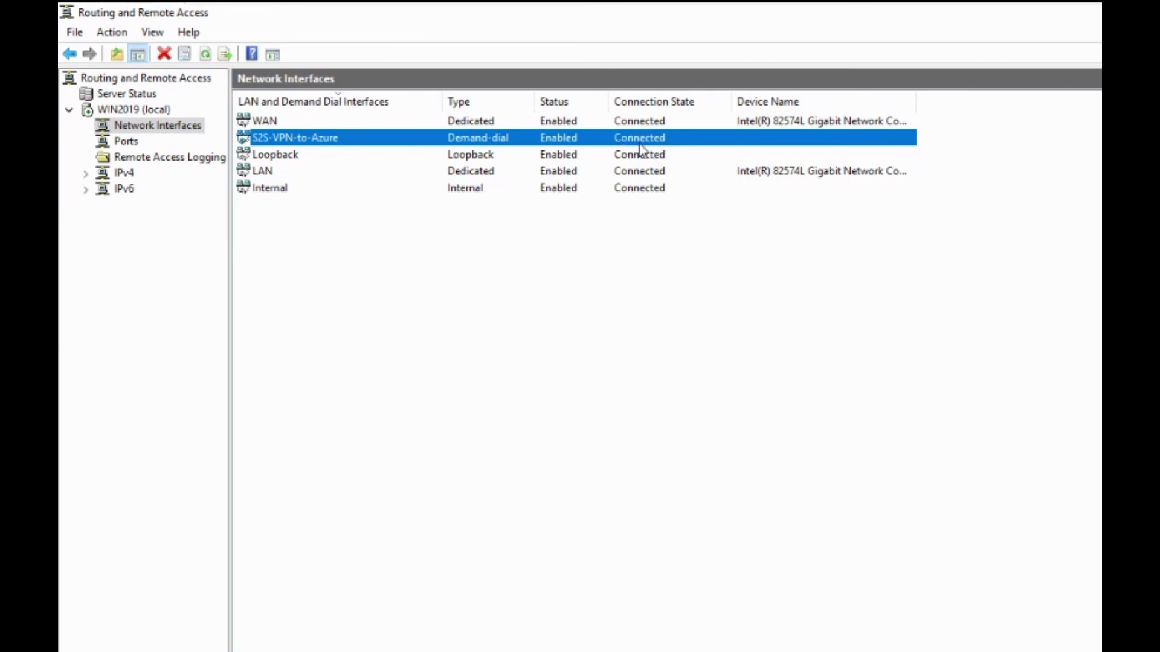
{"action": "left_click", "coordinate": [406, 365]}
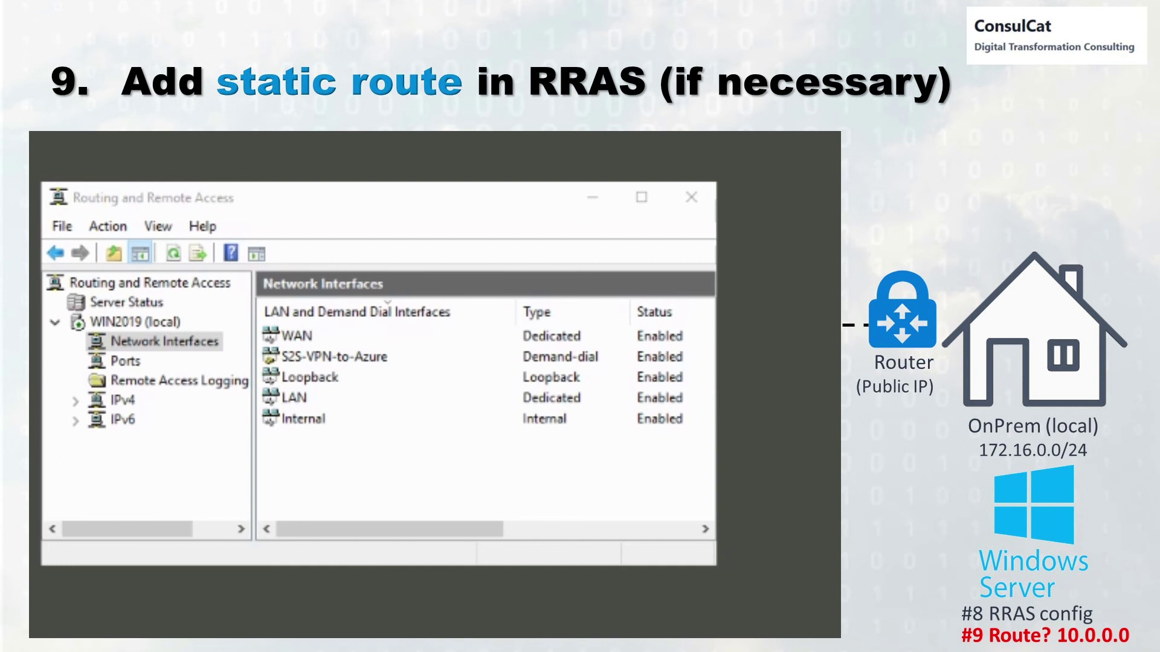
Step: Create a new IPv4 static route via S2S-VPN-to-Azure to 10.0.0.0 with mask 255.255.0.0
{"action": "left_click", "coordinate": [125, 401]}
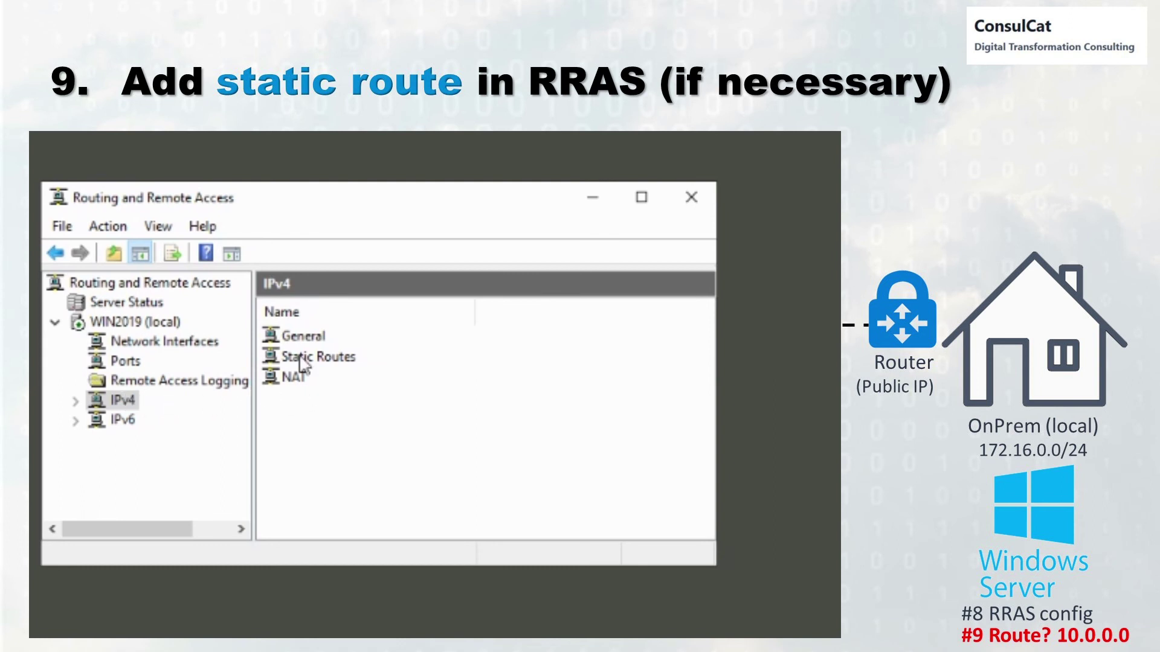
{"action": "left_click", "coordinate": [75, 401]}
{"action": "left_click", "coordinate": [154, 439]}
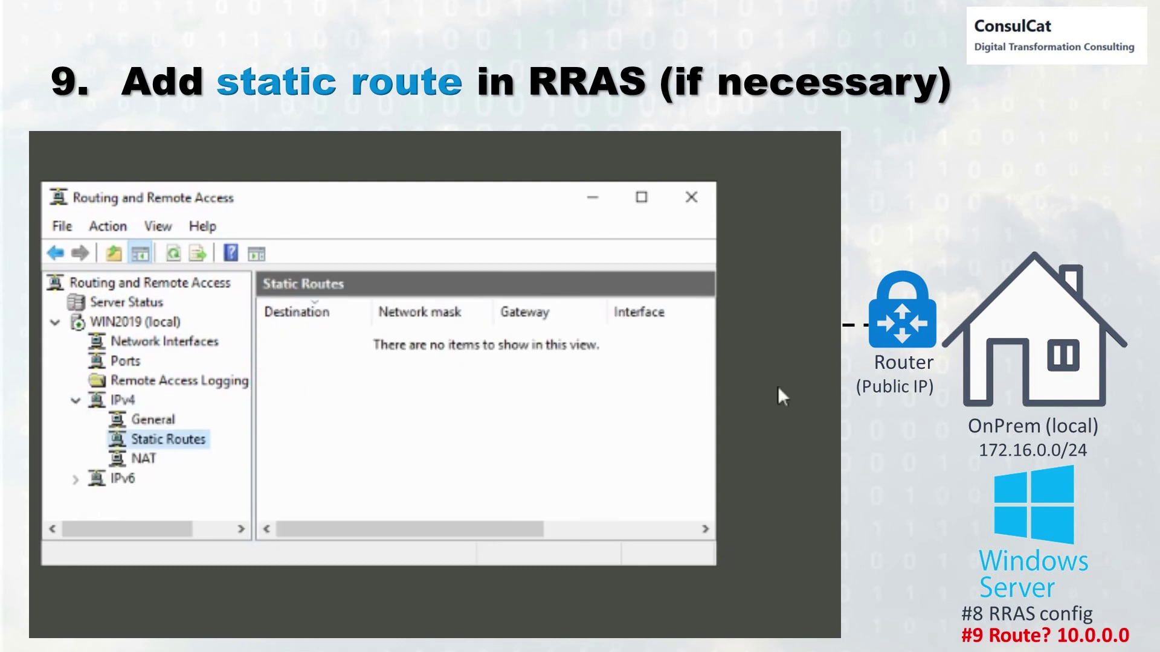
{"action": "left_click", "coordinate": [641, 197]}
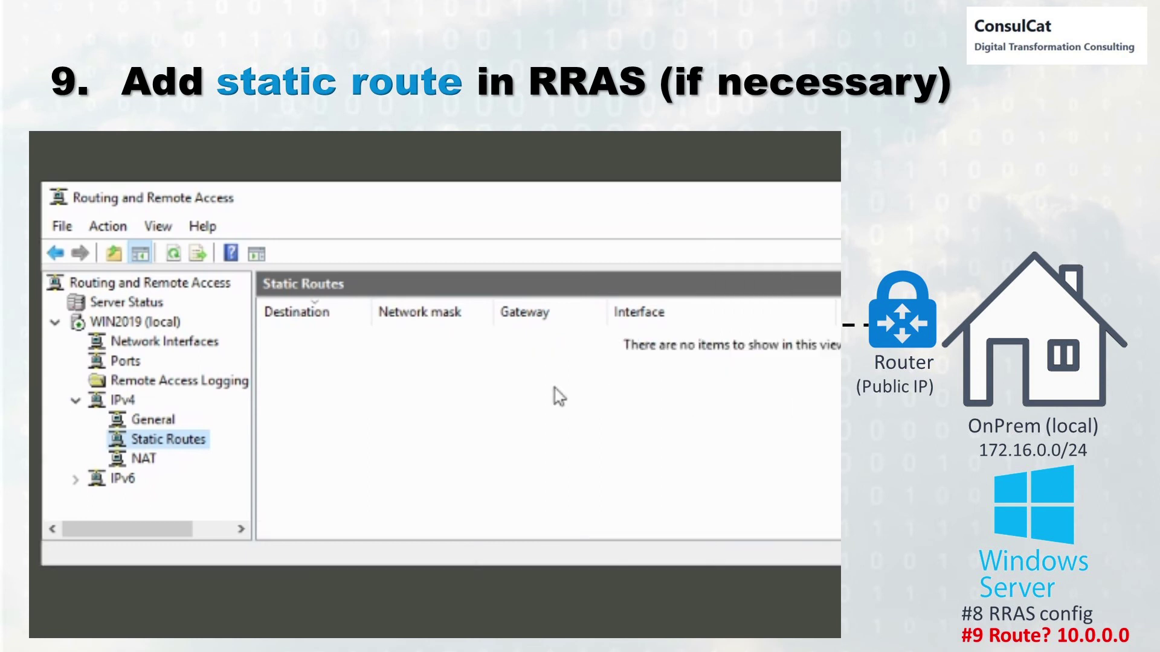
{"action": "right_click", "coordinate": [340, 378]}
{"action": "left_click", "coordinate": [364, 387]}
{"action": "left_click", "coordinate": [724, 262]}
{"action": "left_click", "coordinate": [681, 296]}
{"action": "left_click", "coordinate": [631, 294]}
{"action": "type", "text": "10.0.0.0"}
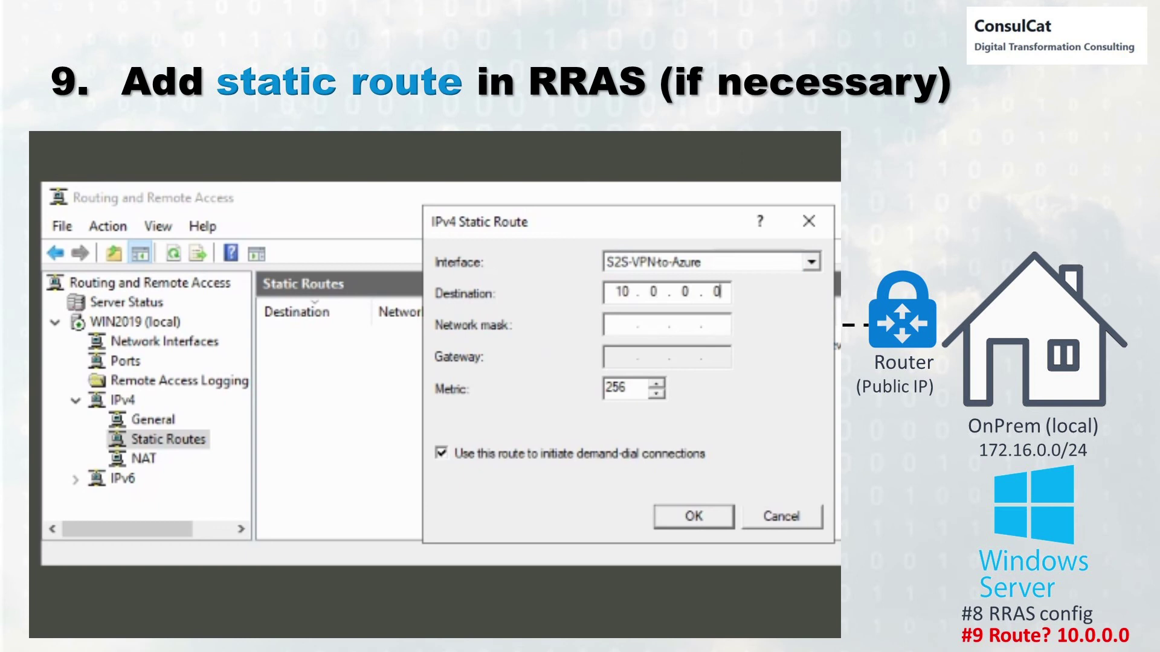
{"action": "type", "text": "255.255.0.0"}
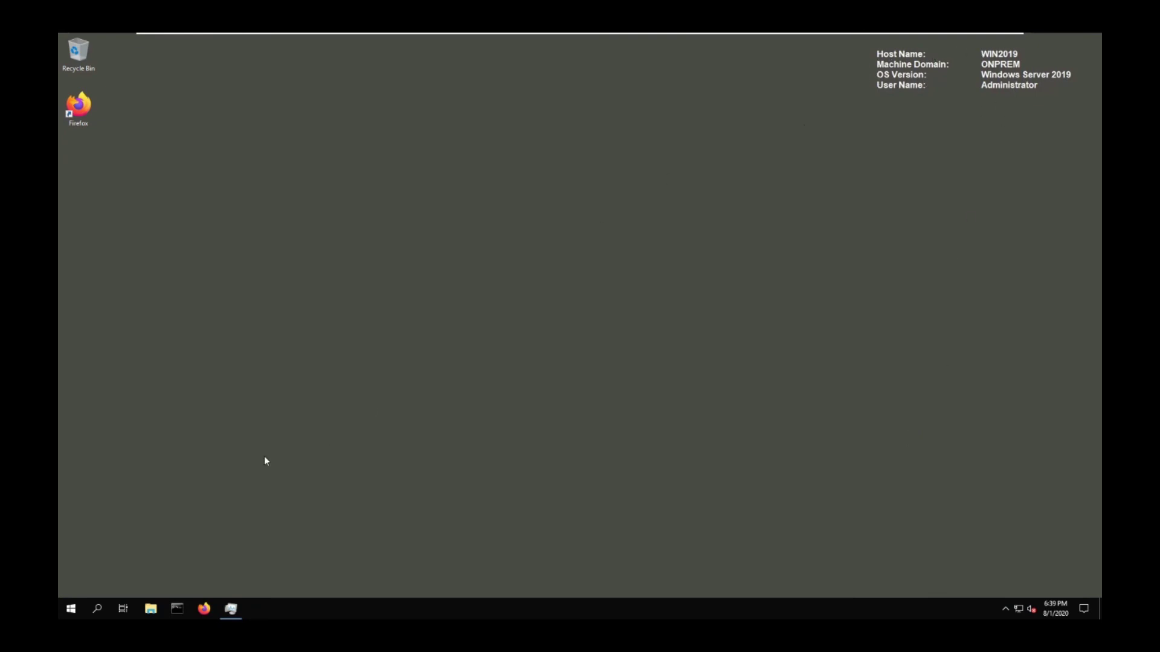
Step: Launch Remote Desktop Connection to 10.0.0.4 and sign in to S2S-VM with its password
{"action": "left_click", "coordinate": [70, 610]}
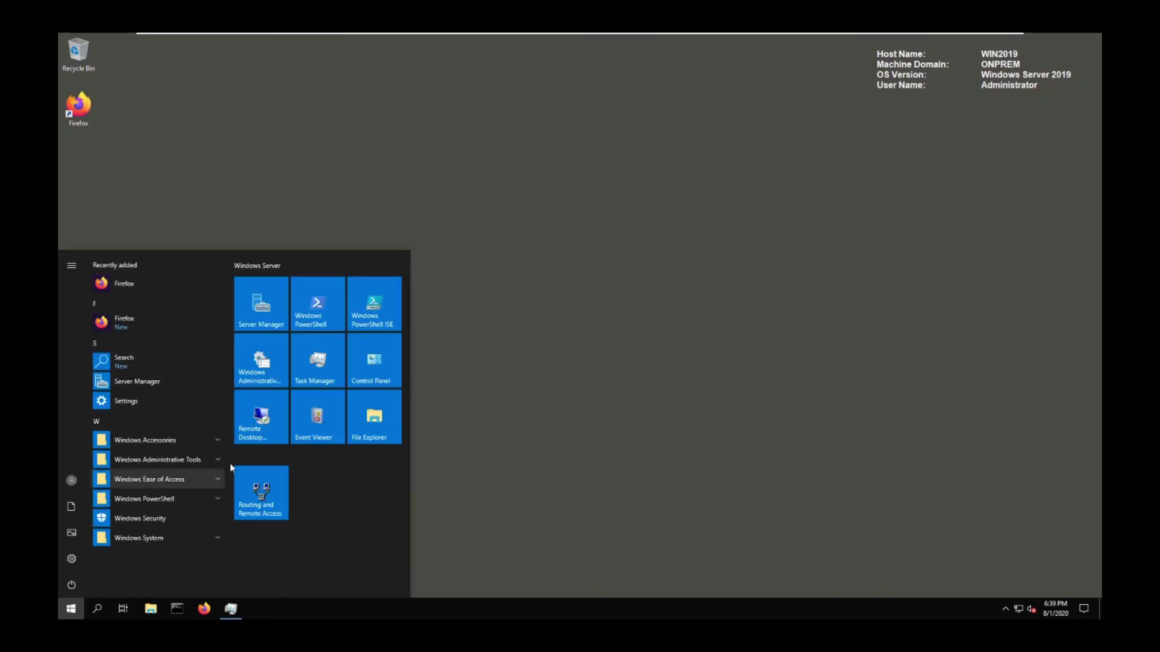
{"action": "left_click", "coordinate": [258, 412]}
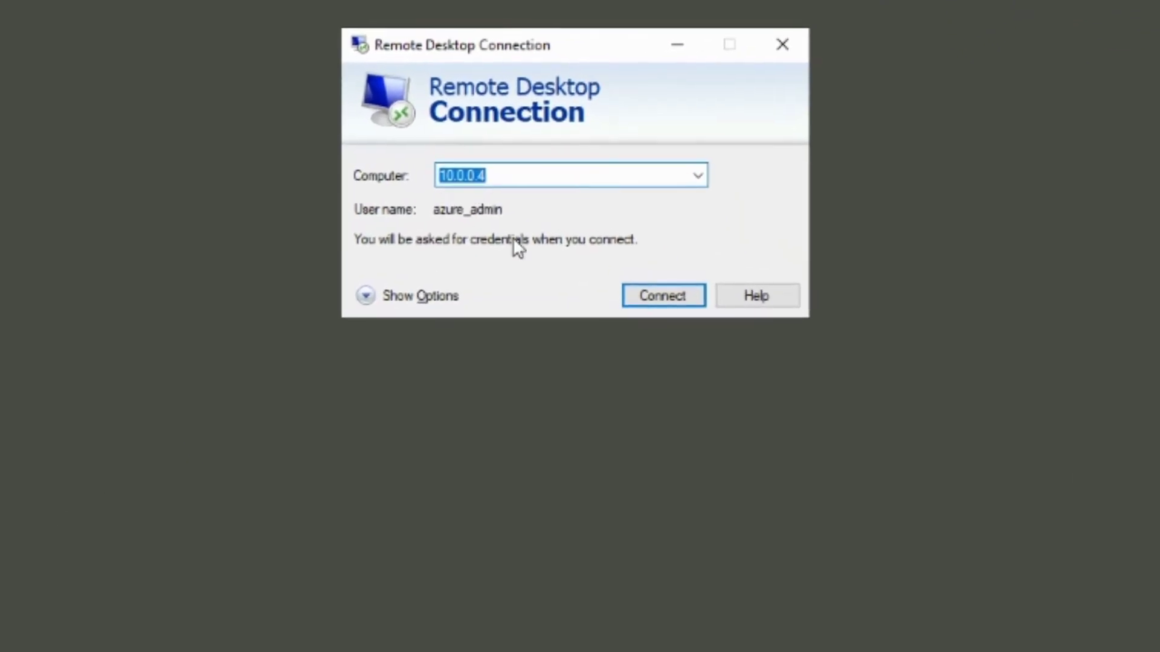
{"action": "left_click", "coordinate": [668, 297]}
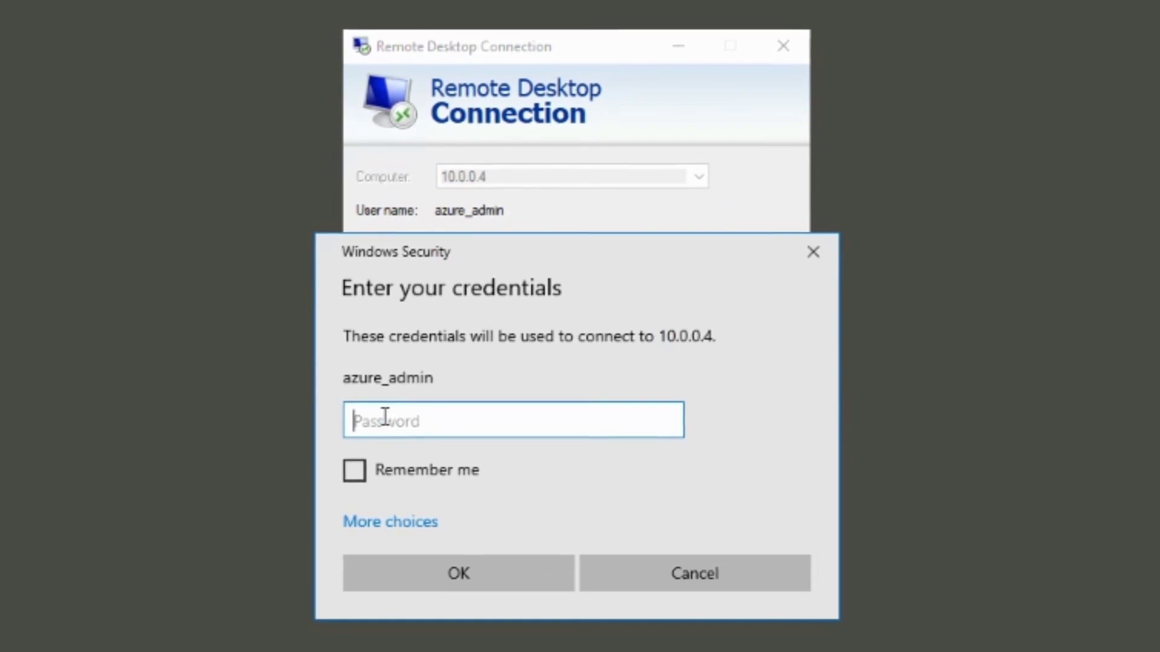
{"action": "type", "text": "•••••••"}
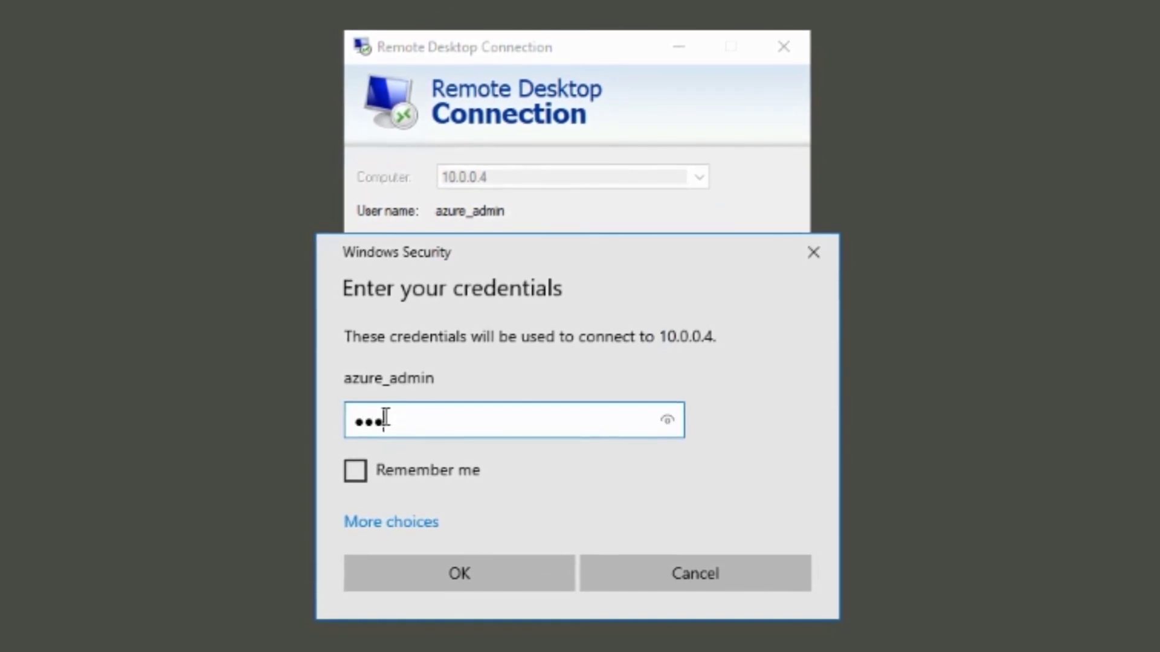
{"action": "type", "text": "•••••••"}
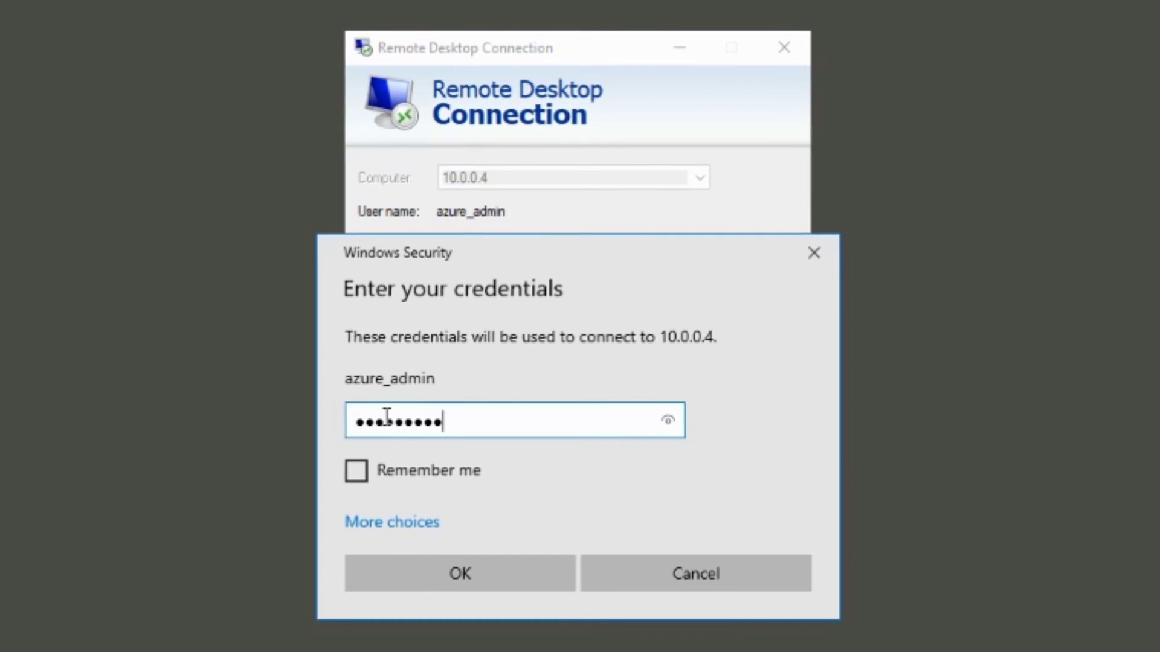
{"action": "key", "text": "Return"}
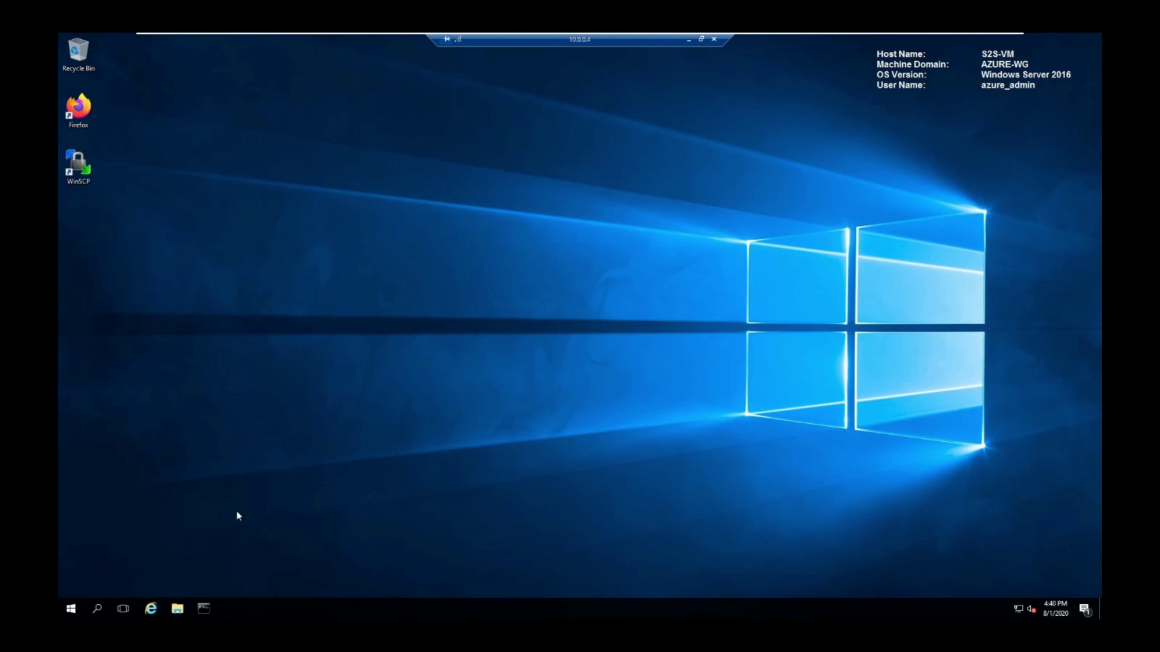
Step: Open File Explorer on the VM and select Local Disk (C:) under This PC
{"action": "left_click", "coordinate": [177, 610]}
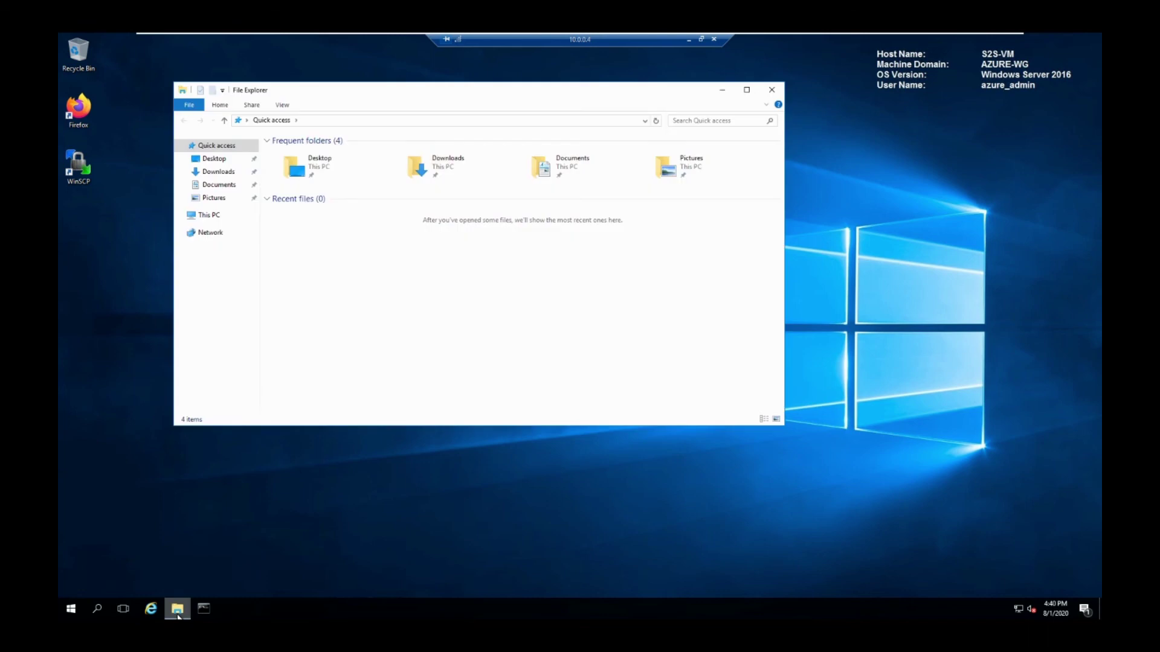
{"action": "left_click", "coordinate": [211, 218]}
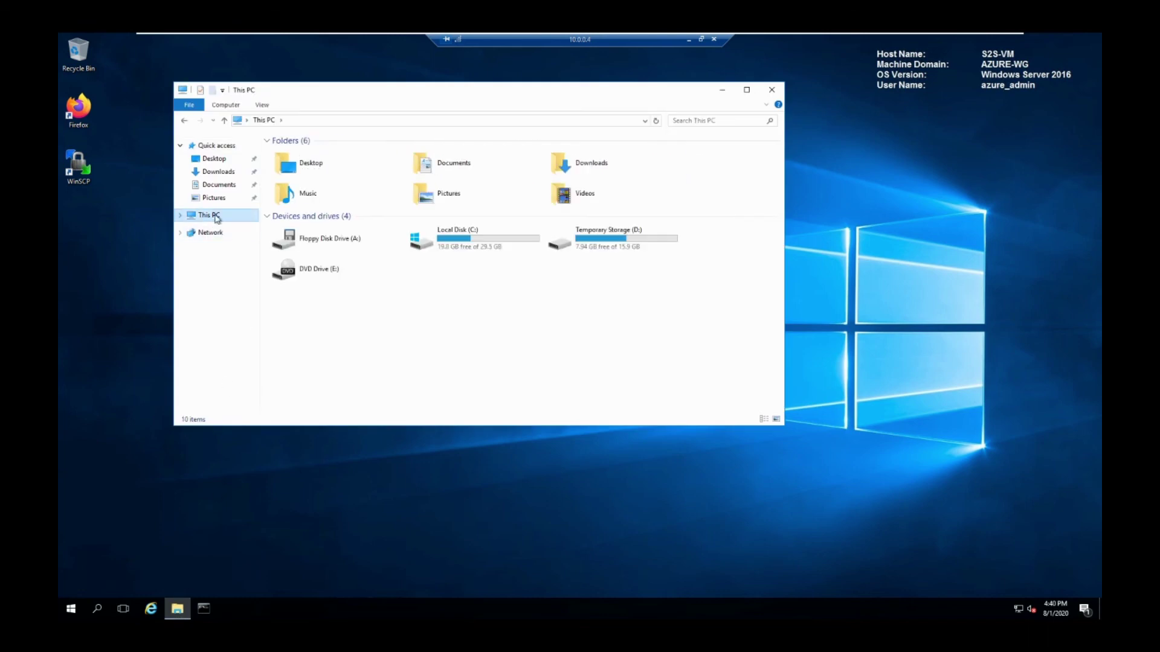
{"action": "left_click", "coordinate": [270, 143]}
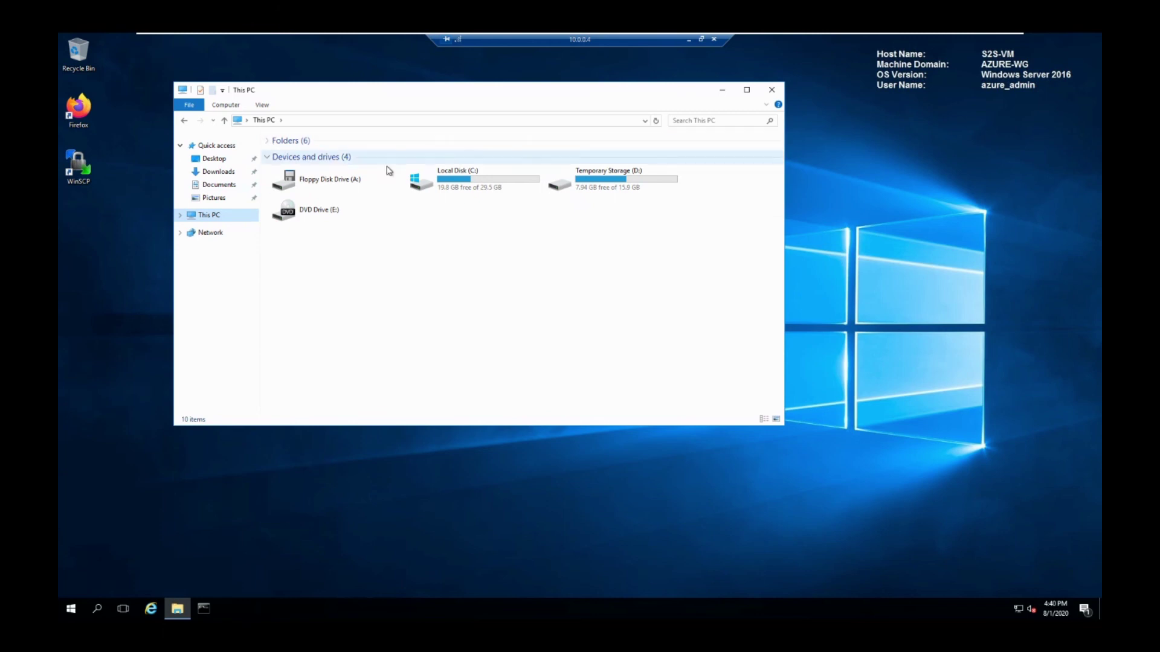
{"action": "left_click", "coordinate": [417, 180]}
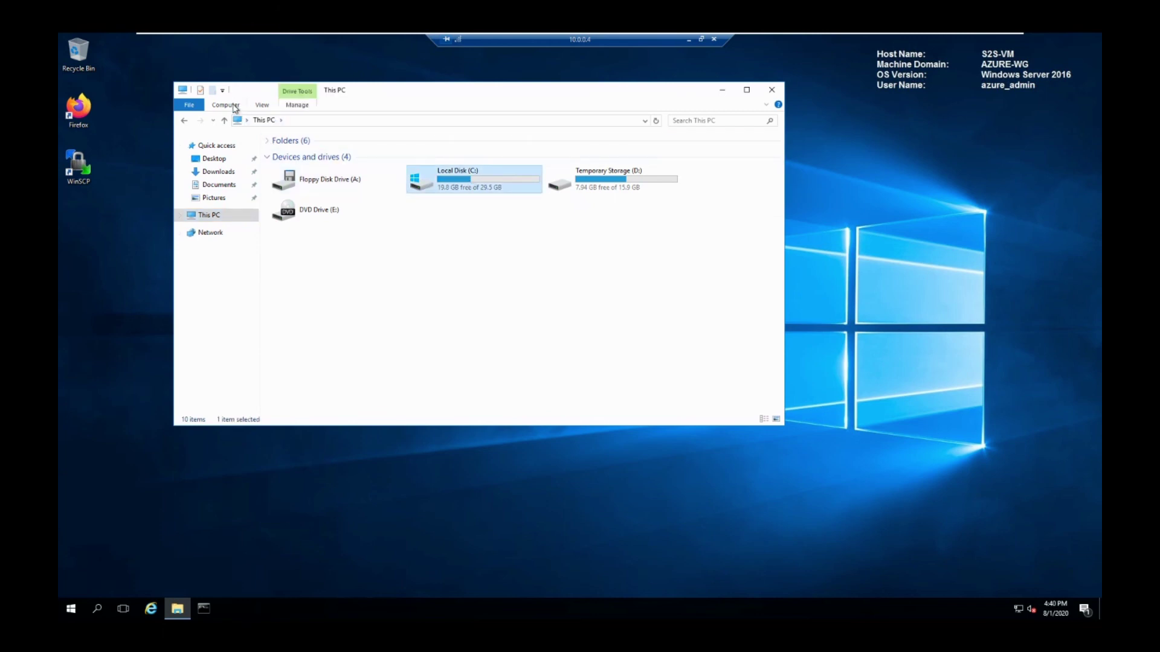
Step: Start Map Network Drive, choose drive letter F:, and begin the folder path with \\
{"action": "left_click", "coordinate": [226, 105]}
{"action": "left_click", "coordinate": [303, 129]}
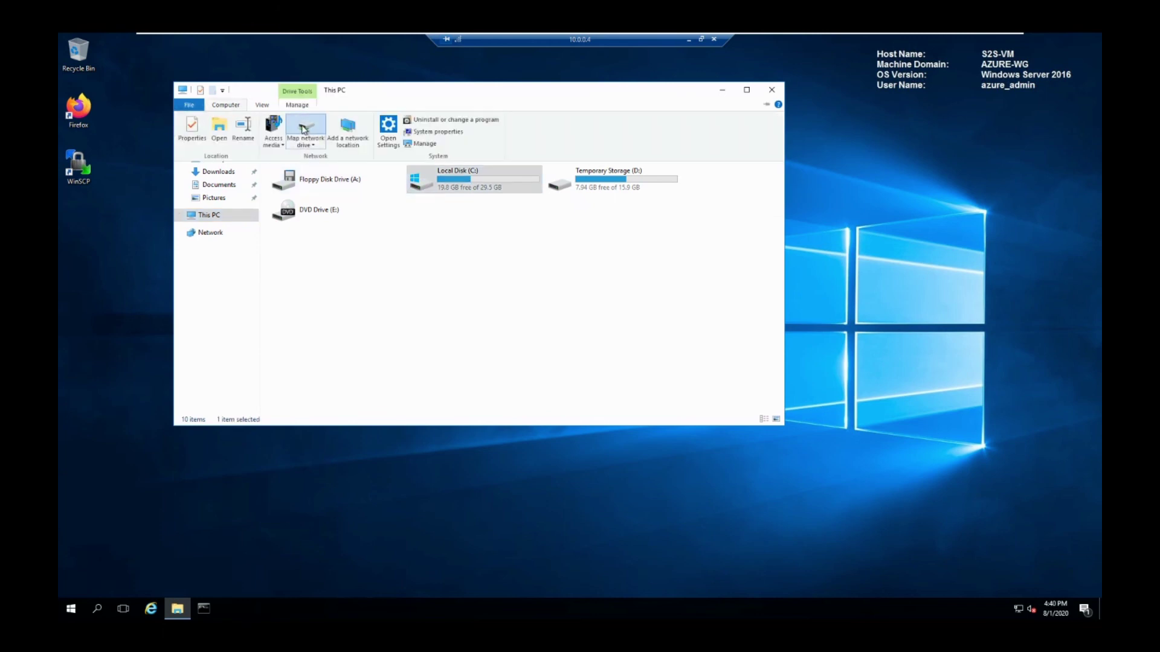
{"action": "left_click_drag", "start_coordinate": [483, 201], "coordinate": [439, 259]}
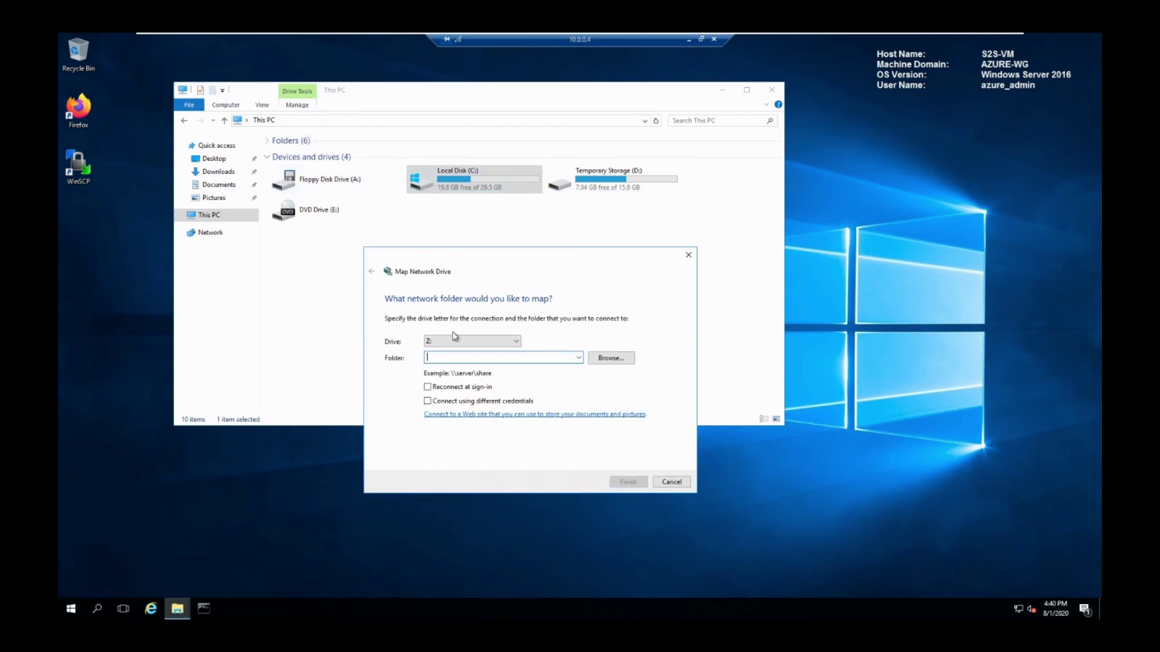
{"action": "left_click", "coordinate": [514, 342]}
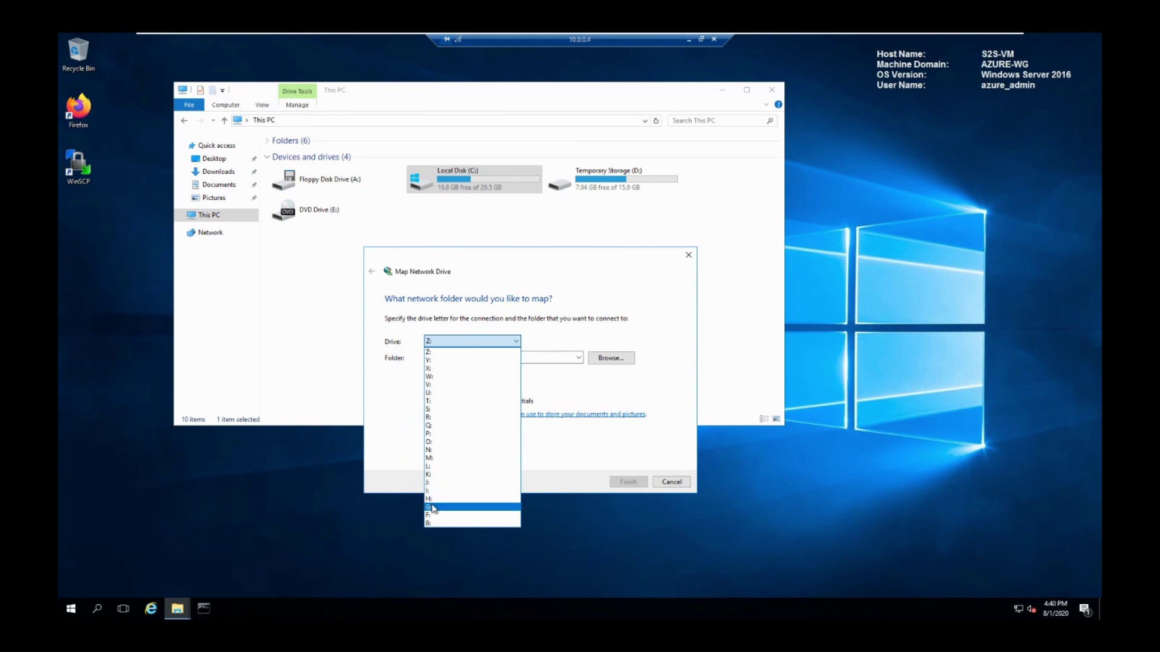
{"action": "left_click", "coordinate": [439, 516]}
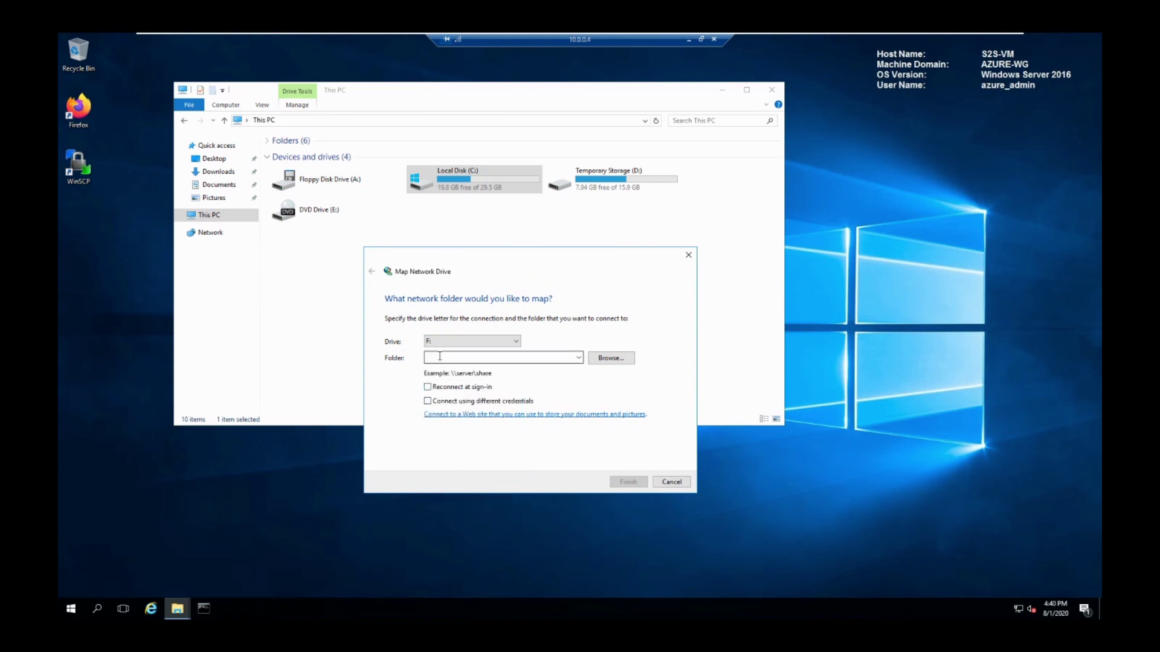
{"action": "type", "text": "\\\\172.16.0.10\\c$"}
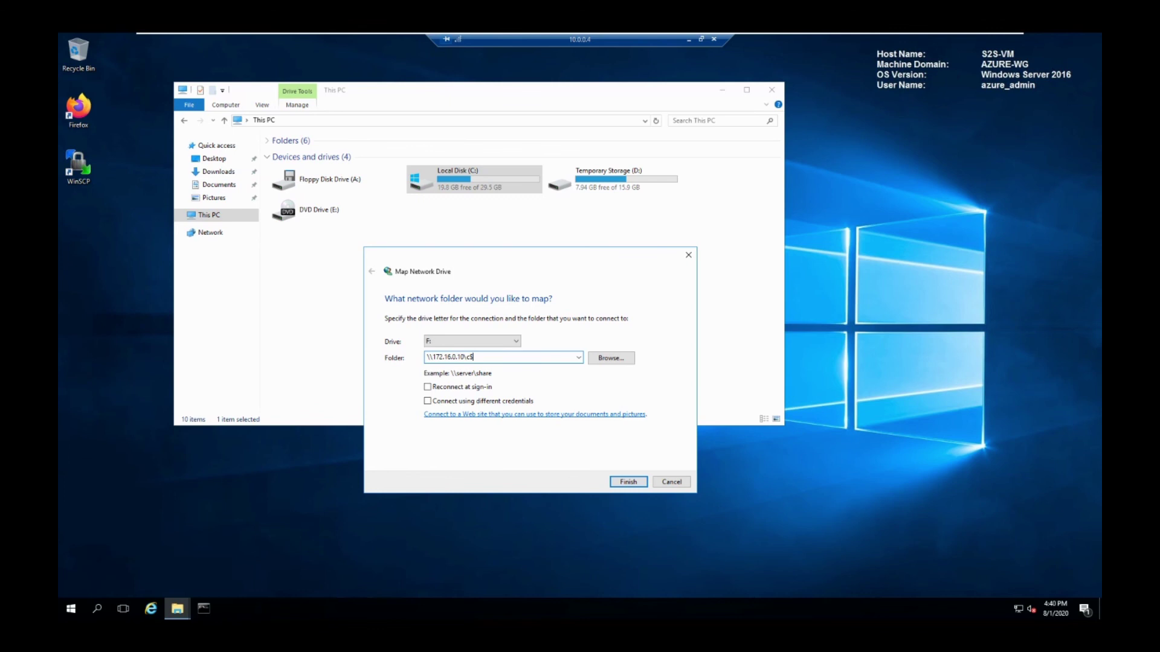
Step: Finish the mapping and connect using the on-prem administrator user name and password
{"action": "key", "text": "Return"}
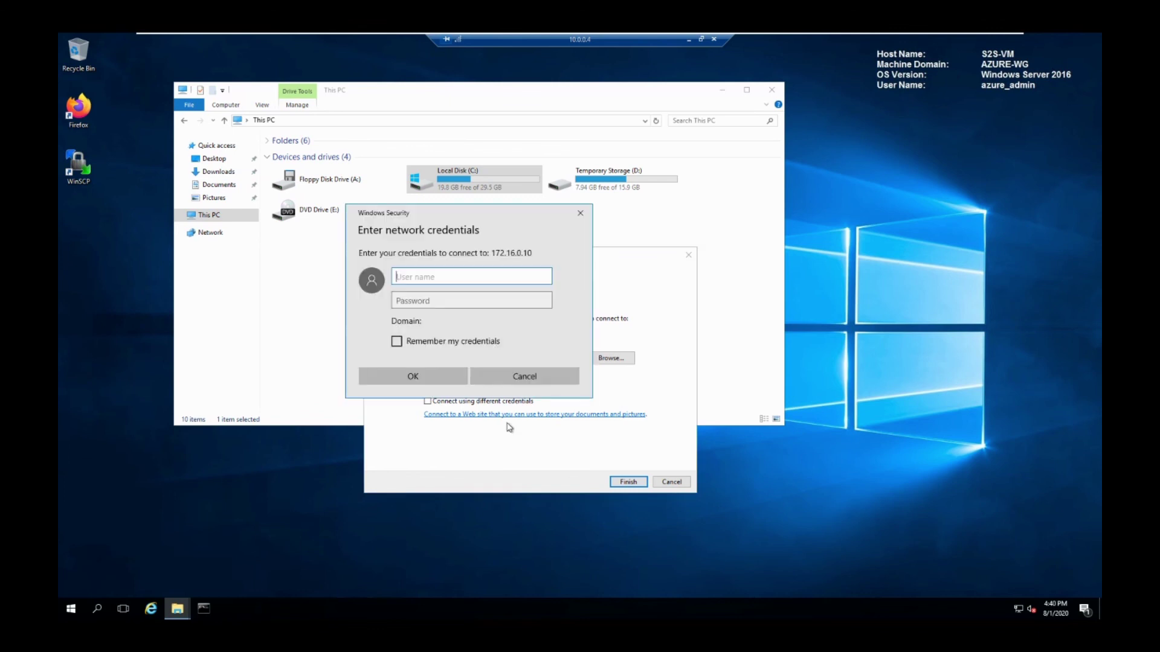
{"action": "type", "text": "administrator"}
{"action": "key", "text": "Tab"}
{"action": "type", "text": "••••••••••••"}
{"action": "key", "text": "Return"}
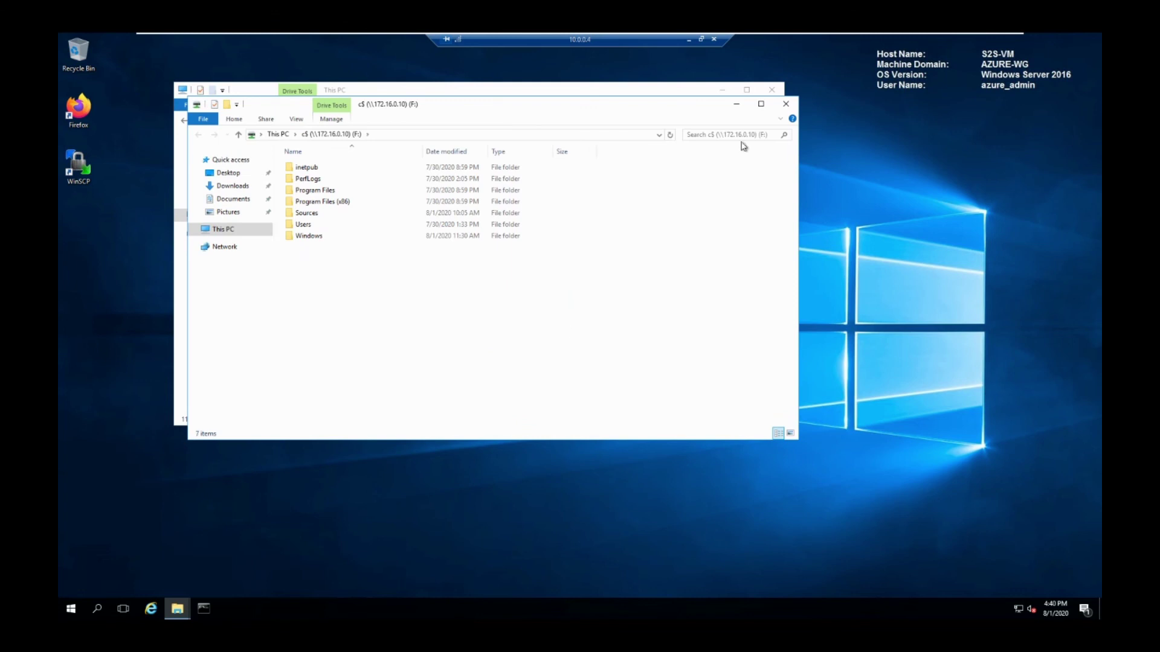
Step: Browse the mapped F: drive, return to This PC, and restore down the remote session window
{"action": "left_click", "coordinate": [786, 103]}
{"action": "double_click", "coordinate": [329, 257]}
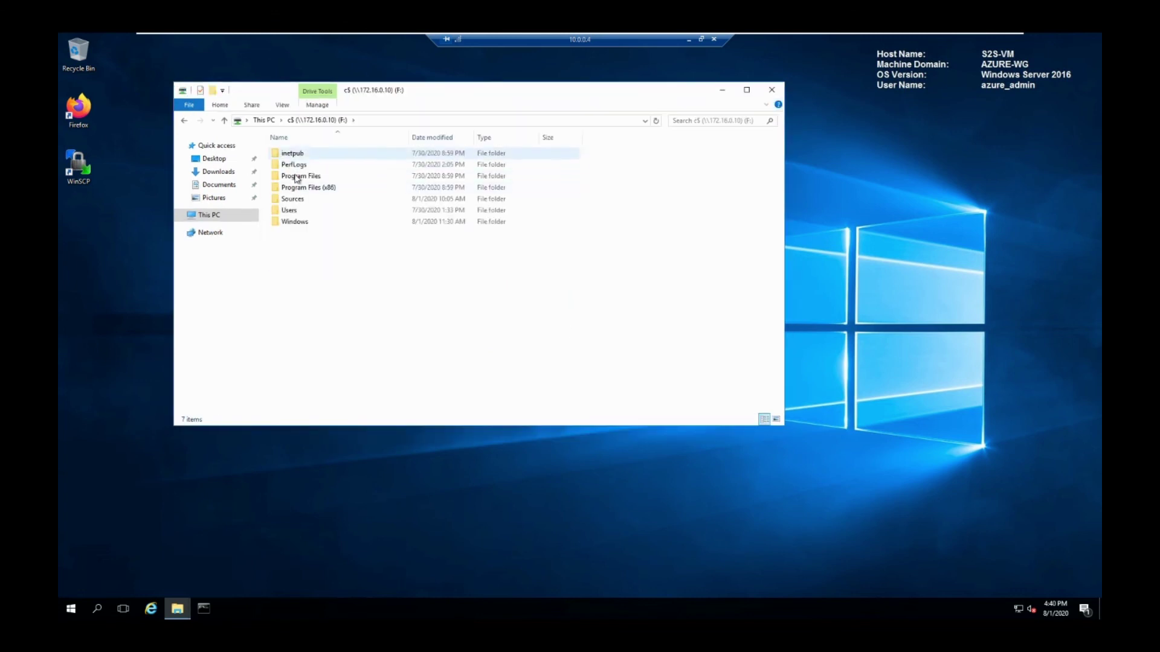
{"action": "left_click", "coordinate": [264, 120]}
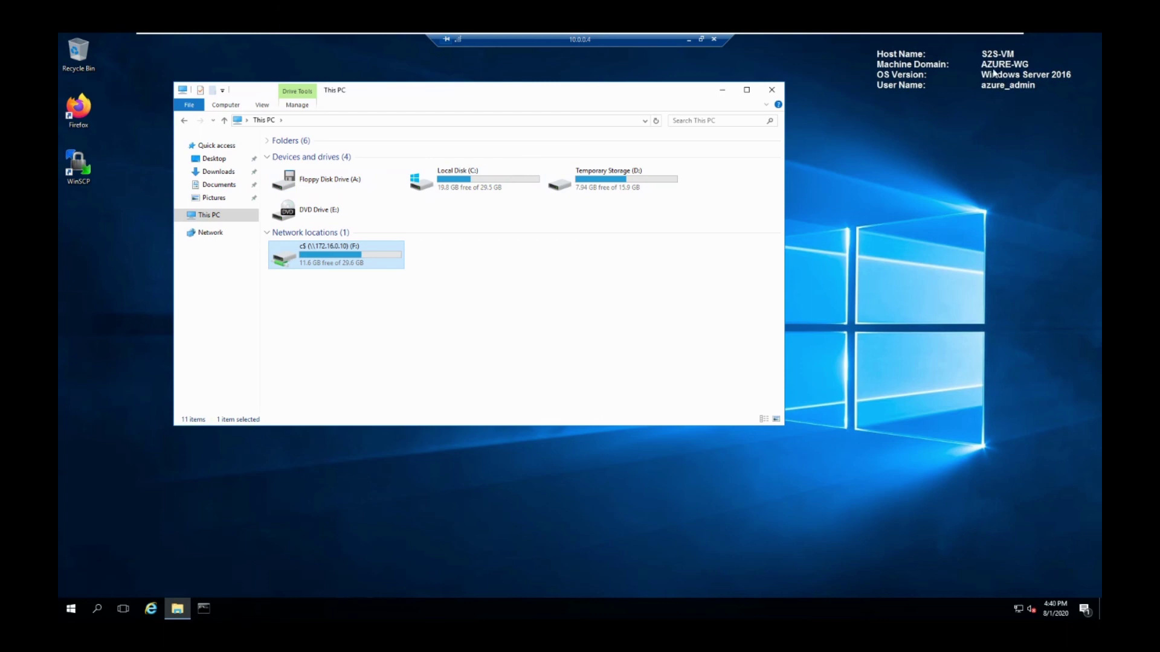
{"action": "left_click", "coordinate": [701, 39]}
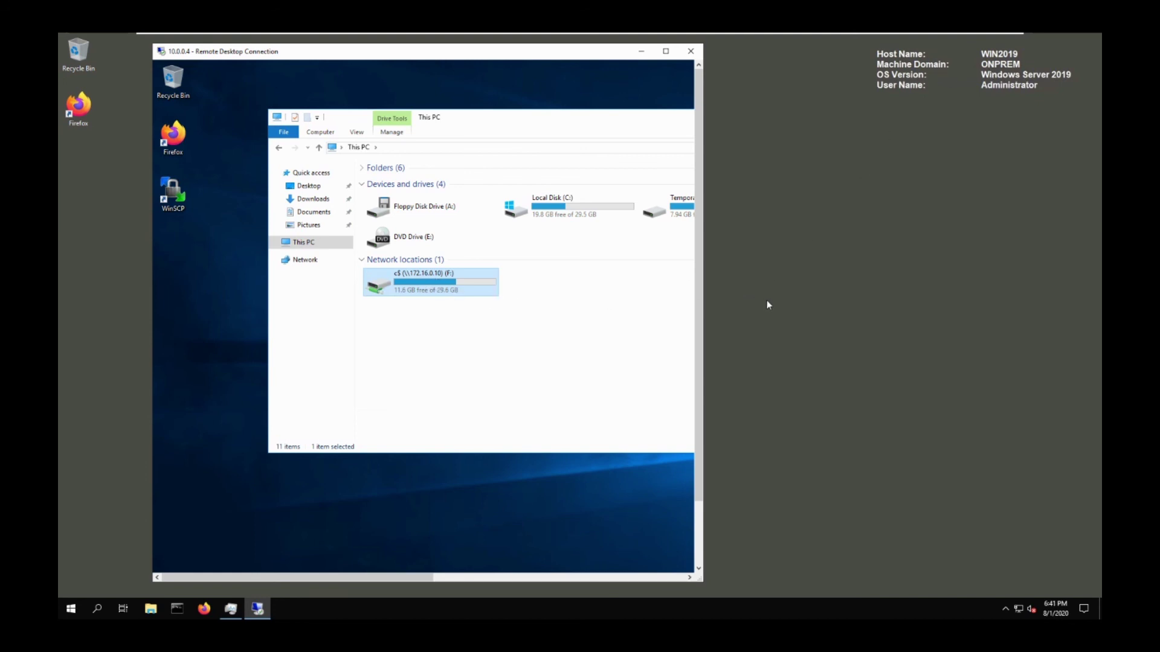
Step: Return the remote session to full screen and close the File Explorer window
{"action": "left_click", "coordinate": [667, 52]}
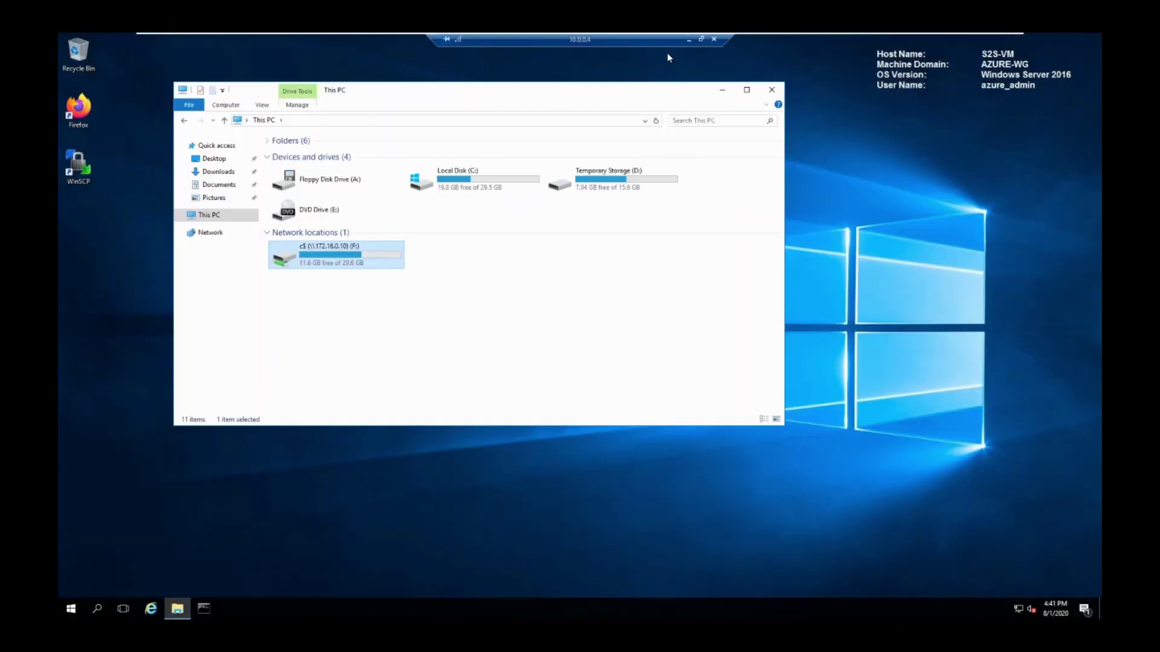
{"action": "left_click", "coordinate": [771, 91]}
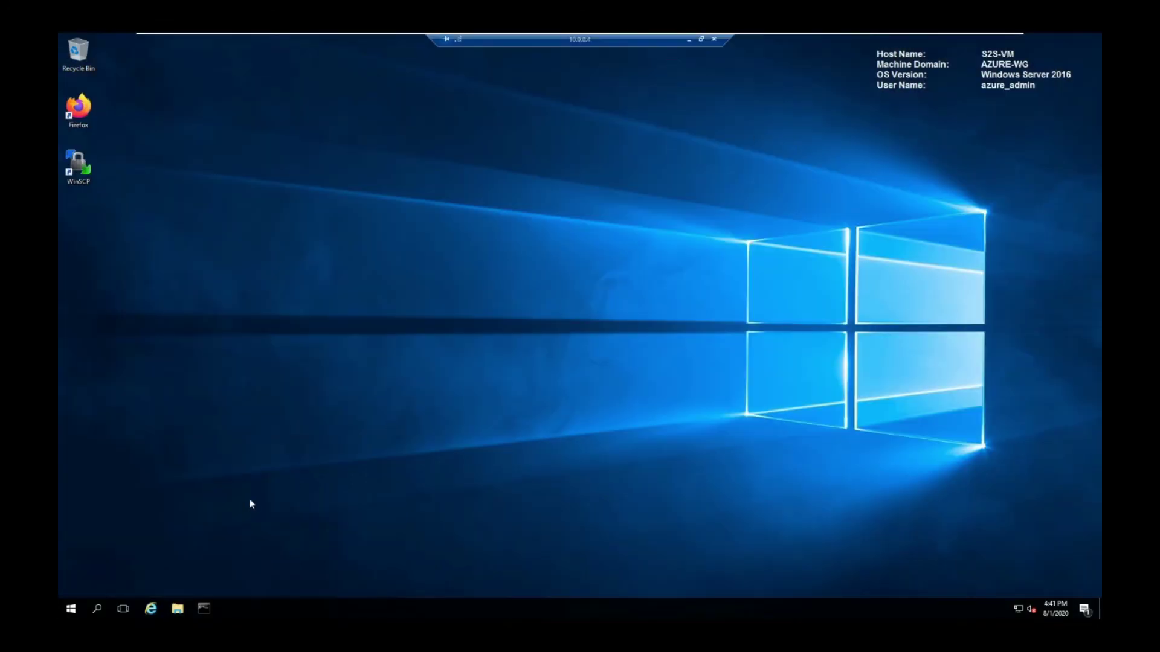